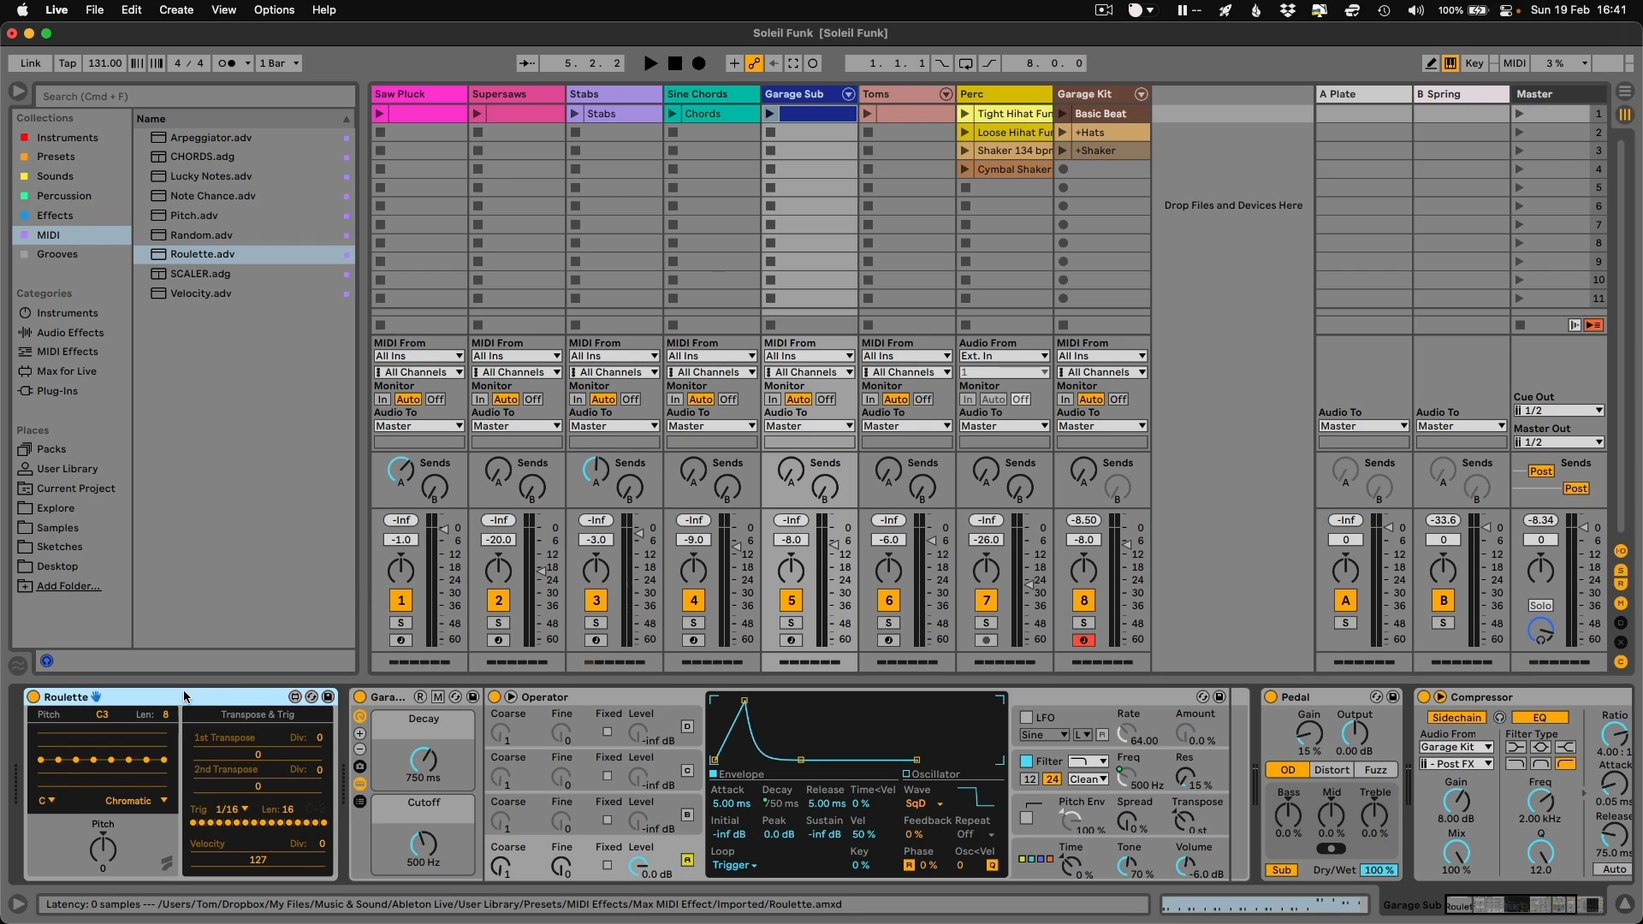
# - Move the Roulette MIDI device onto the Supersaws track, solo that track and start playback
pyautogui.moveTo(513, 274); pyautogui.dragTo(511, 274)
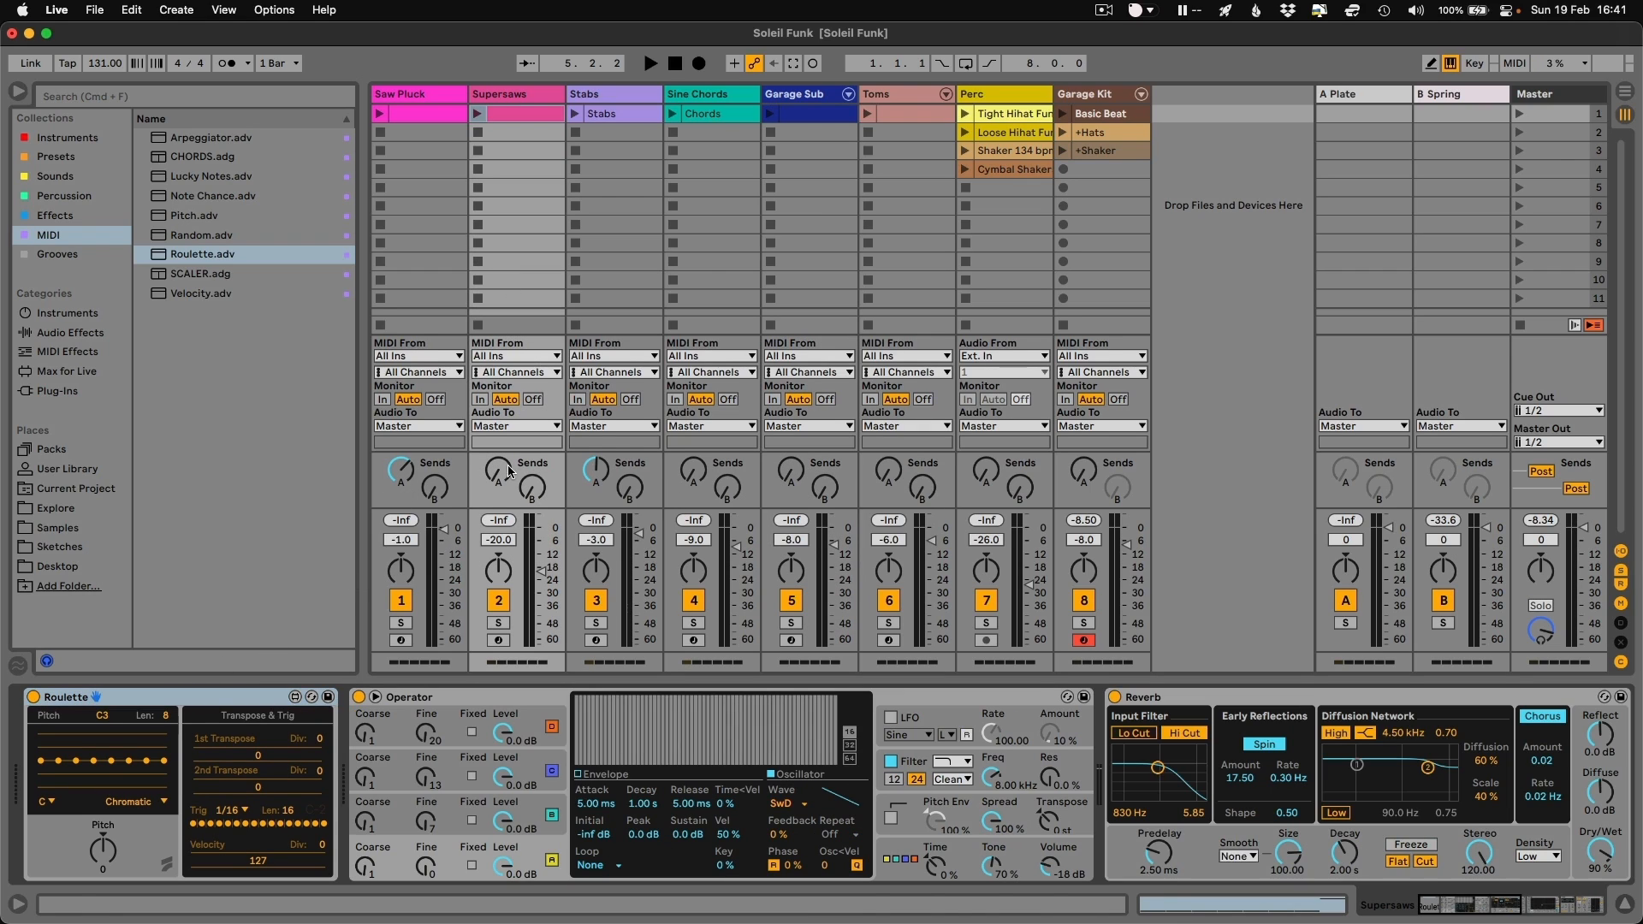
pyautogui.click(499, 624)
pyautogui.press('space')
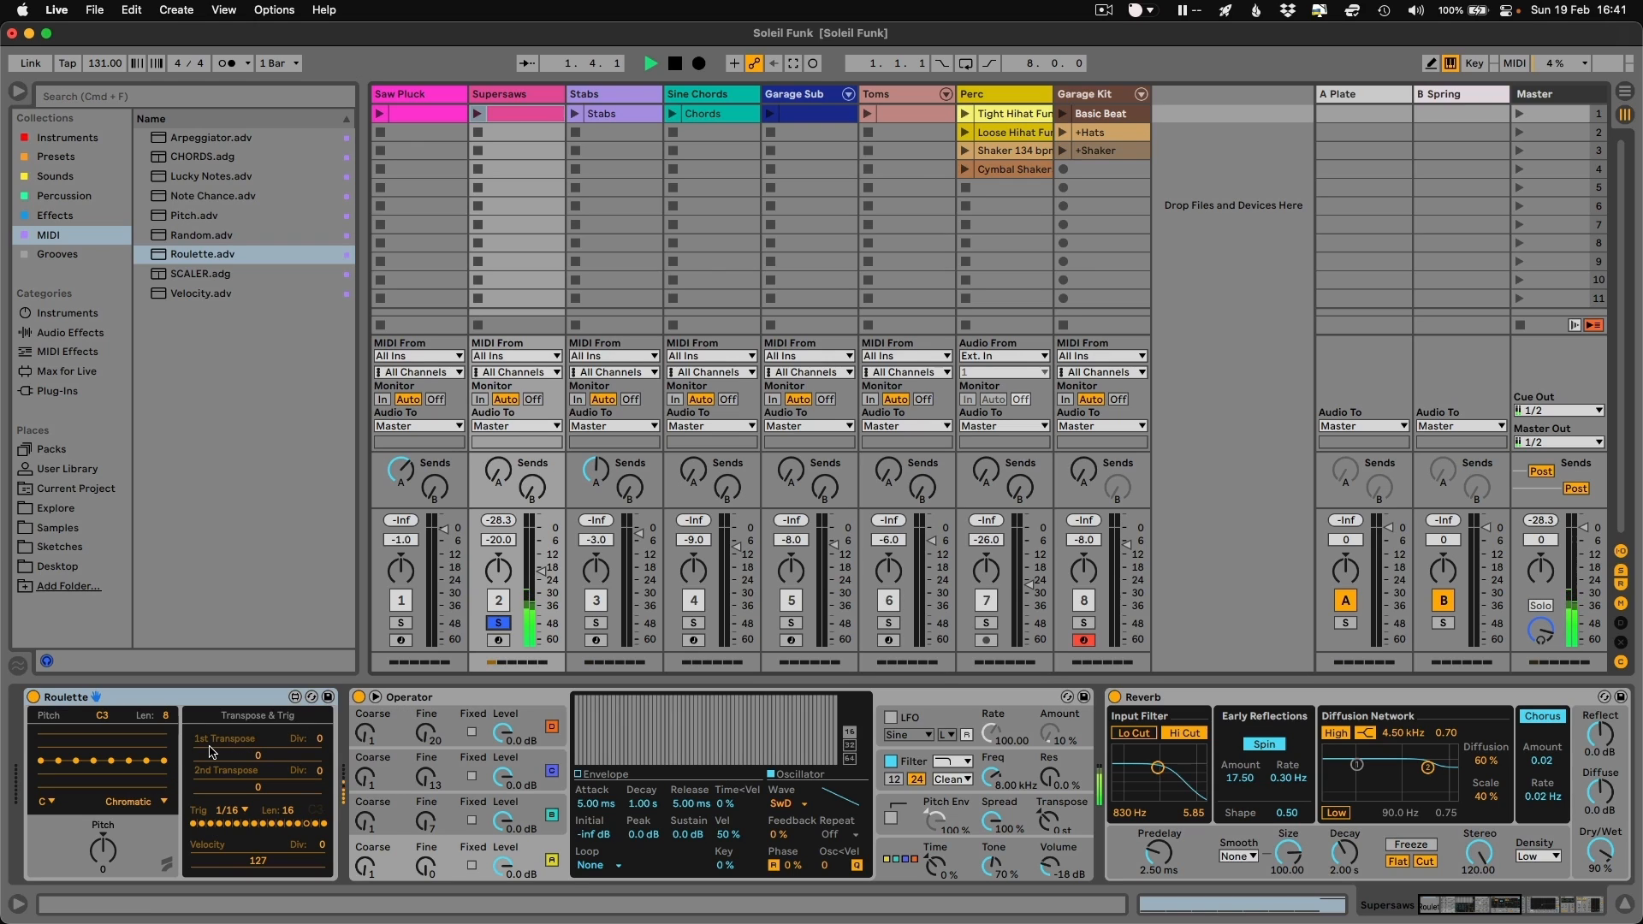
# - Move the Roulette device onto the Saw Pluck track, solo that track and restart playback
pyautogui.moveTo(242, 698); pyautogui.dragTo(400, 282)
pyautogui.click(400, 624)
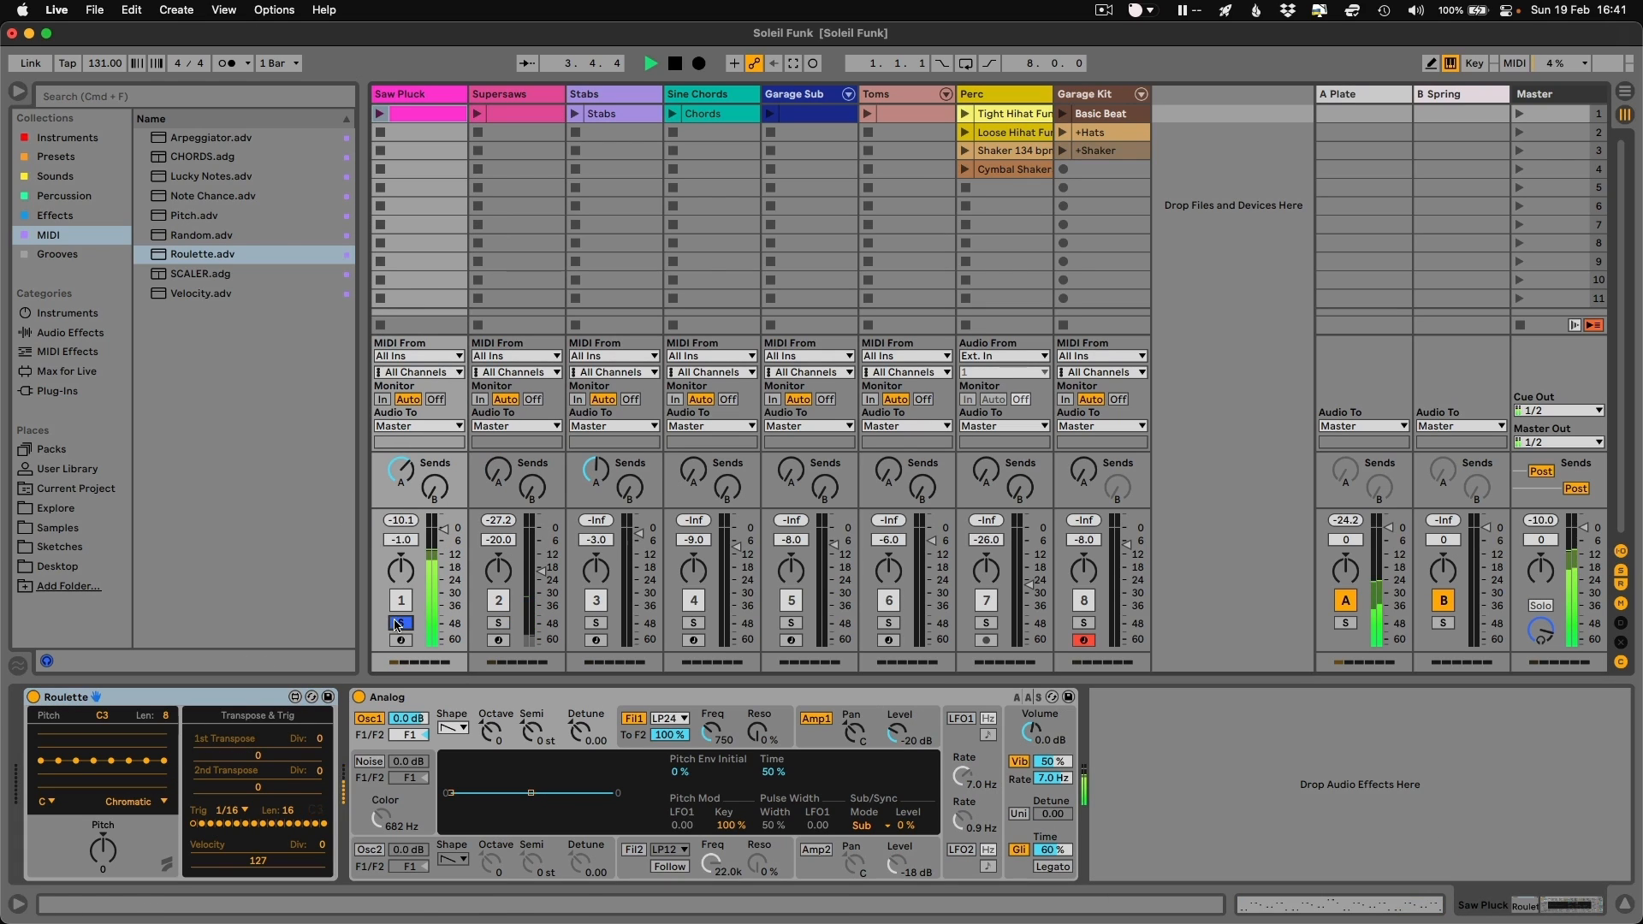
pyautogui.press('space')
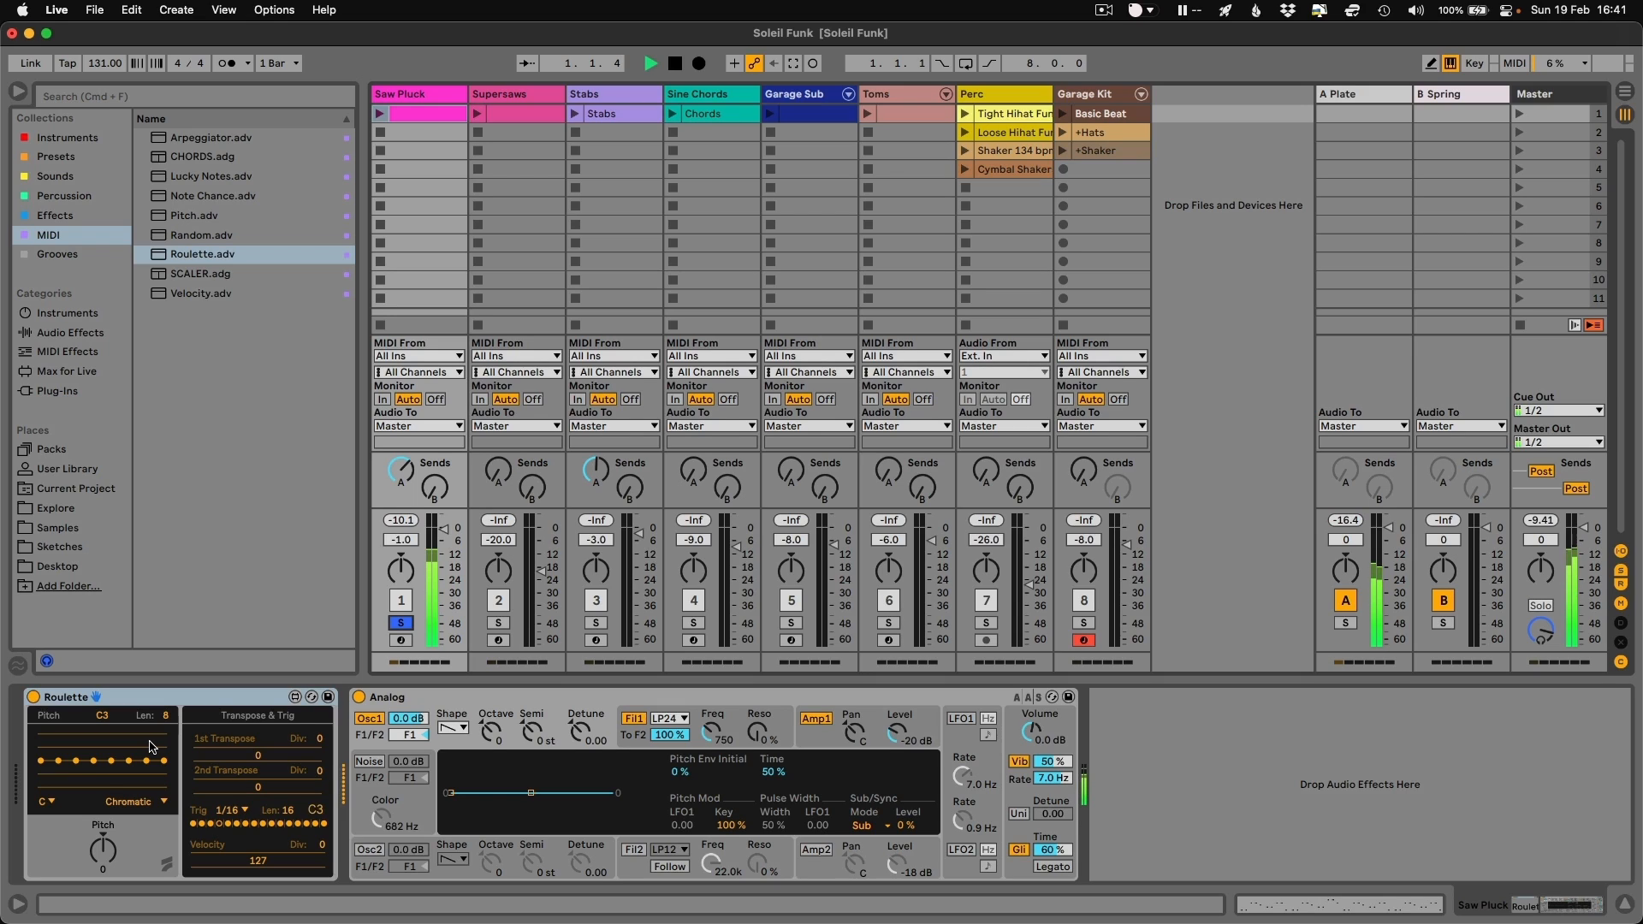
# - Draw a rising and falling pitch sequence in Roulette and toggle four steps of its trigger pattern
pyautogui.moveTo(53, 764); pyautogui.dragTo(156, 776)
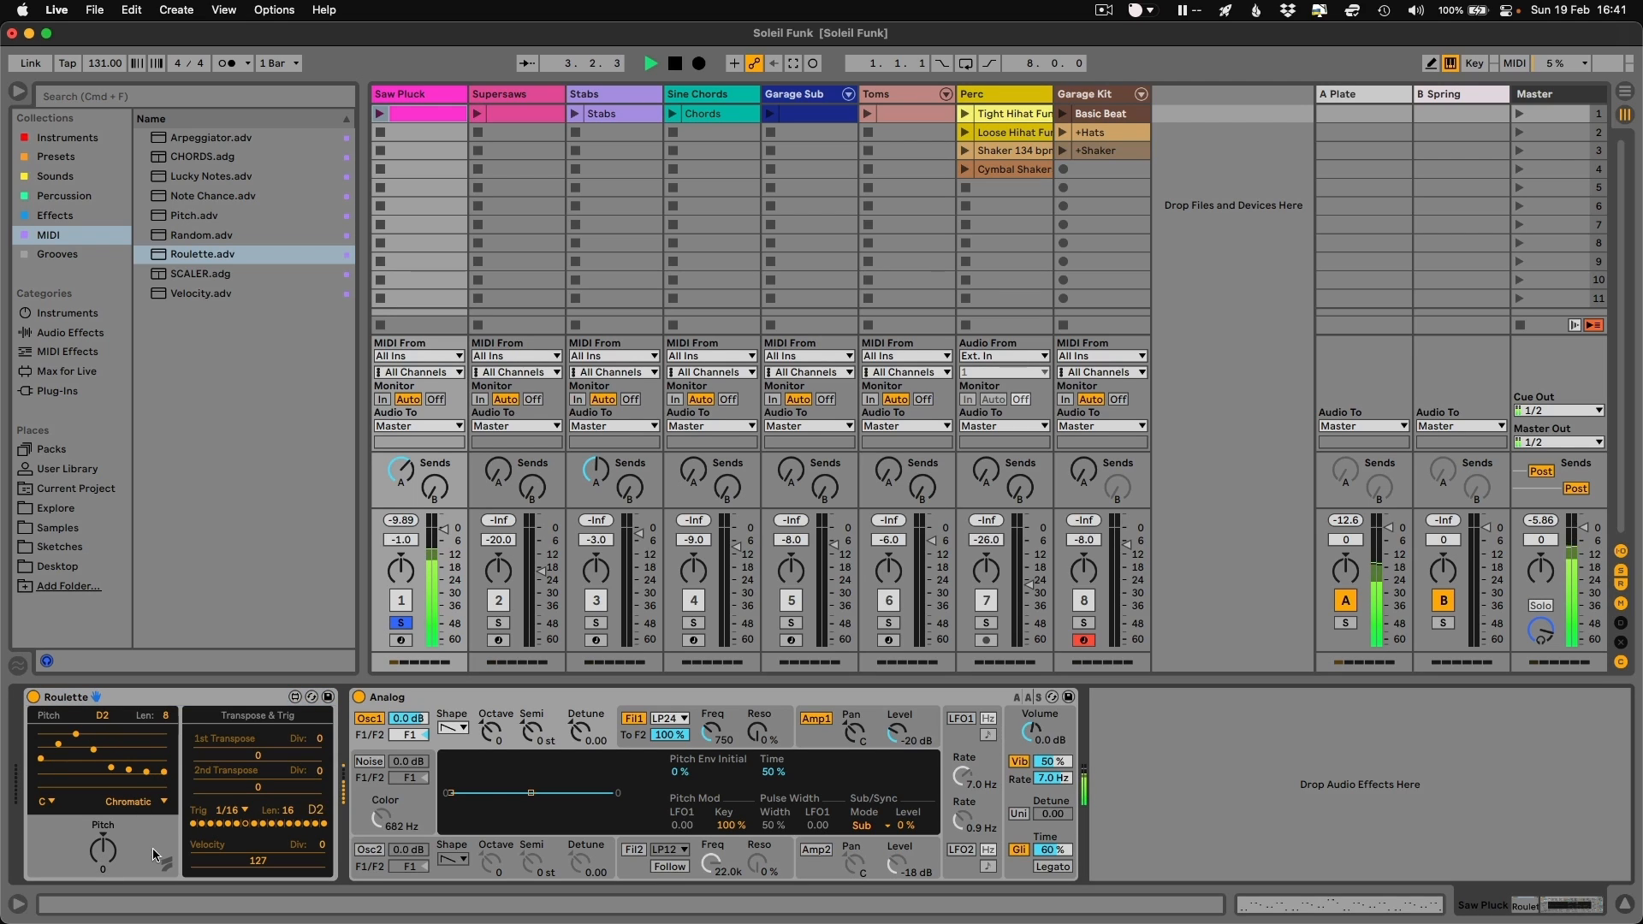
pyautogui.click(210, 824)
pyautogui.click(237, 824)
pyautogui.click(281, 824)
pyautogui.click(308, 824)
# - Set Roulette's 1st Transpose sequence to 0 7 12
pyautogui.click(273, 754)
pyautogui.write('7 12')
pyautogui.press('Return')
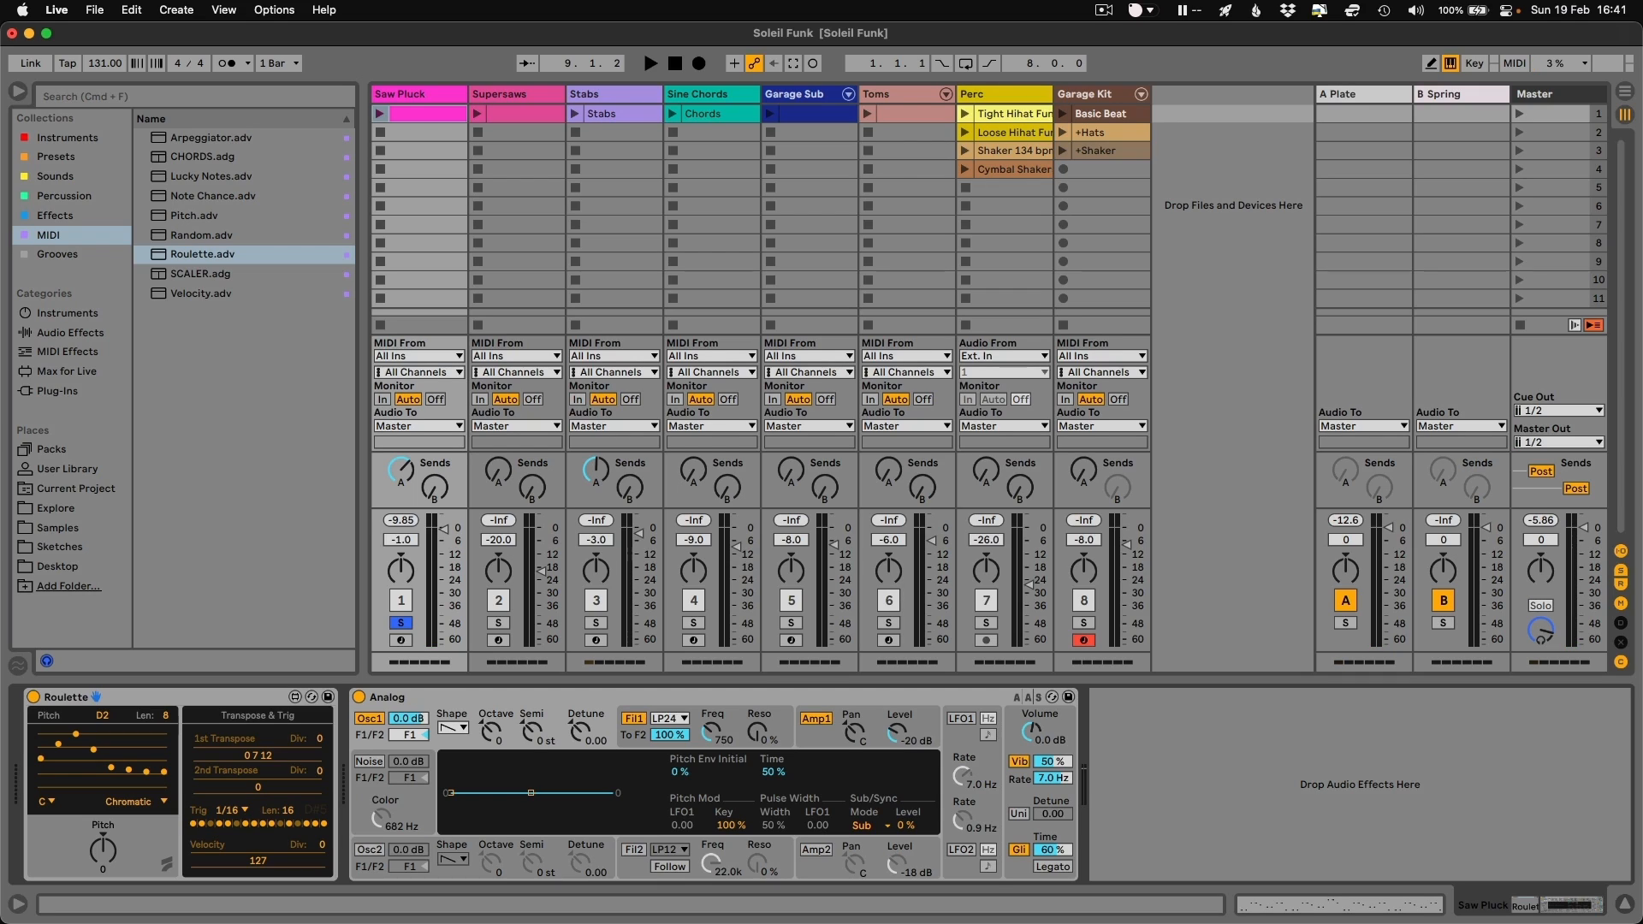
# - Unsolo the Saw Pluck track and deactivate its Roulette device
pyautogui.click(1084, 94)
pyautogui.click(400, 623)
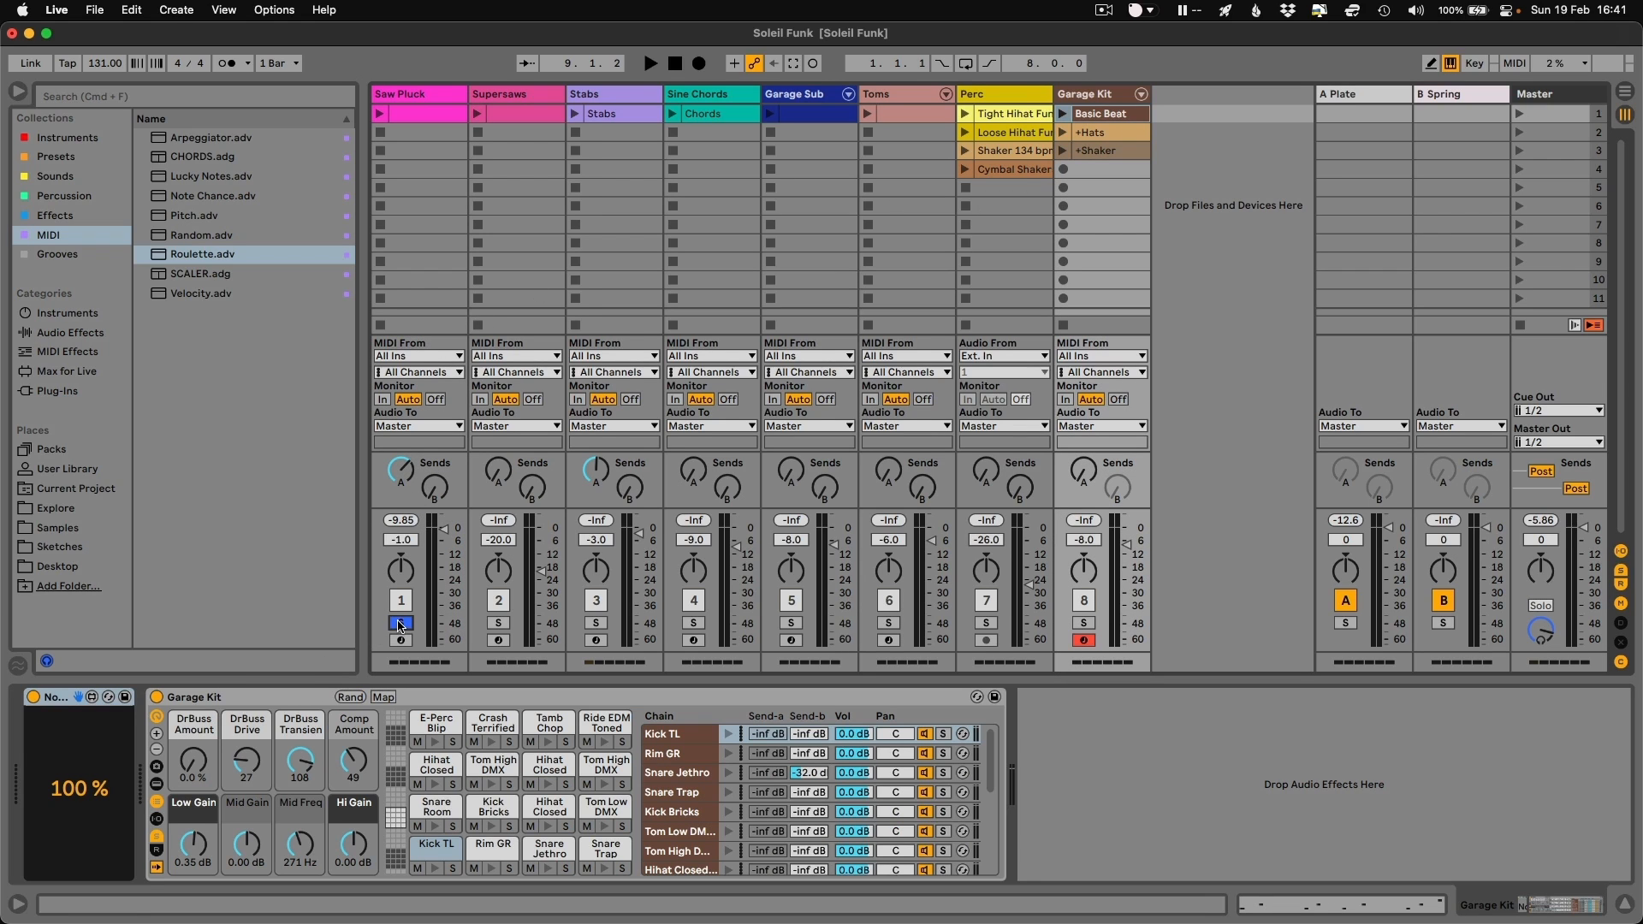
pyautogui.rightClick(403, 90)
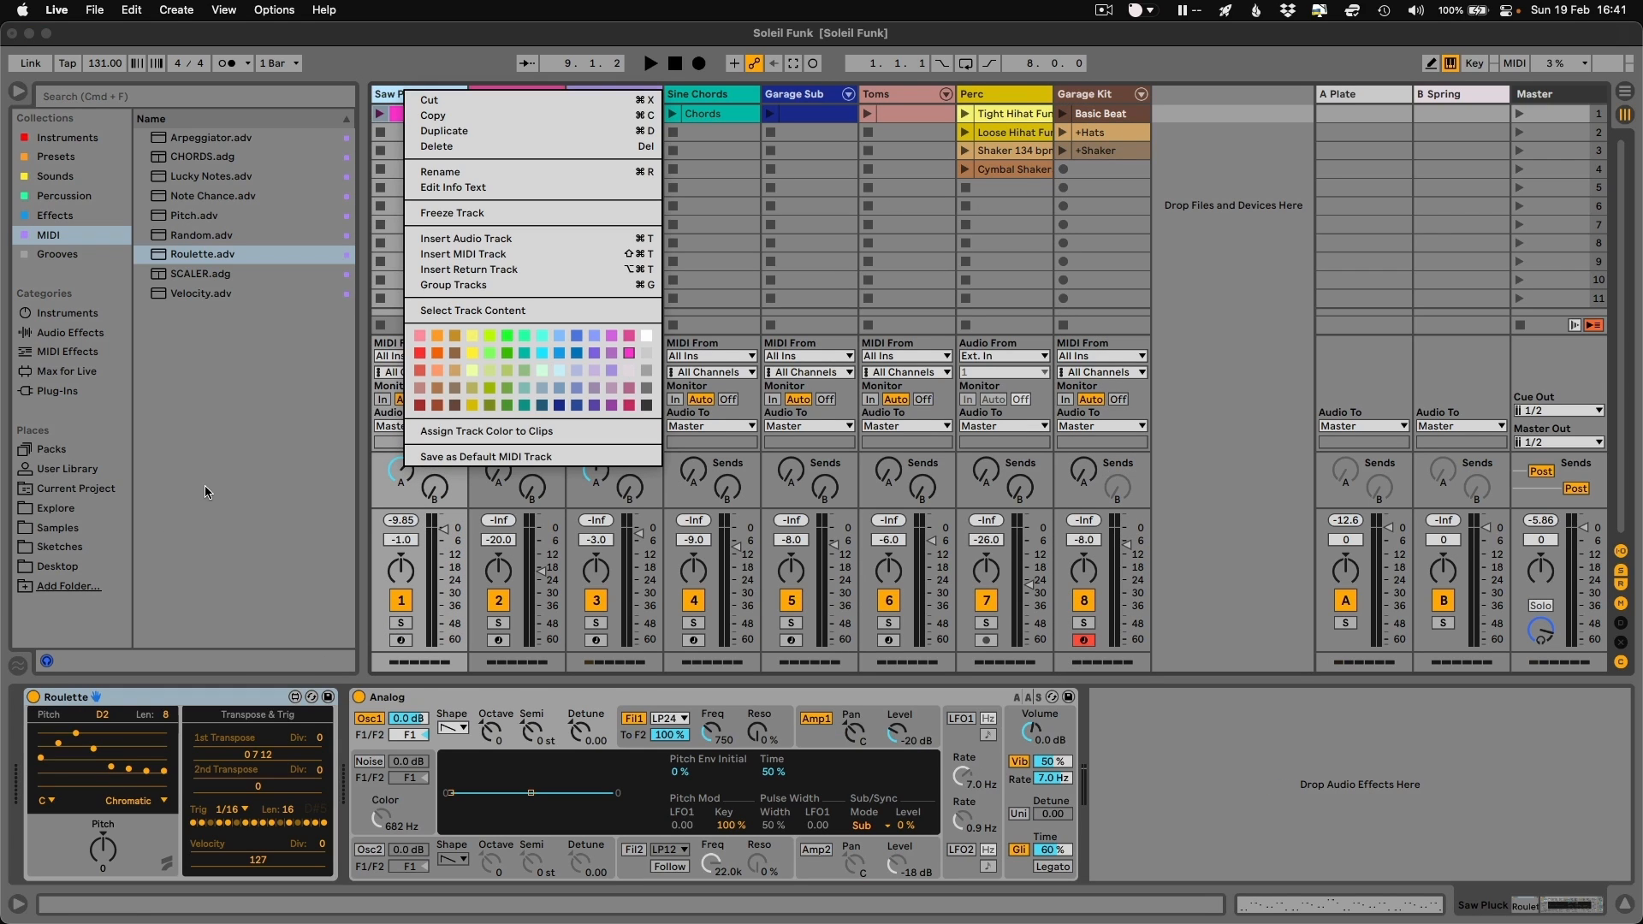
pyautogui.click(41, 690)
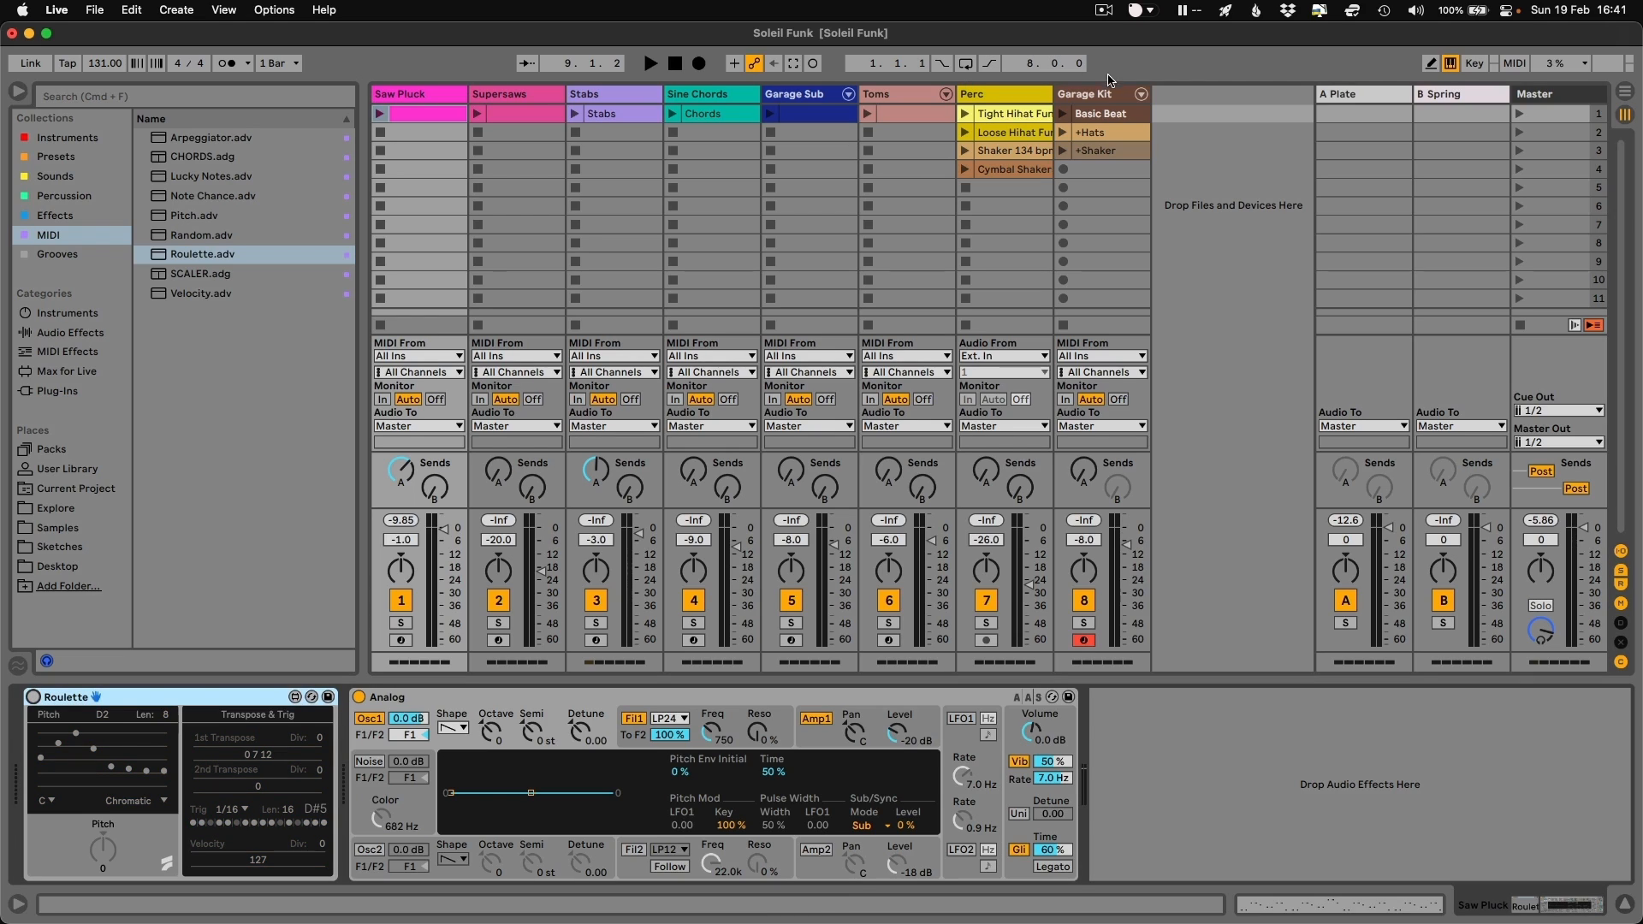
# - Load Ferro.adv from the Colour folder of the Effects collection onto the Garage Kit track
pyautogui.click(1091, 95)
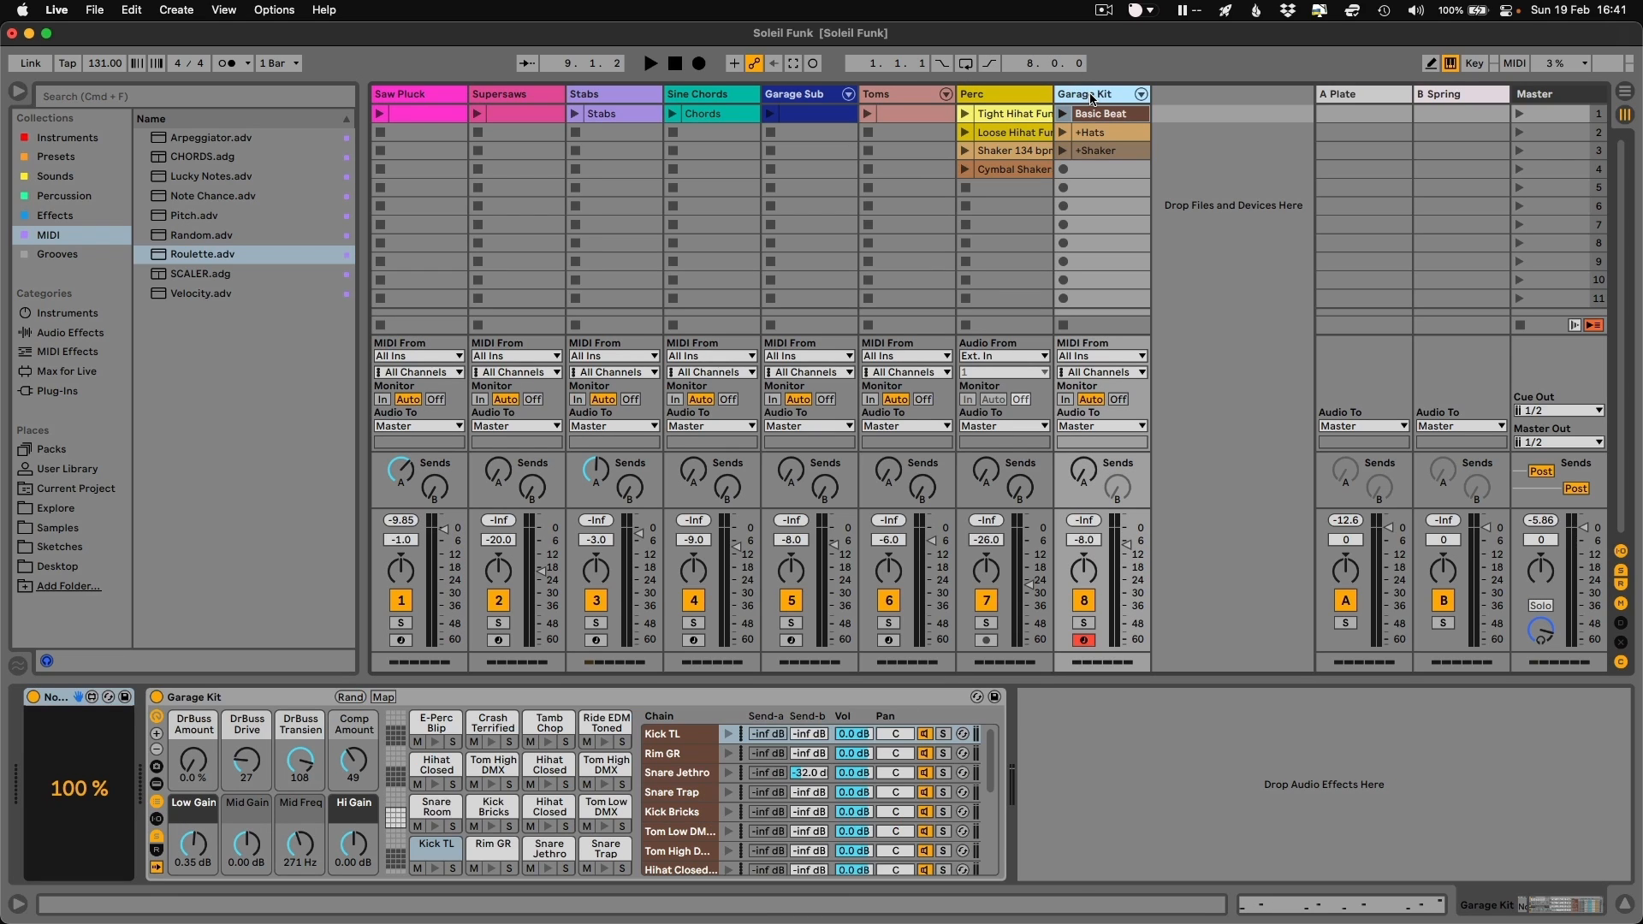
pyautogui.click(67, 216)
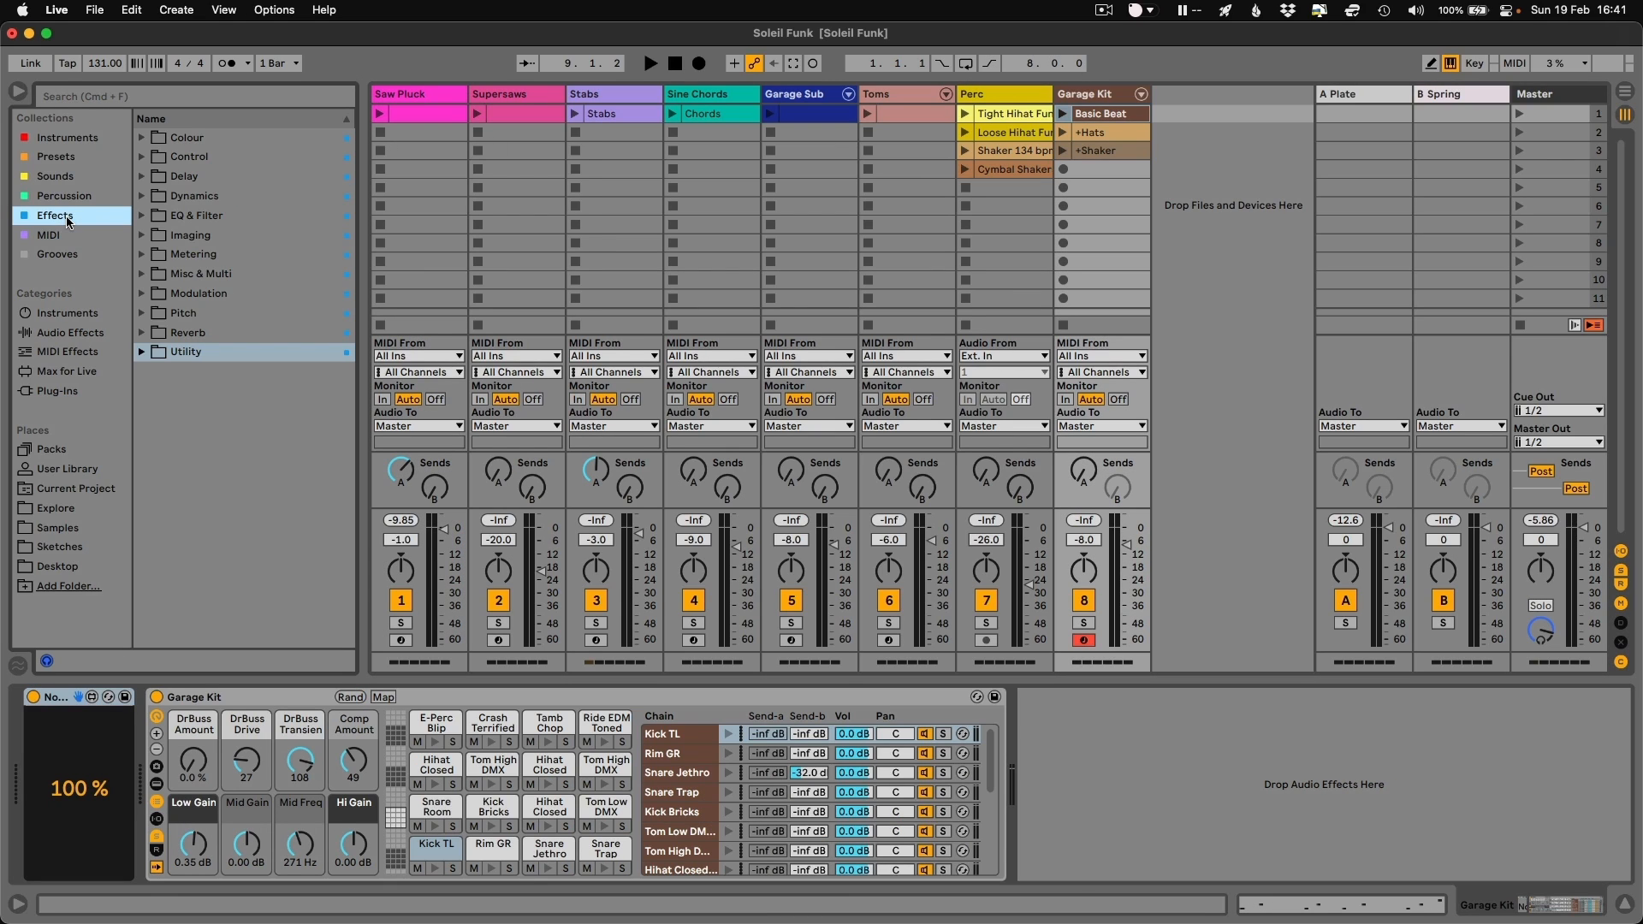
pyautogui.click(141, 138)
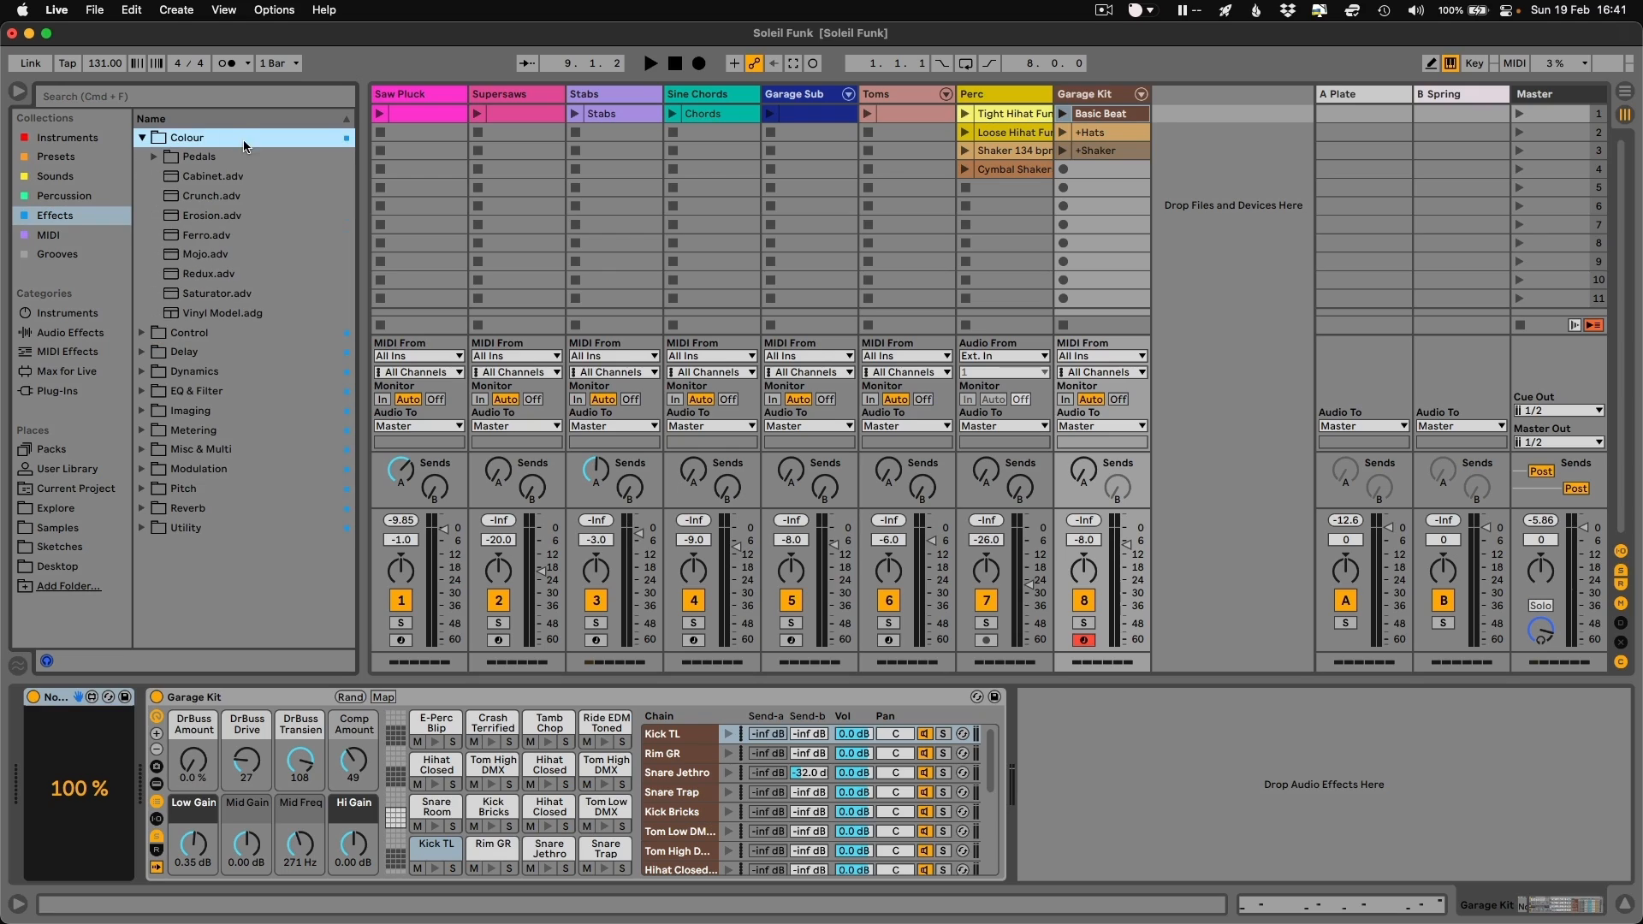
pyautogui.click(227, 236)
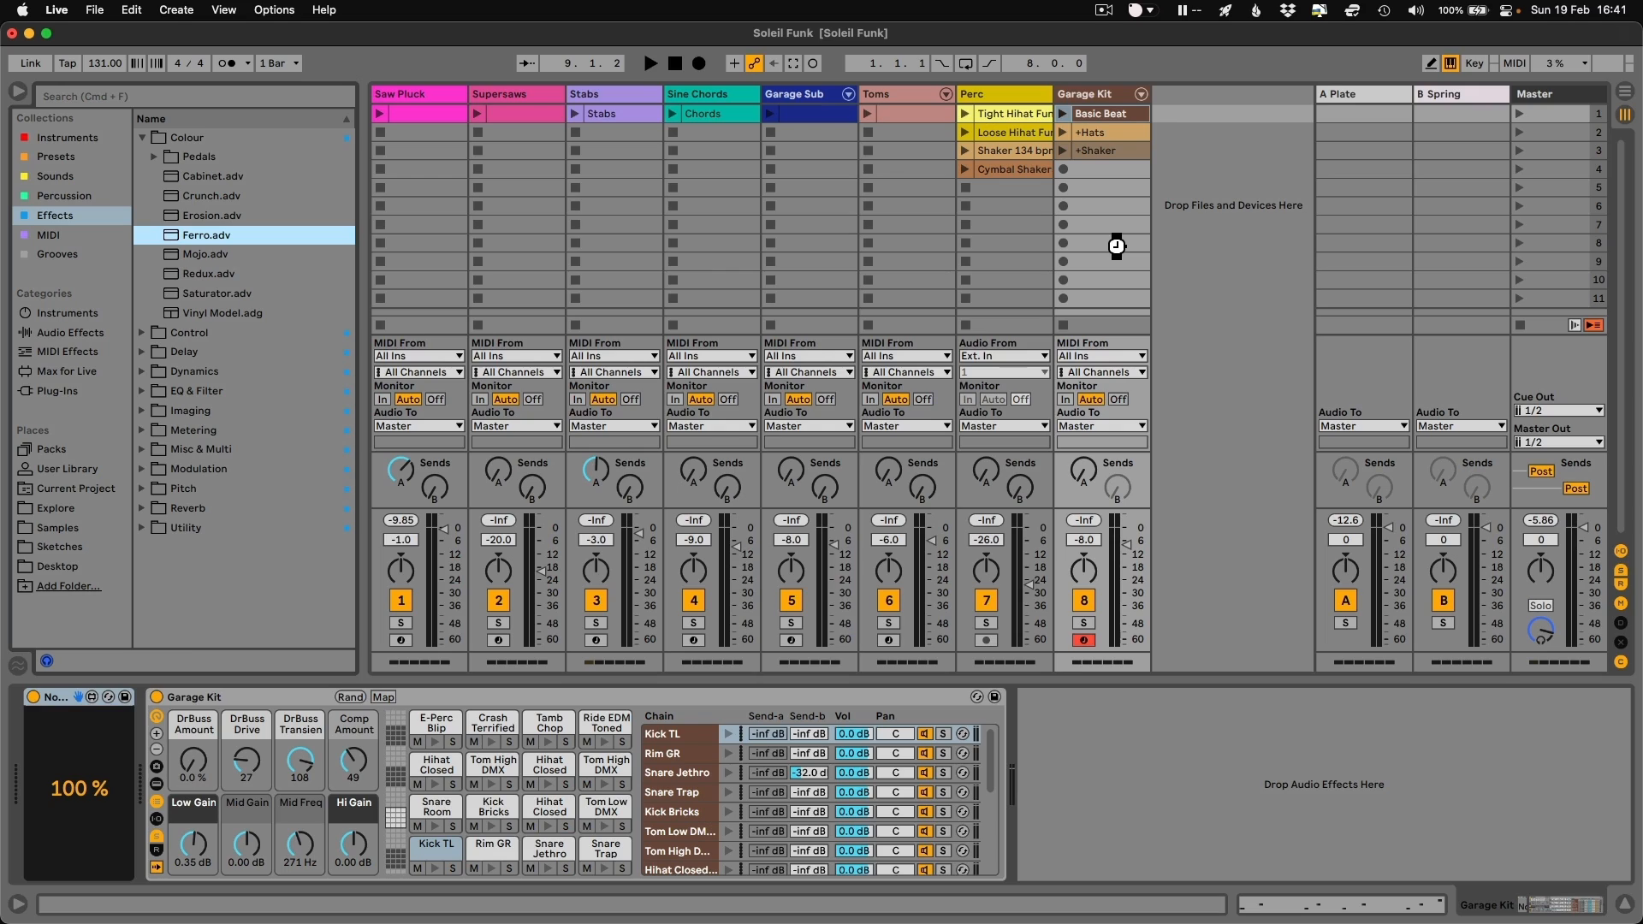
pyautogui.moveTo(1115, 246); pyautogui.dragTo(1109, 239)
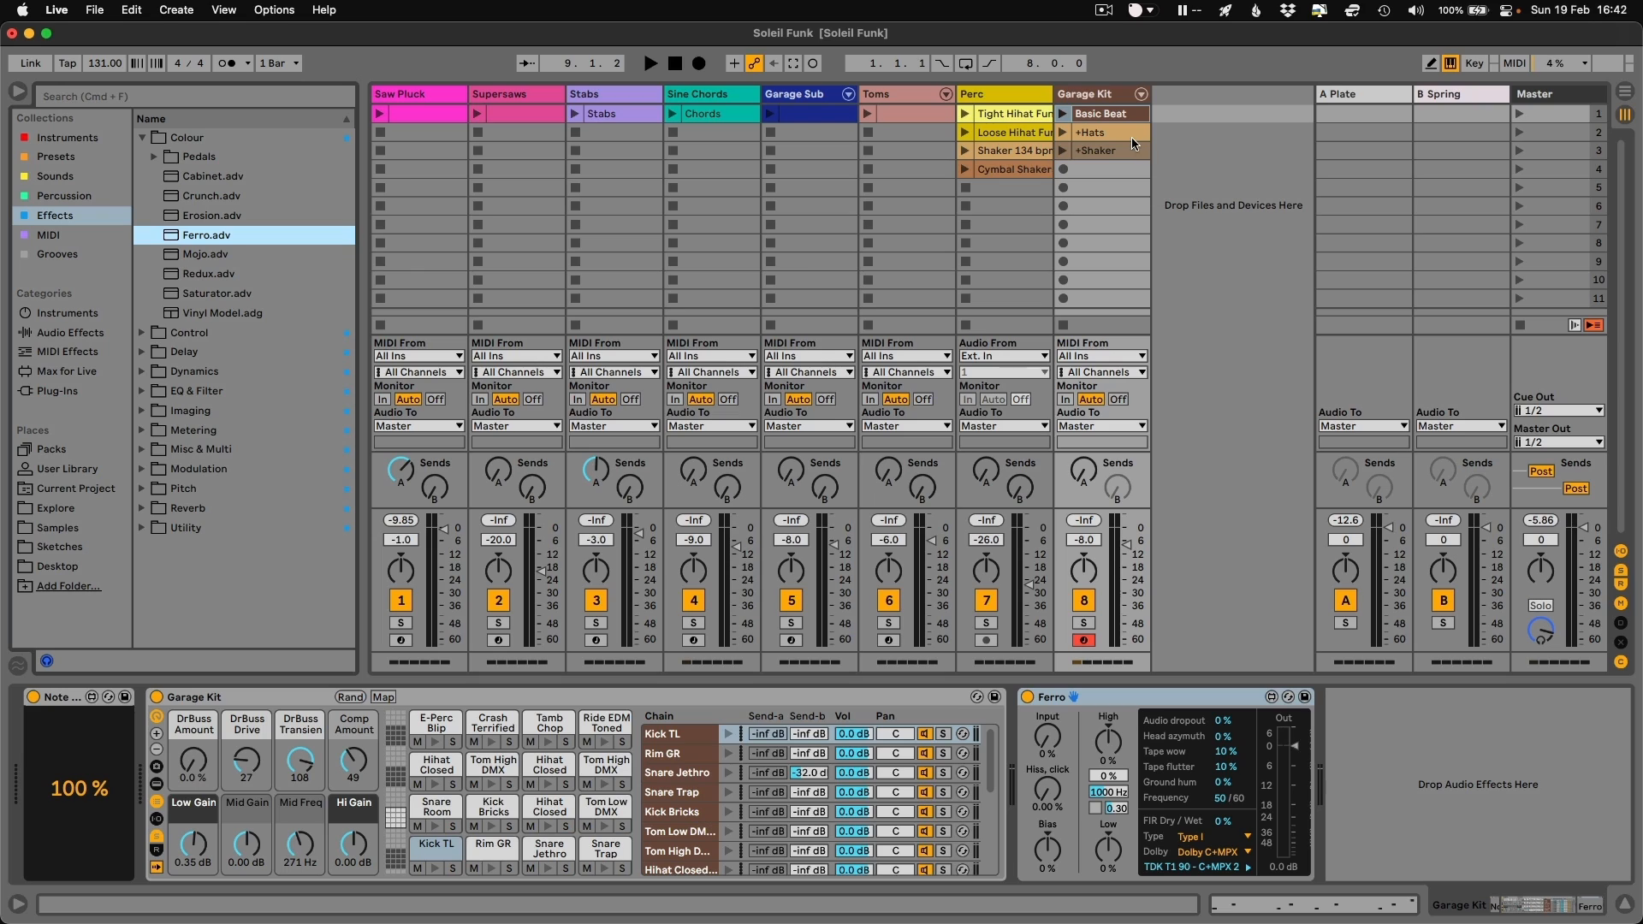
# - Move the Ferro device to the Sine Chords track and launch that track's Chords clip
pyautogui.click(1150, 698)
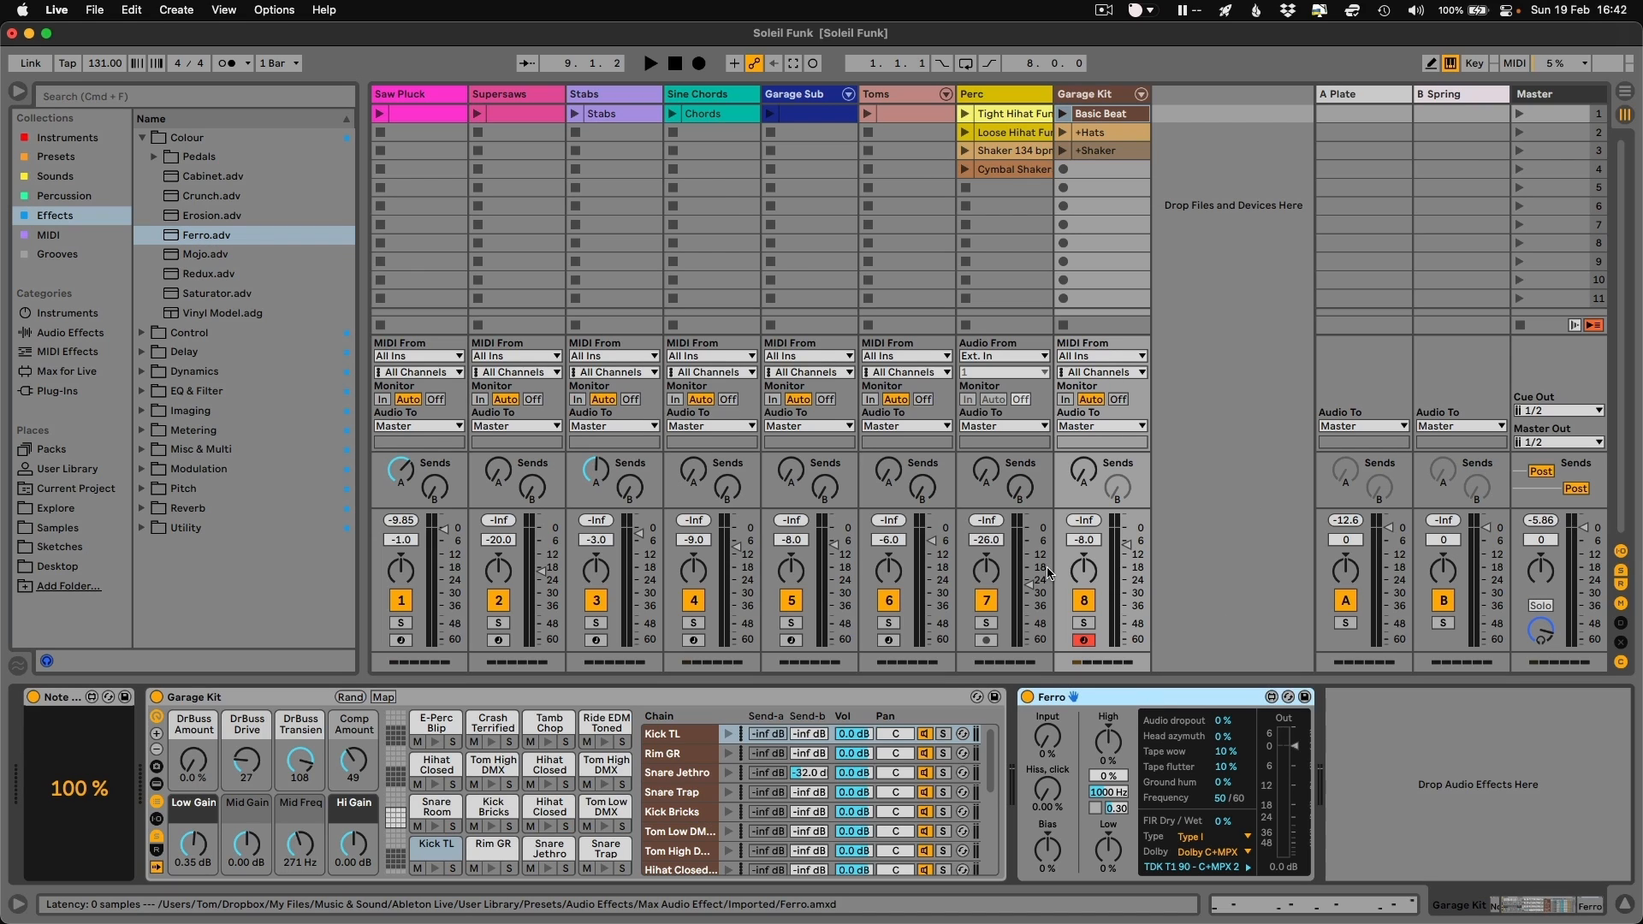
pyautogui.moveTo(701, 230); pyautogui.dragTo(701, 230)
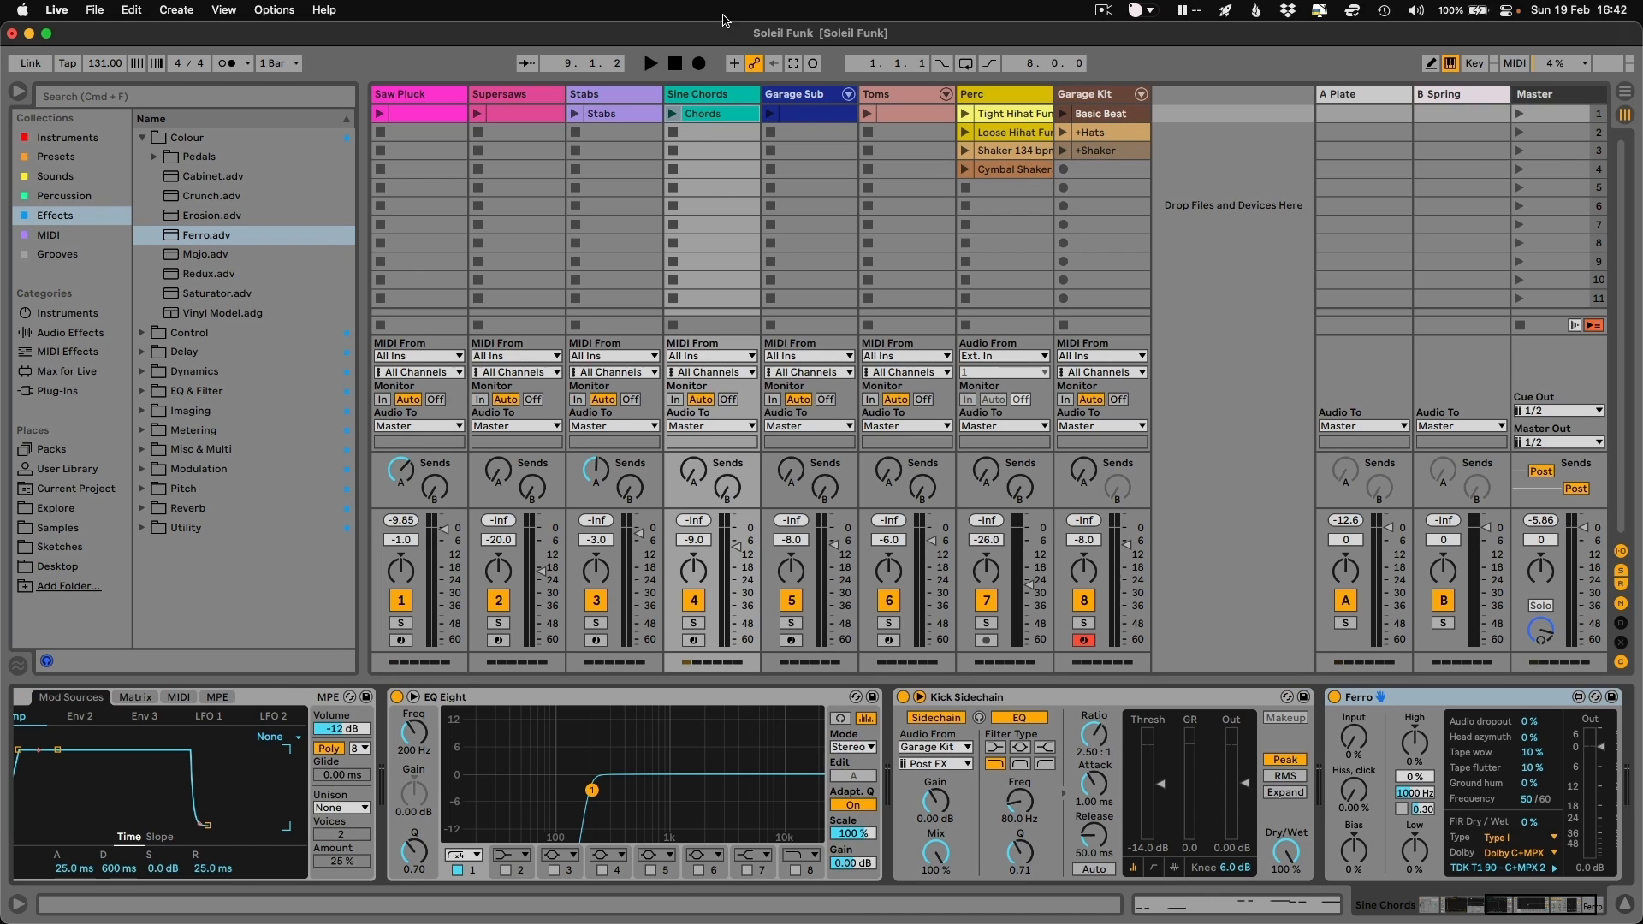
pyautogui.click(675, 113)
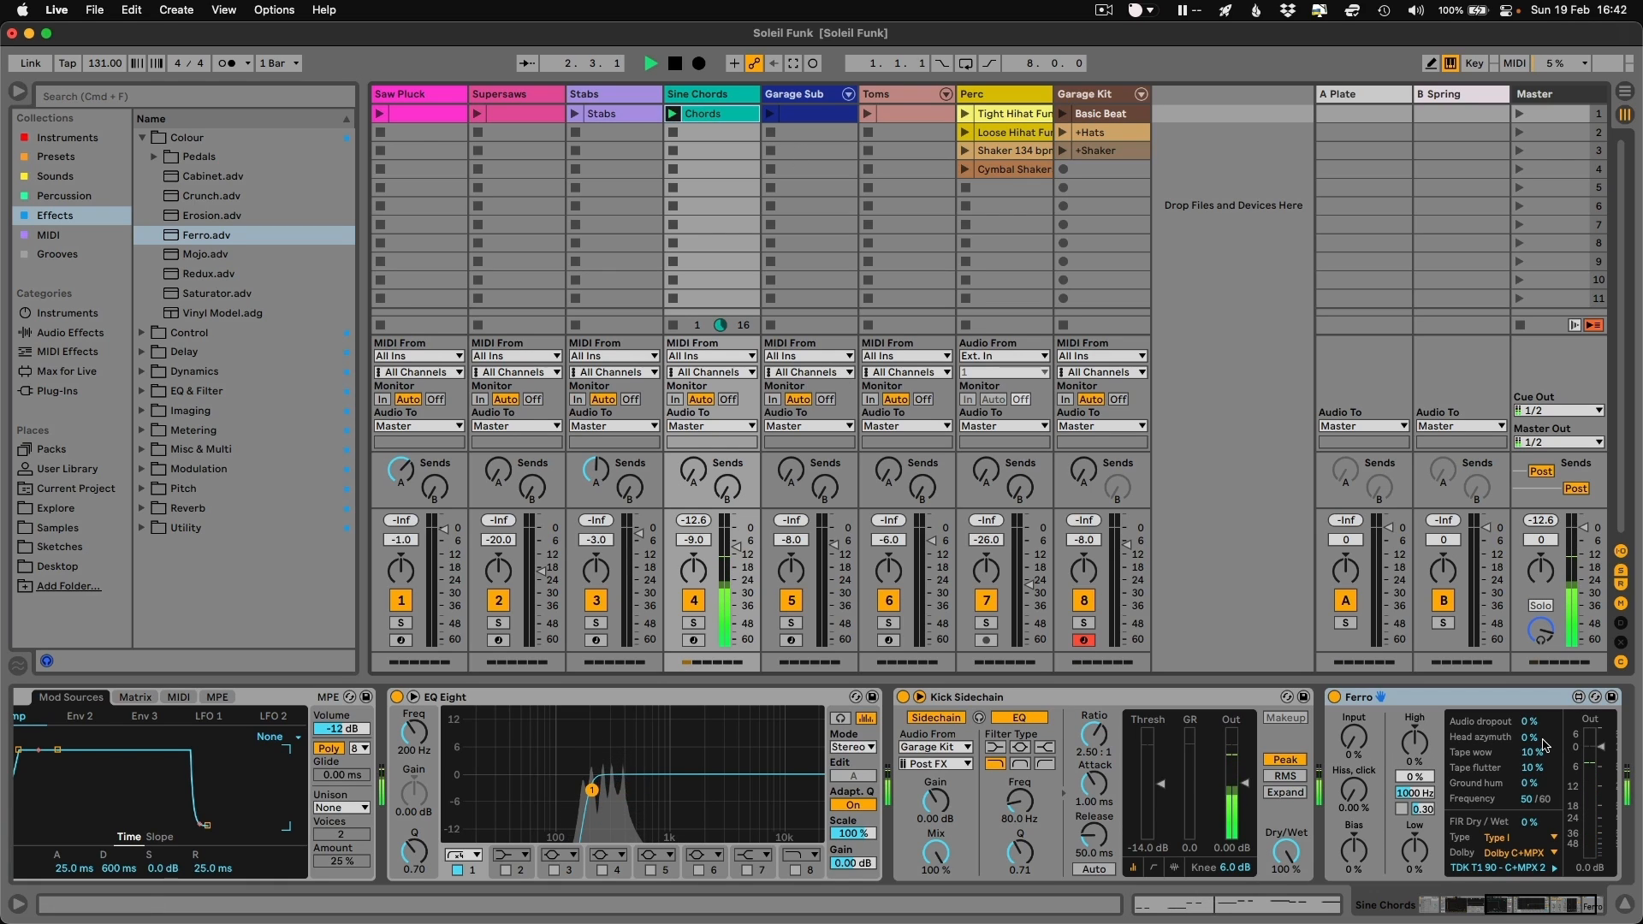
# - Set Ferro's tape wow and flutter to 45%, FIR Dry/Wet to 100%, hiss to 92.1%, bias to -49% and input to 31%
pyautogui.moveTo(1543, 767)
pyautogui.mouseDown()
pyautogui.moveTo(1532, 738)
pyautogui.moveTo(1535, 756)
pyautogui.mouseUp()
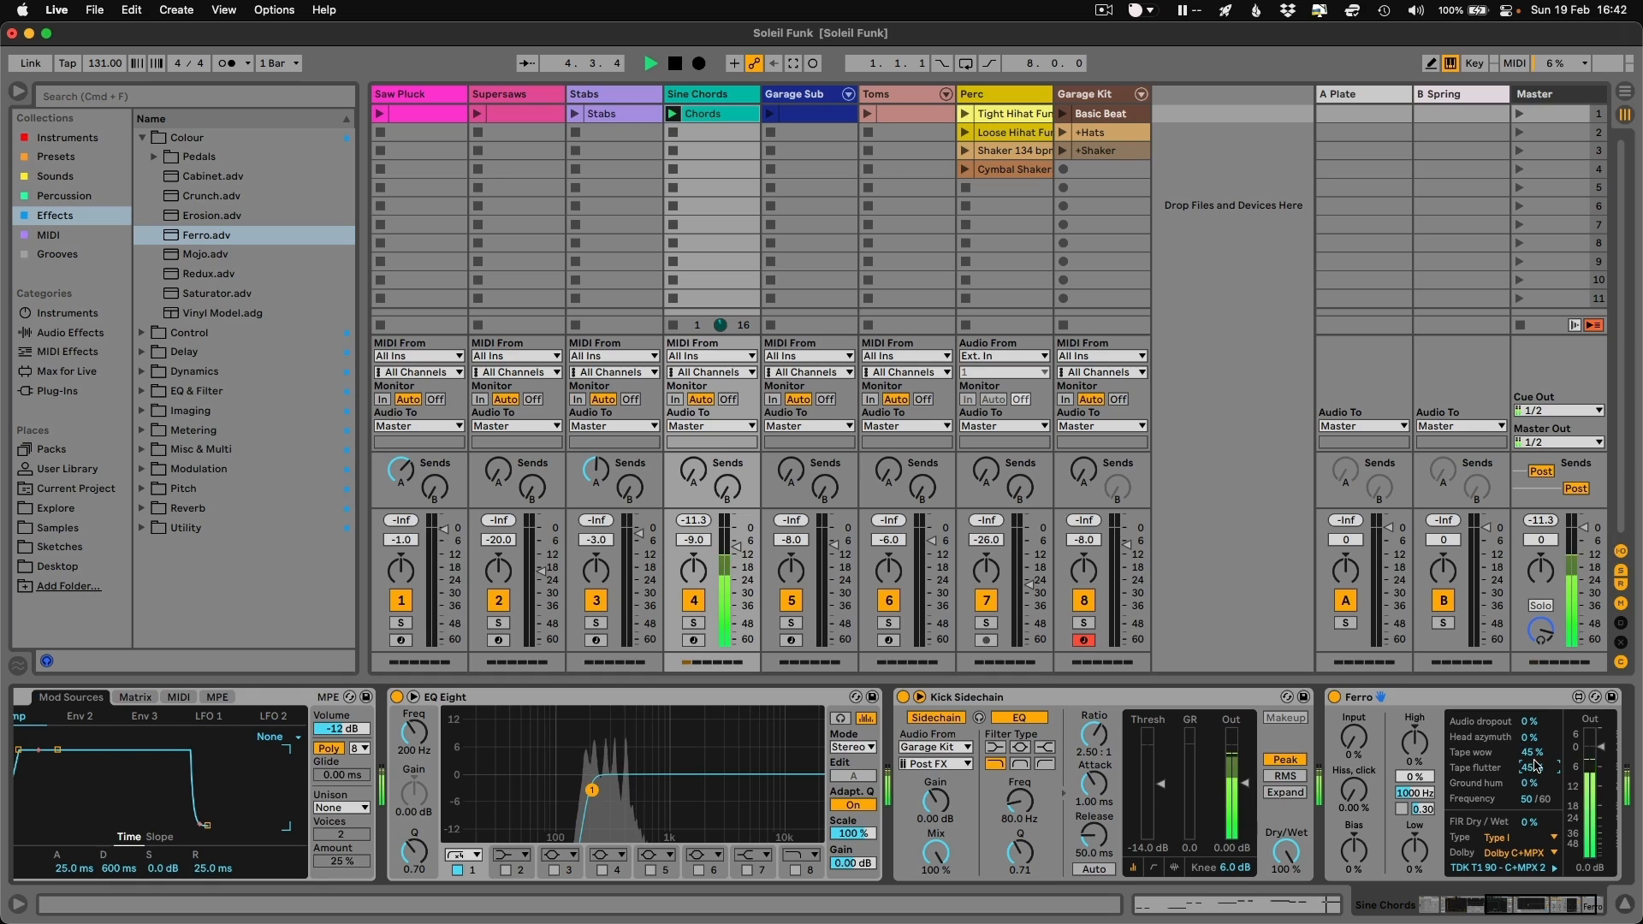
pyautogui.moveTo(1531, 814); pyautogui.dragTo(1532, 796)
pyautogui.moveTo(1353, 791)
pyautogui.mouseDown()
pyautogui.moveTo(1353, 757)
pyautogui.moveTo(1353, 779)
pyautogui.mouseUp()
pyautogui.moveTo(1353, 850); pyautogui.dragTo(1354, 875)
pyautogui.moveTo(1353, 738)
pyautogui.mouseDown()
pyautogui.moveTo(1354, 723)
pyautogui.moveTo(1354, 738)
pyautogui.mouseUp()
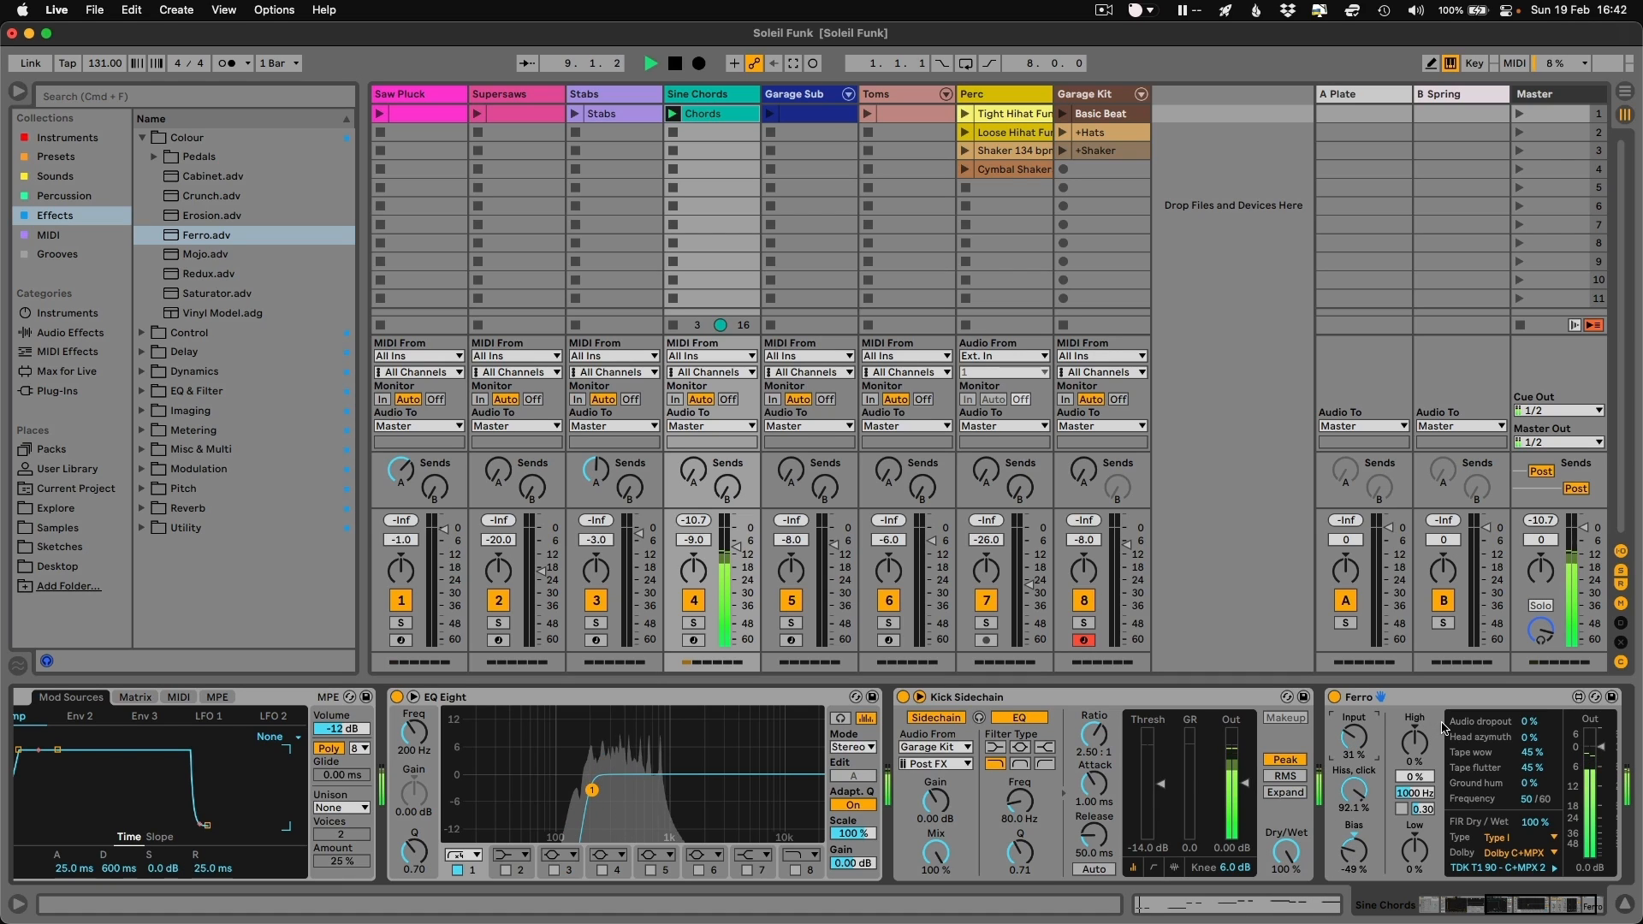
# - Compare the chords with Ferro bypassed and active, leaving the device switched off
pyautogui.click(1335, 697)
pyautogui.click(1335, 697)
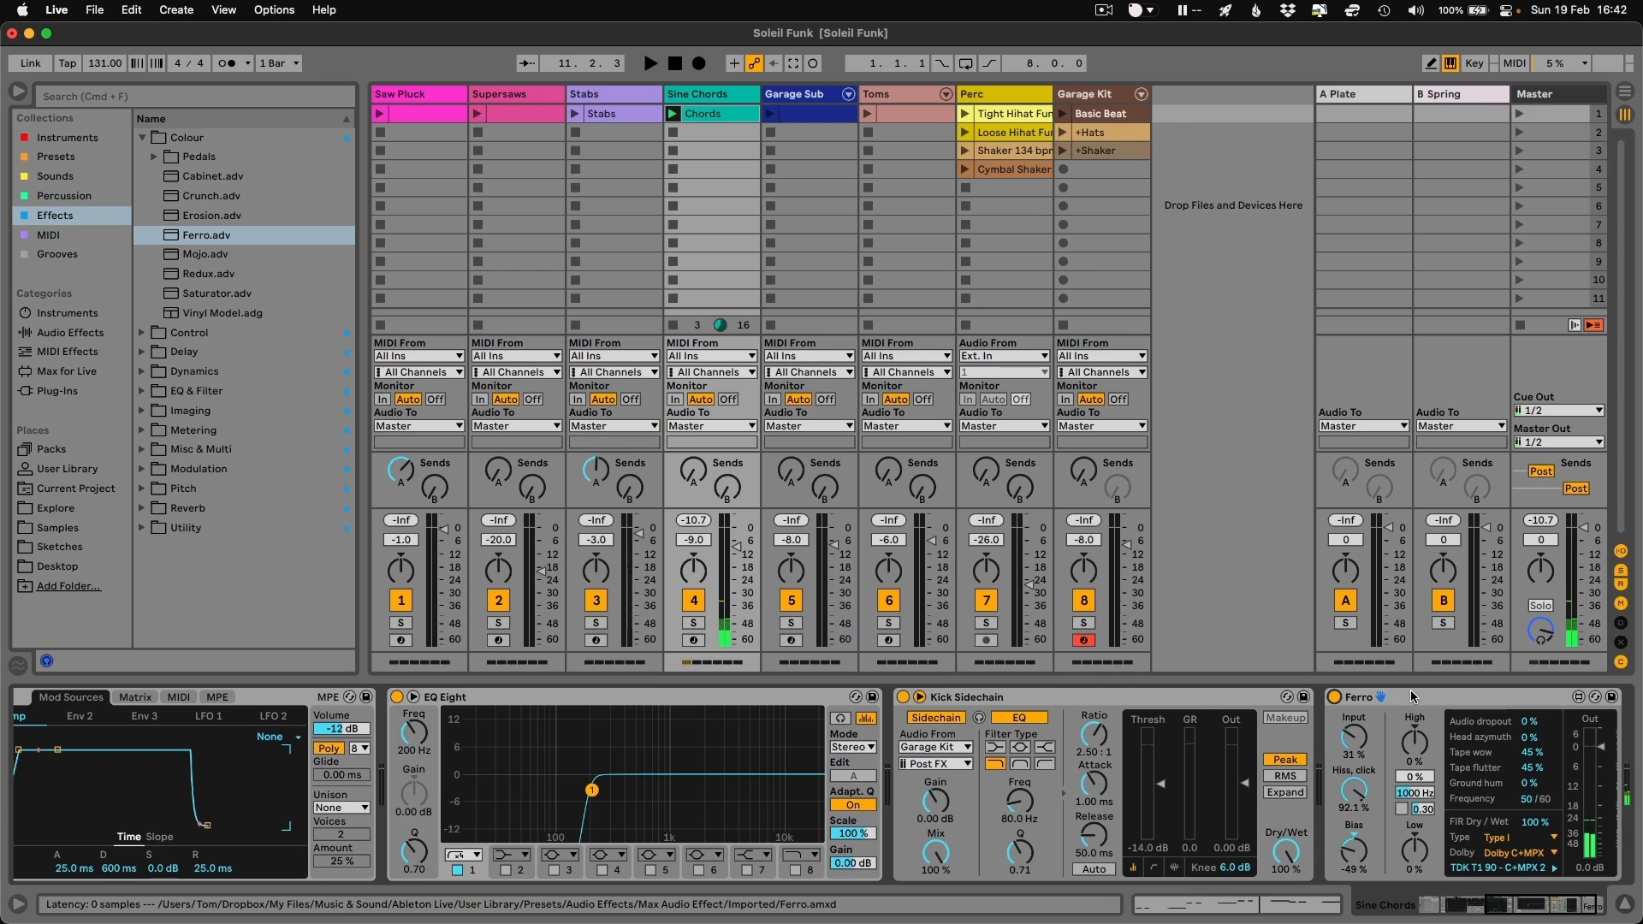
pyautogui.click(1334, 698)
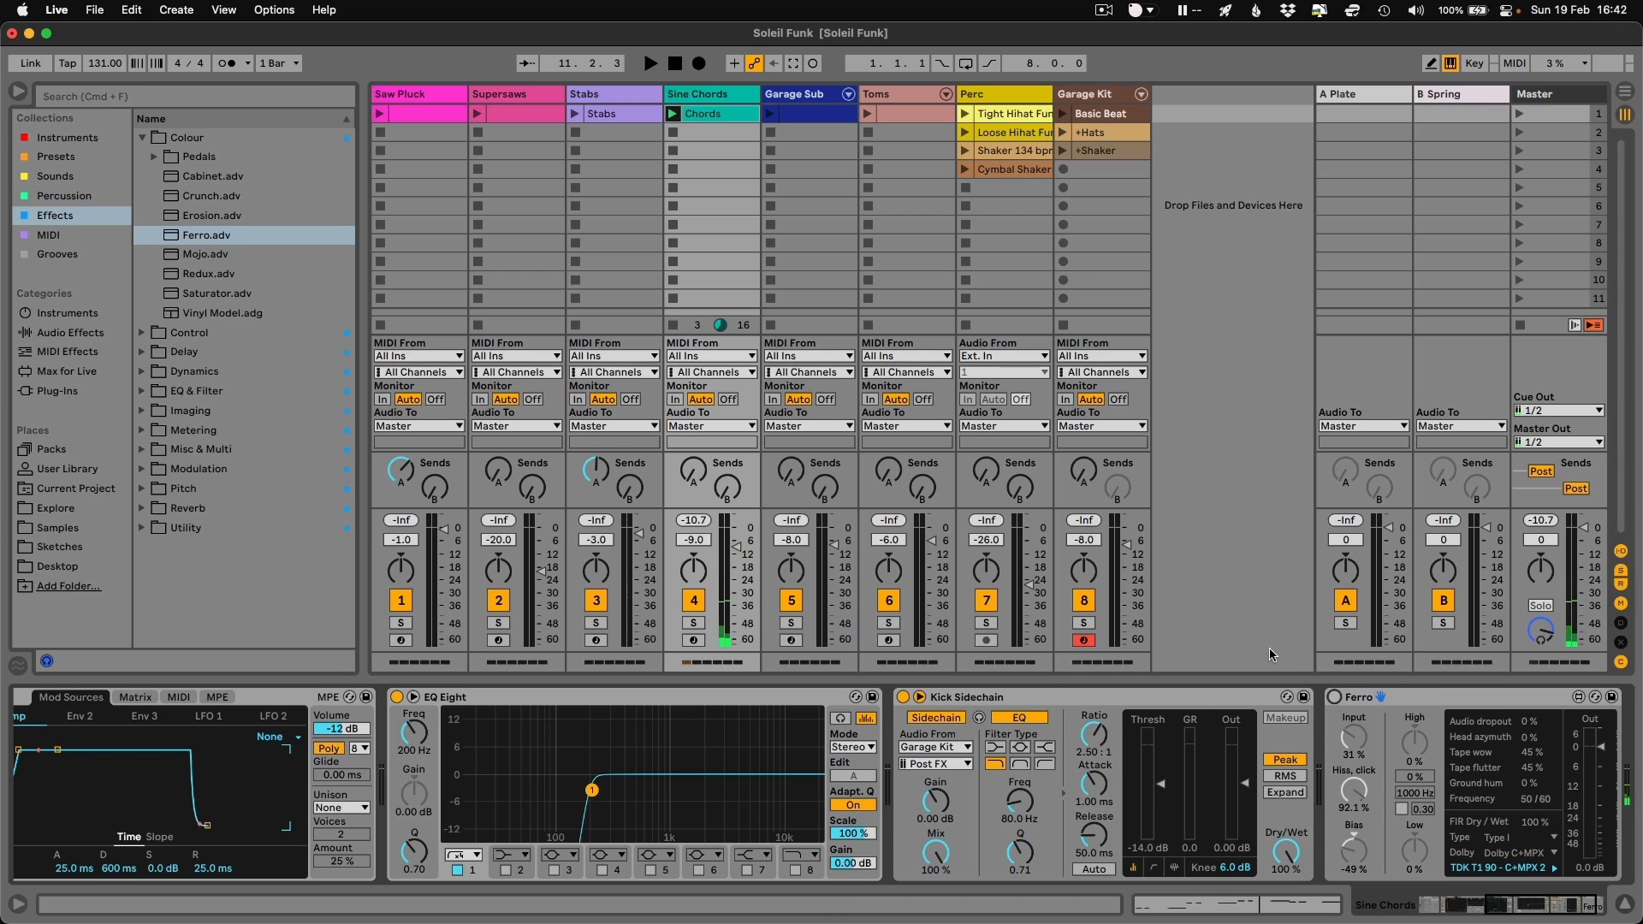
# - Load the Chiral instrument on a new track and set its Bend to 58.2%, Fold to 42.5% and Sync to 29.9%
pyautogui.click(79, 140)
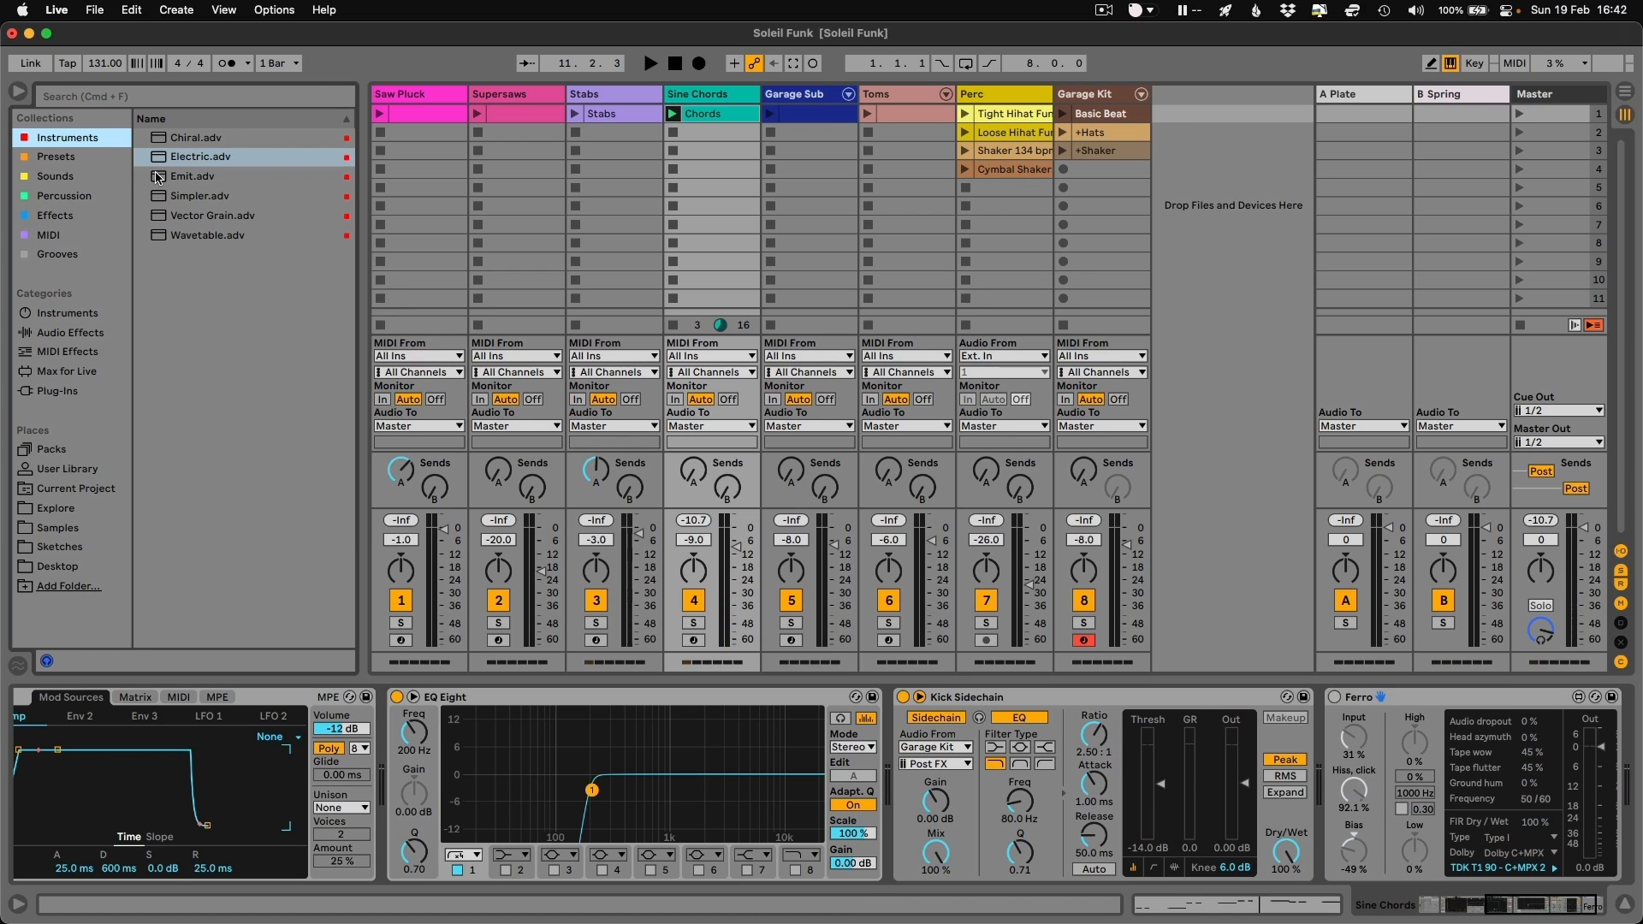
pyautogui.moveTo(184, 143); pyautogui.dragTo(1170, 177)
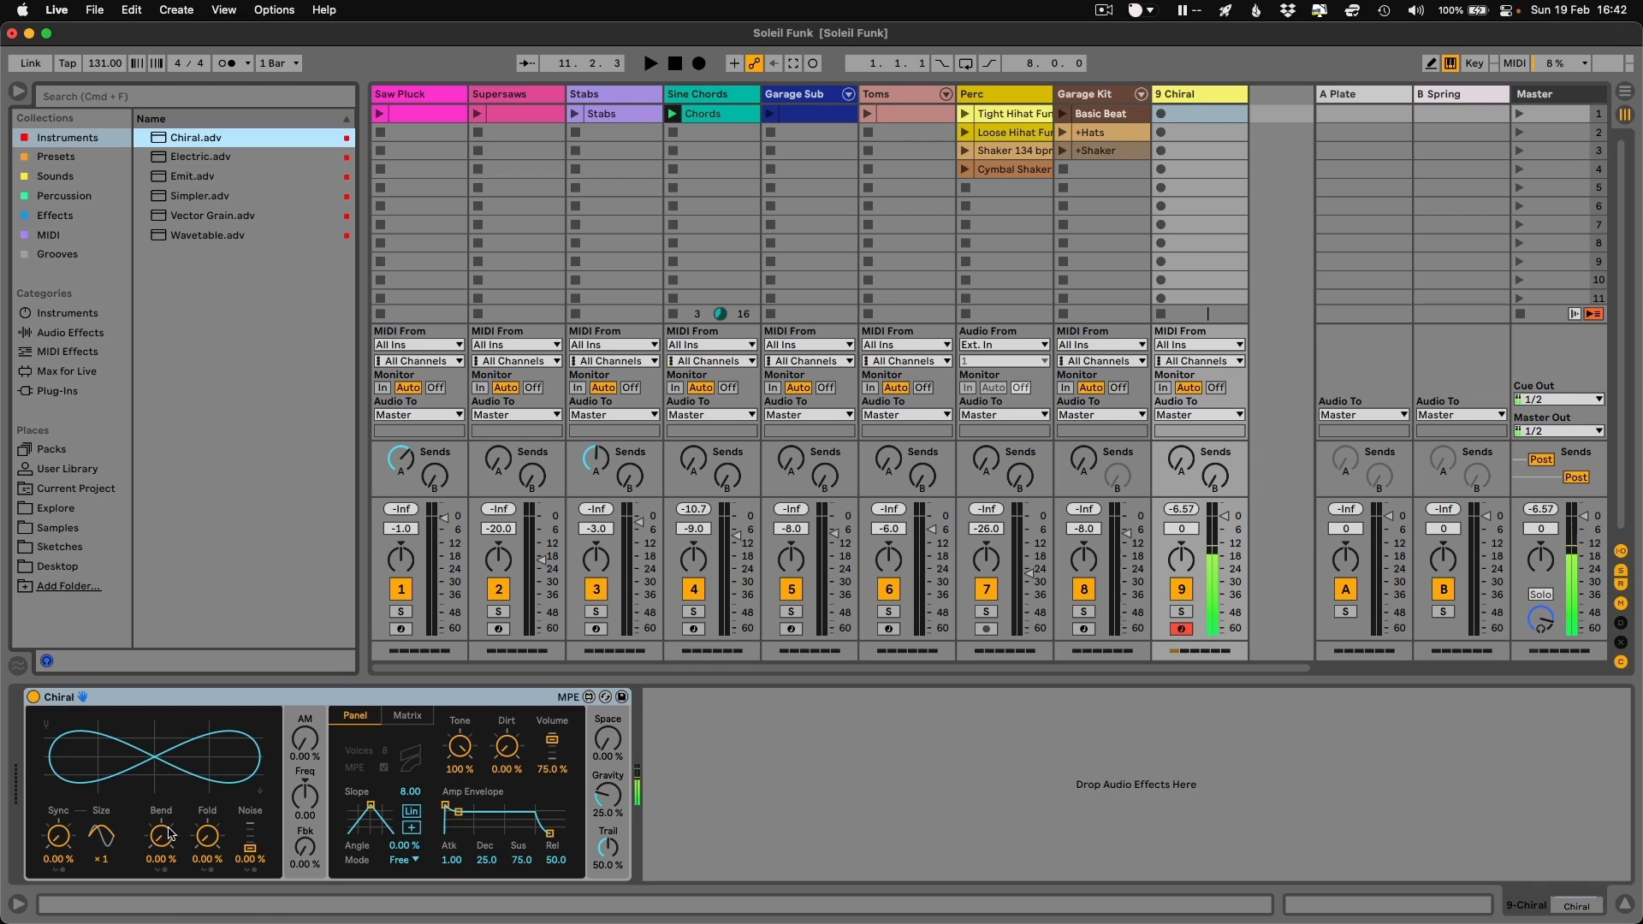
pyautogui.moveTo(170, 834); pyautogui.dragTo(204, 794)
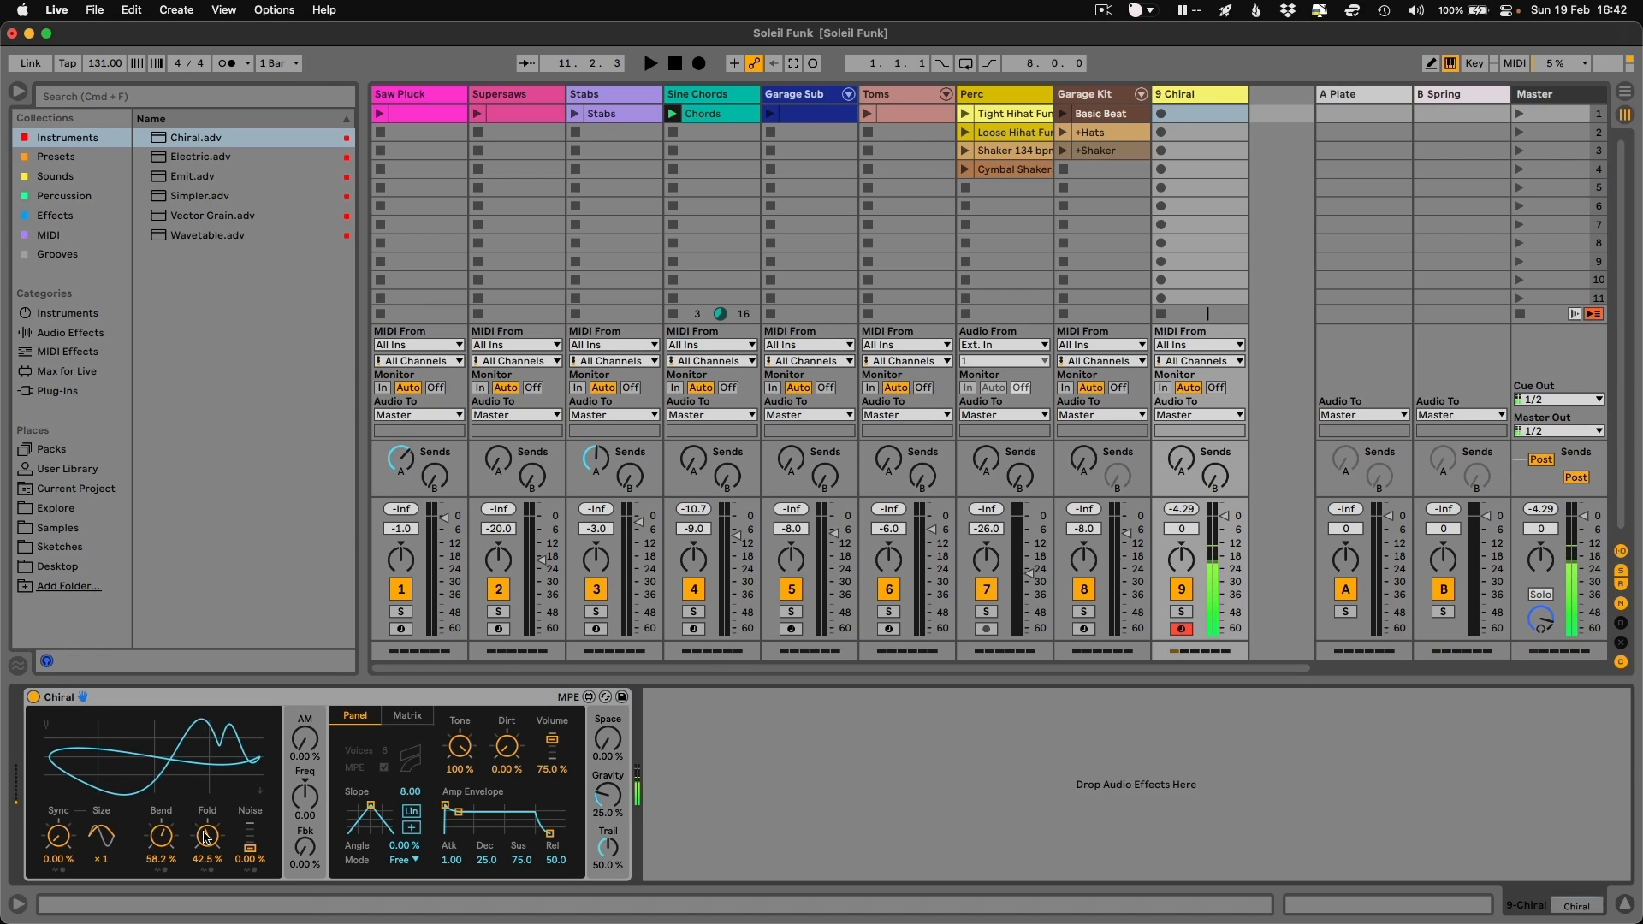
pyautogui.moveTo(59, 836); pyautogui.dragTo(58, 806)
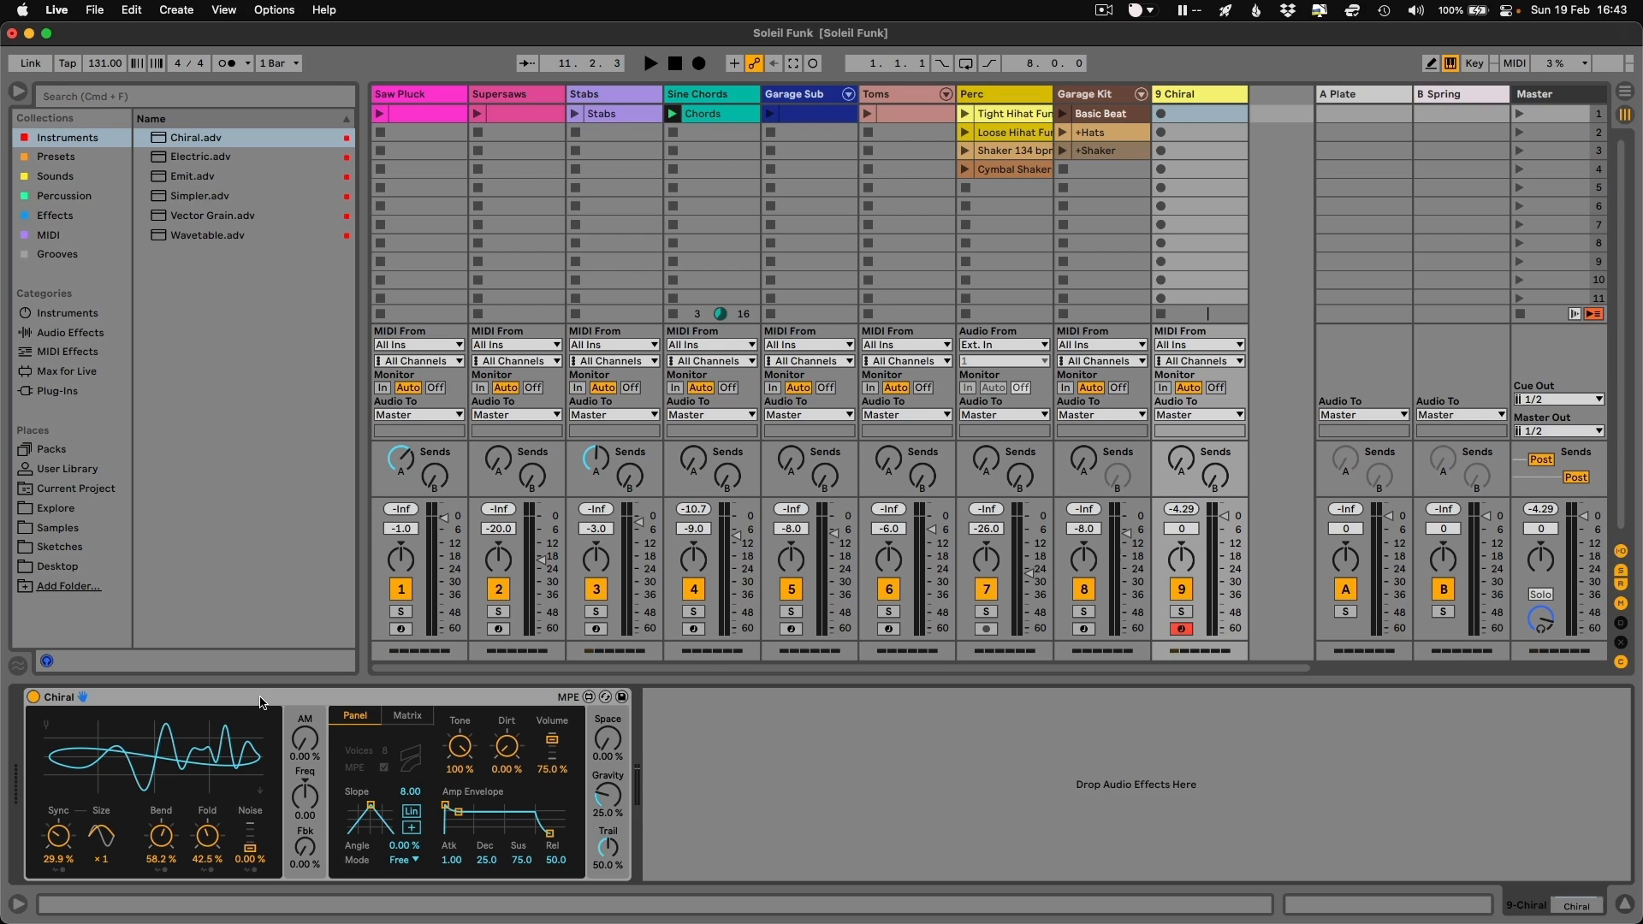
pyautogui.click(1204, 96)
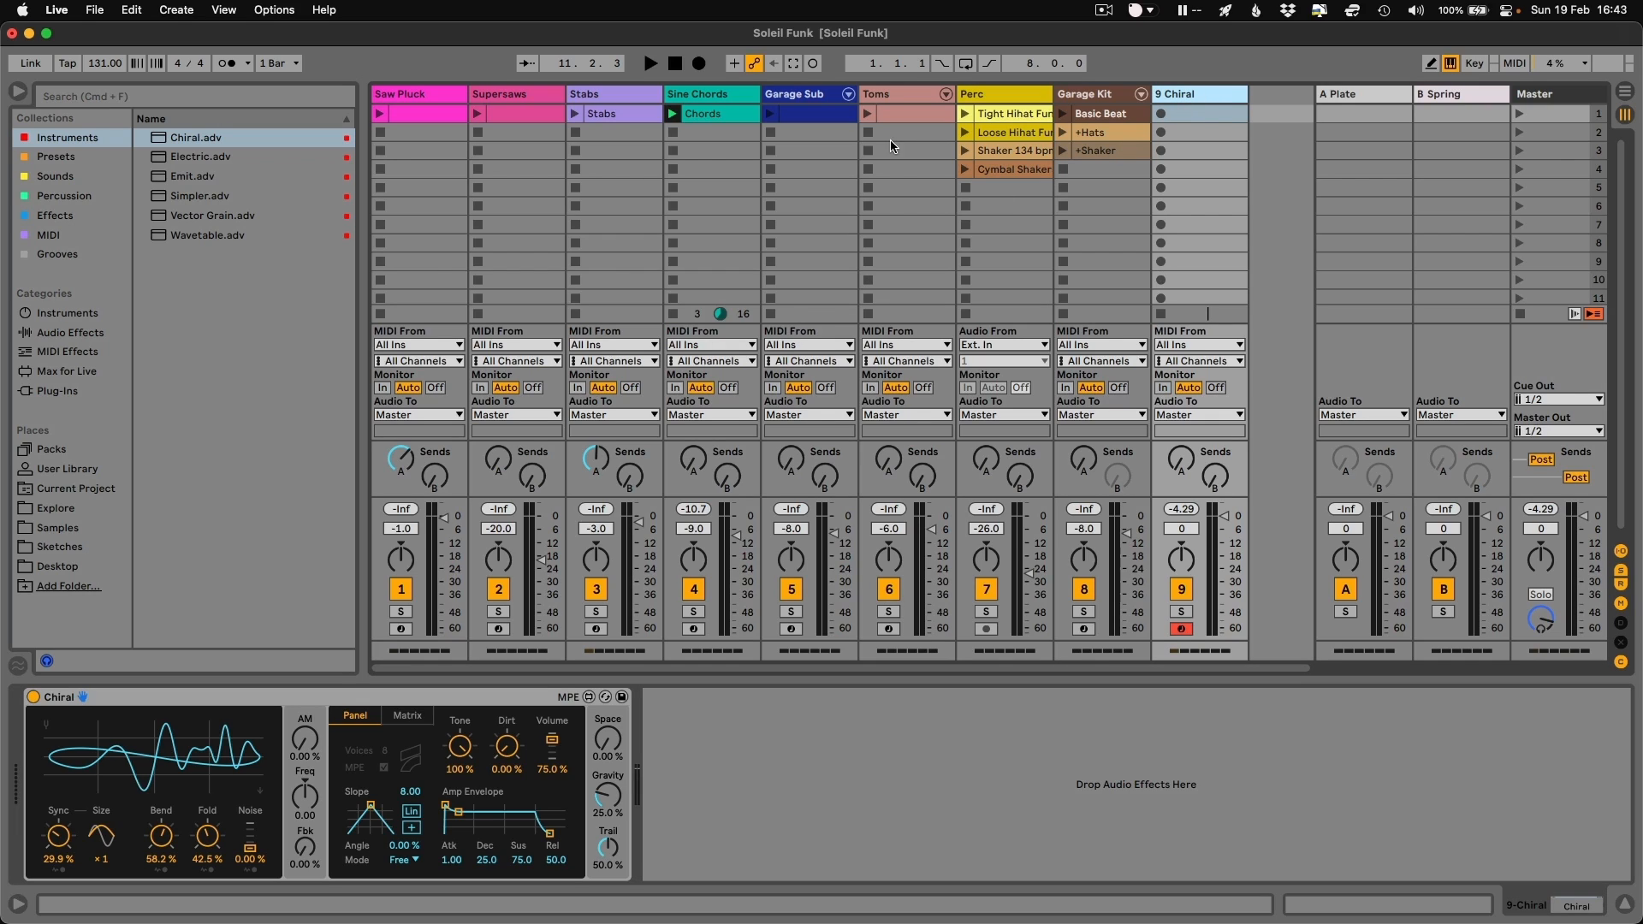
# - Load LFO.adv from the Control folder of the Effects collection and place it on the Garage Kit track
pyautogui.click(48, 216)
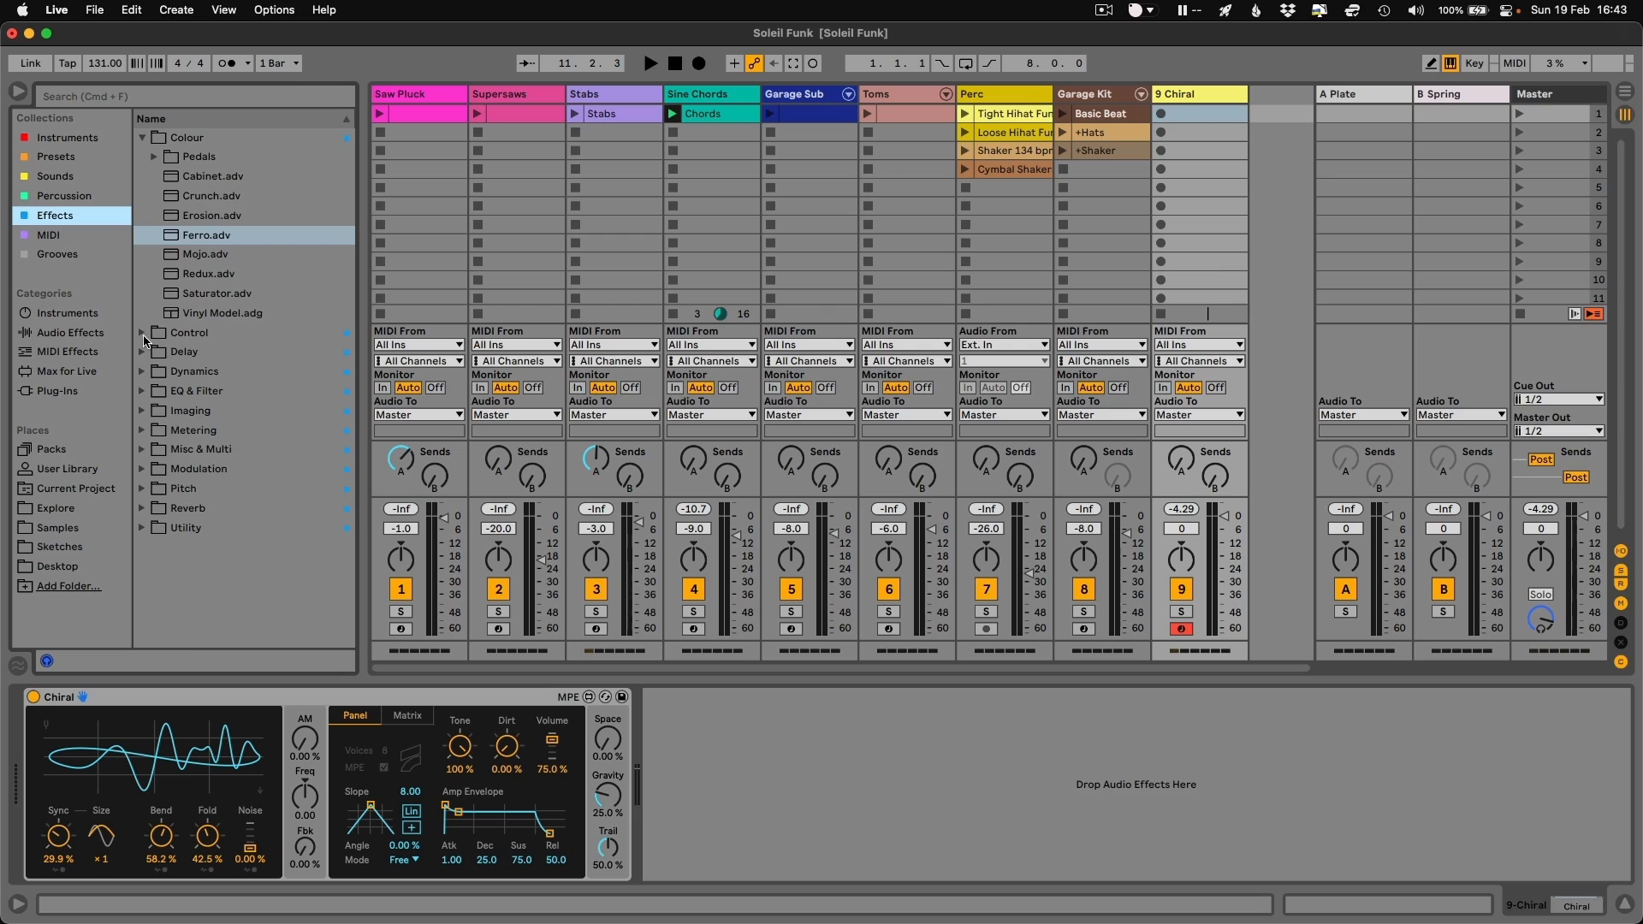
pyautogui.click(142, 334)
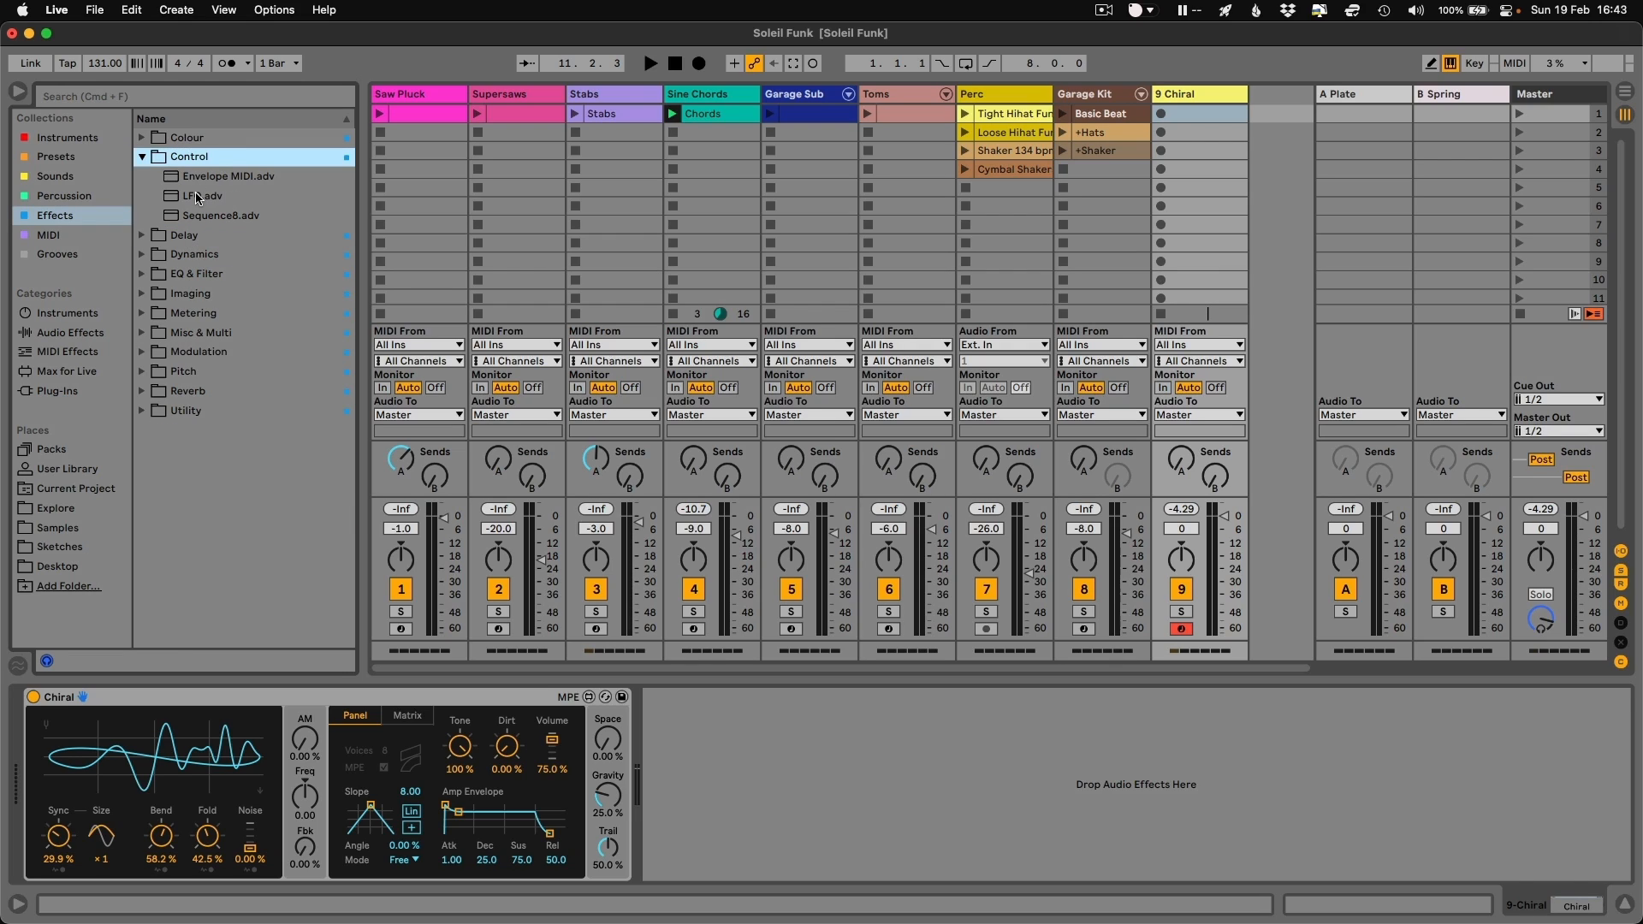
pyautogui.moveTo(195, 198); pyautogui.dragTo(531, 246)
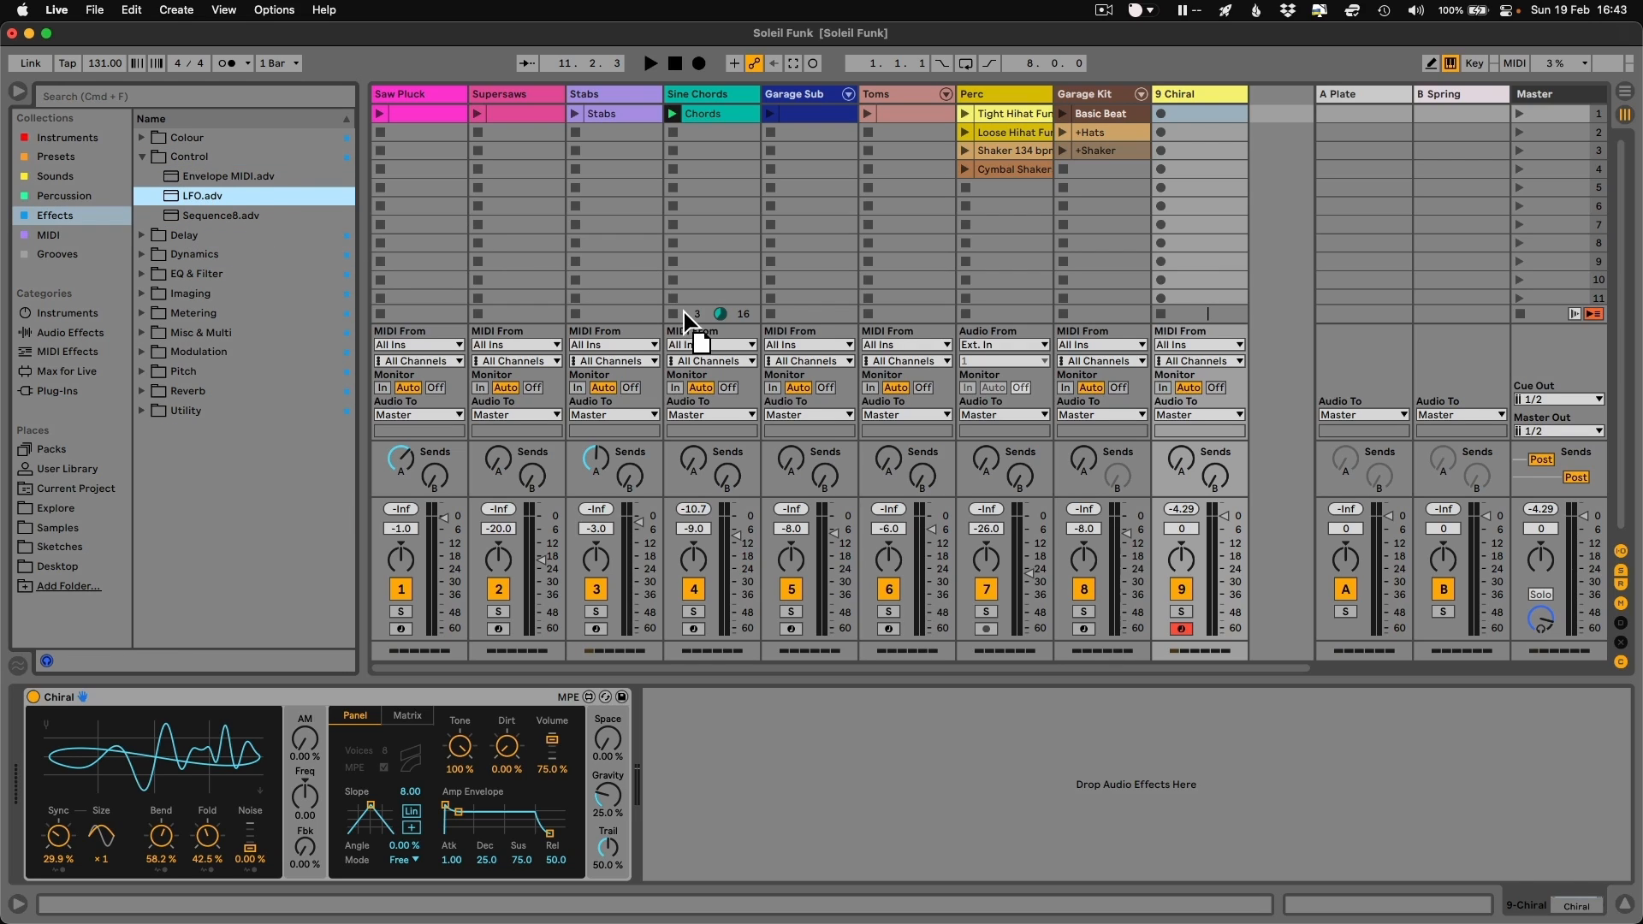
pyautogui.moveTo(810, 476); pyautogui.dragTo(709, 780)
pyautogui.moveTo(885, 733); pyautogui.dragTo(1112, 279)
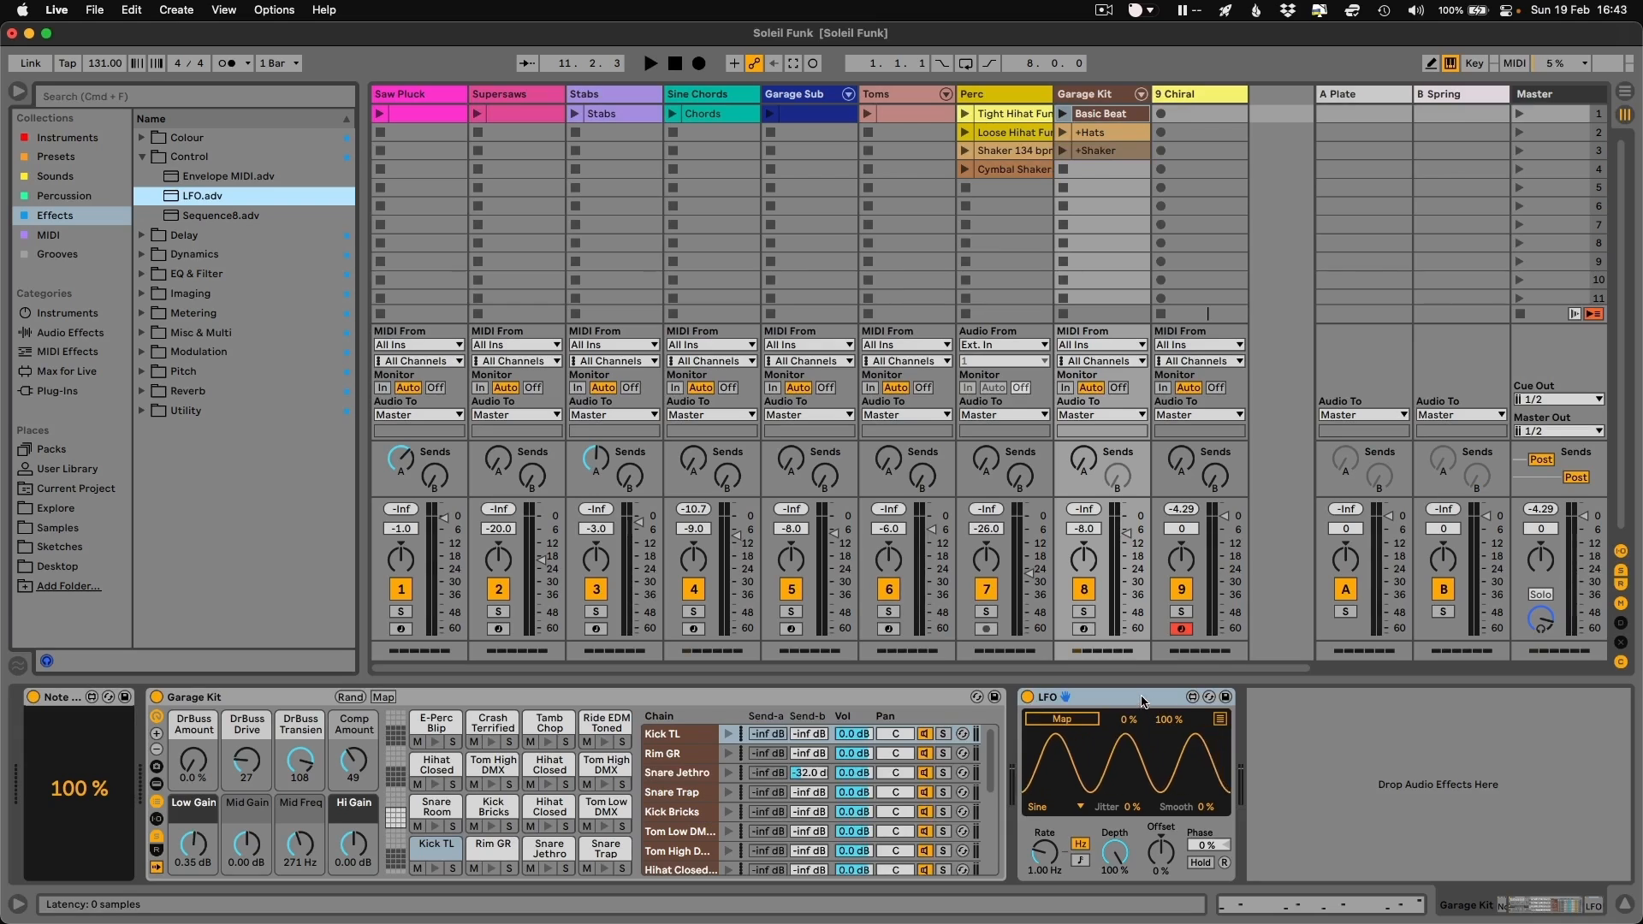
# - Map the LFO to the Perc track's panning and set its rate to 0.41 Hz
pyautogui.click(1142, 698)
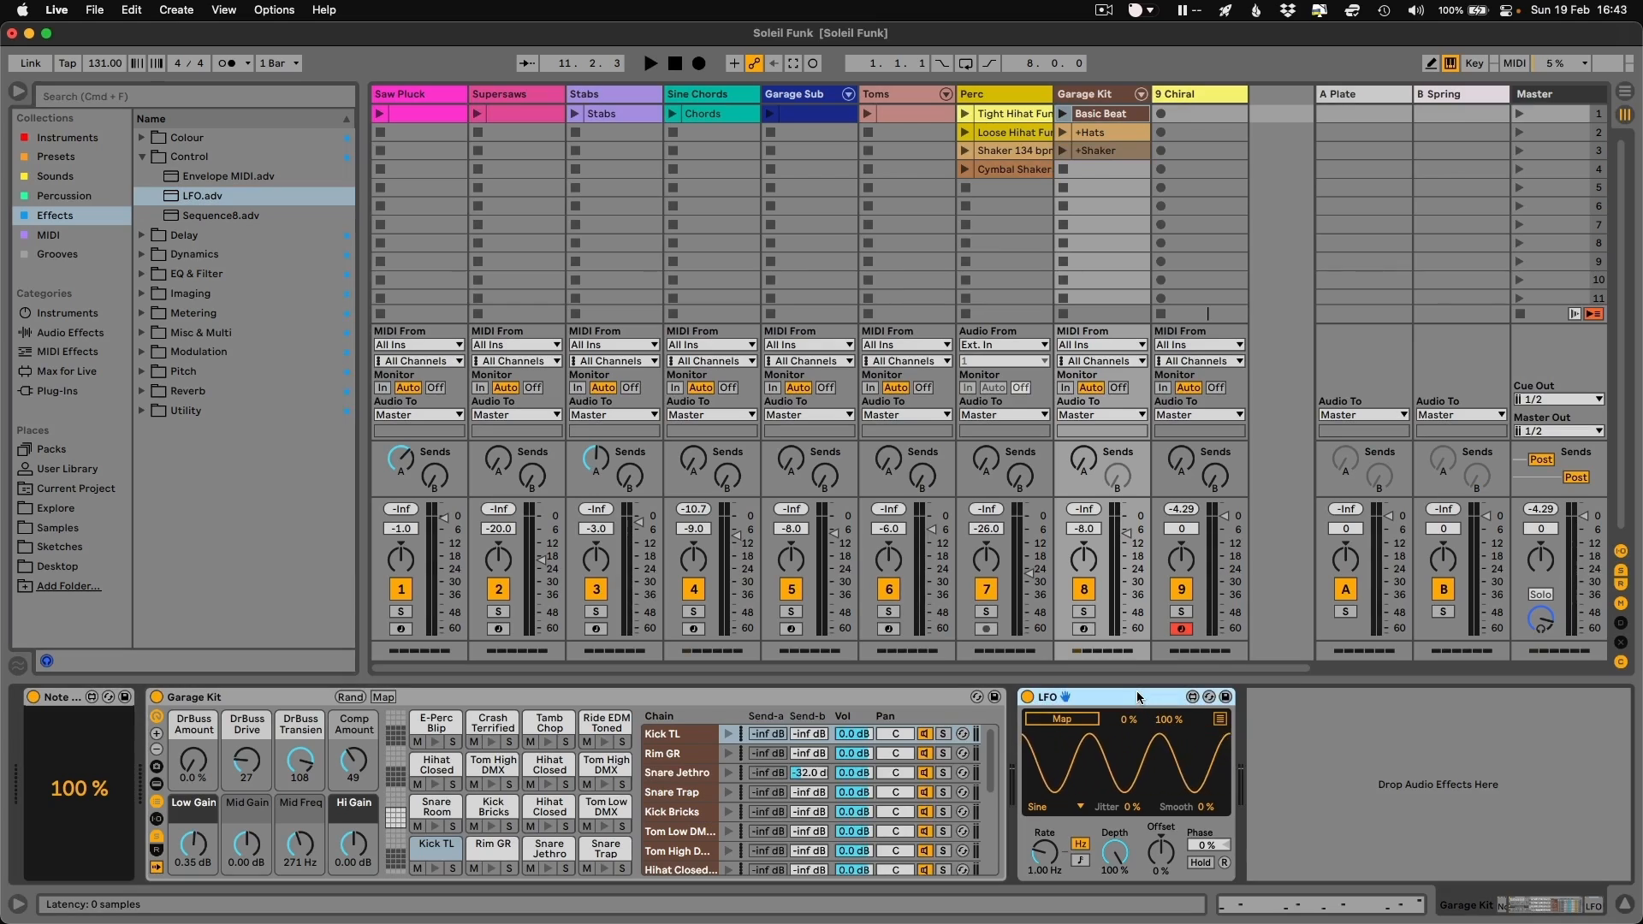
pyautogui.click(1060, 723)
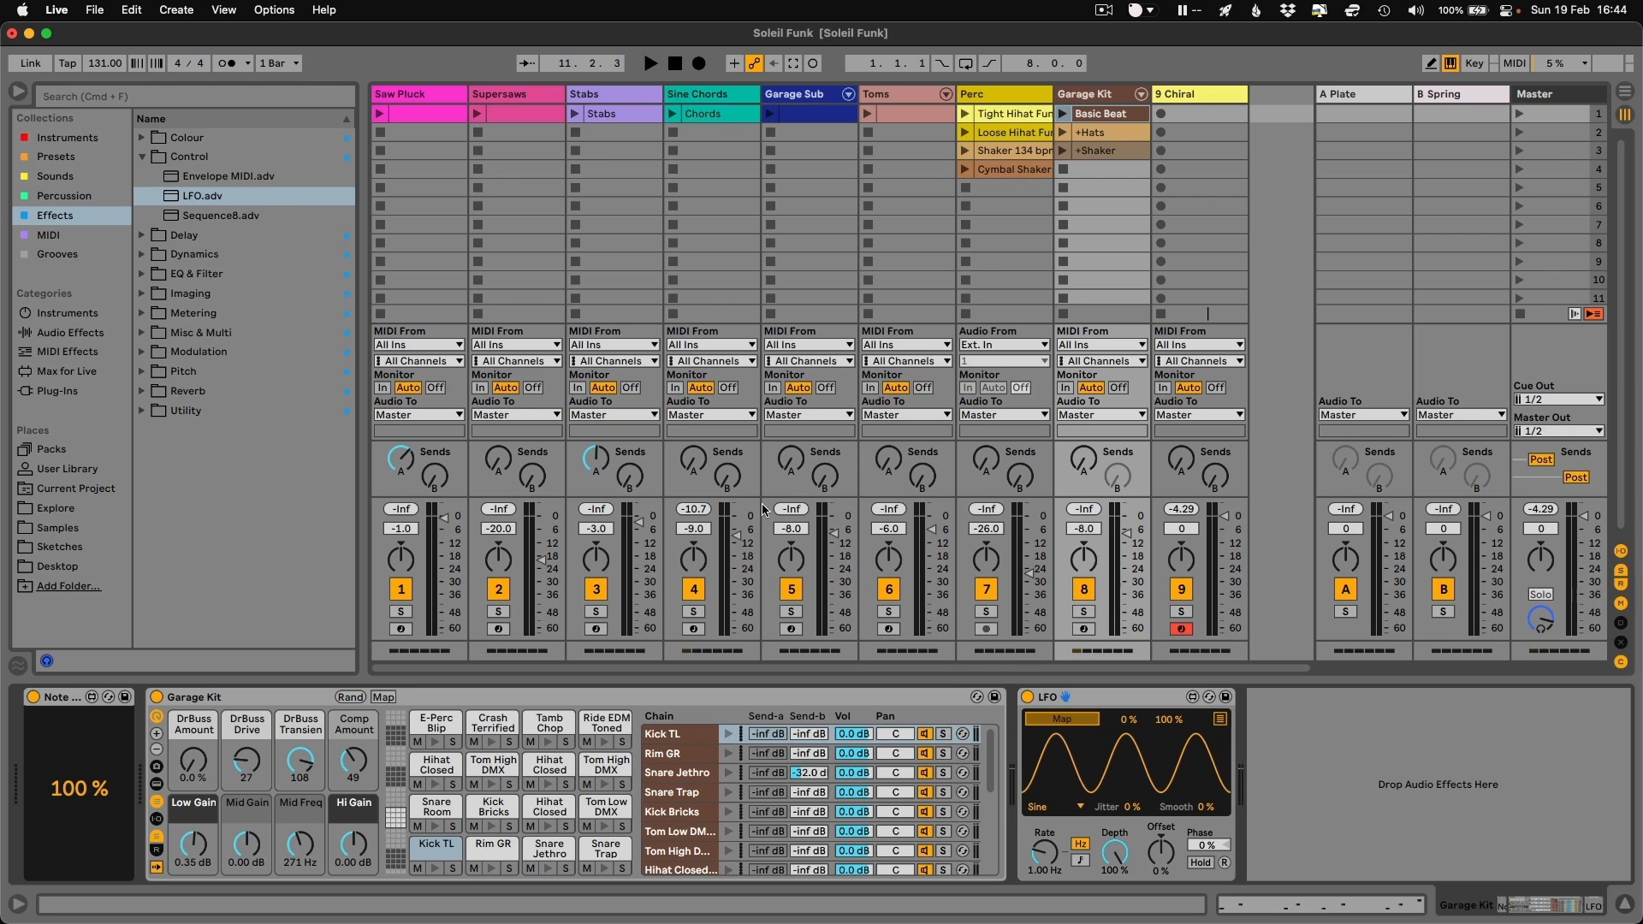
pyautogui.click(993, 562)
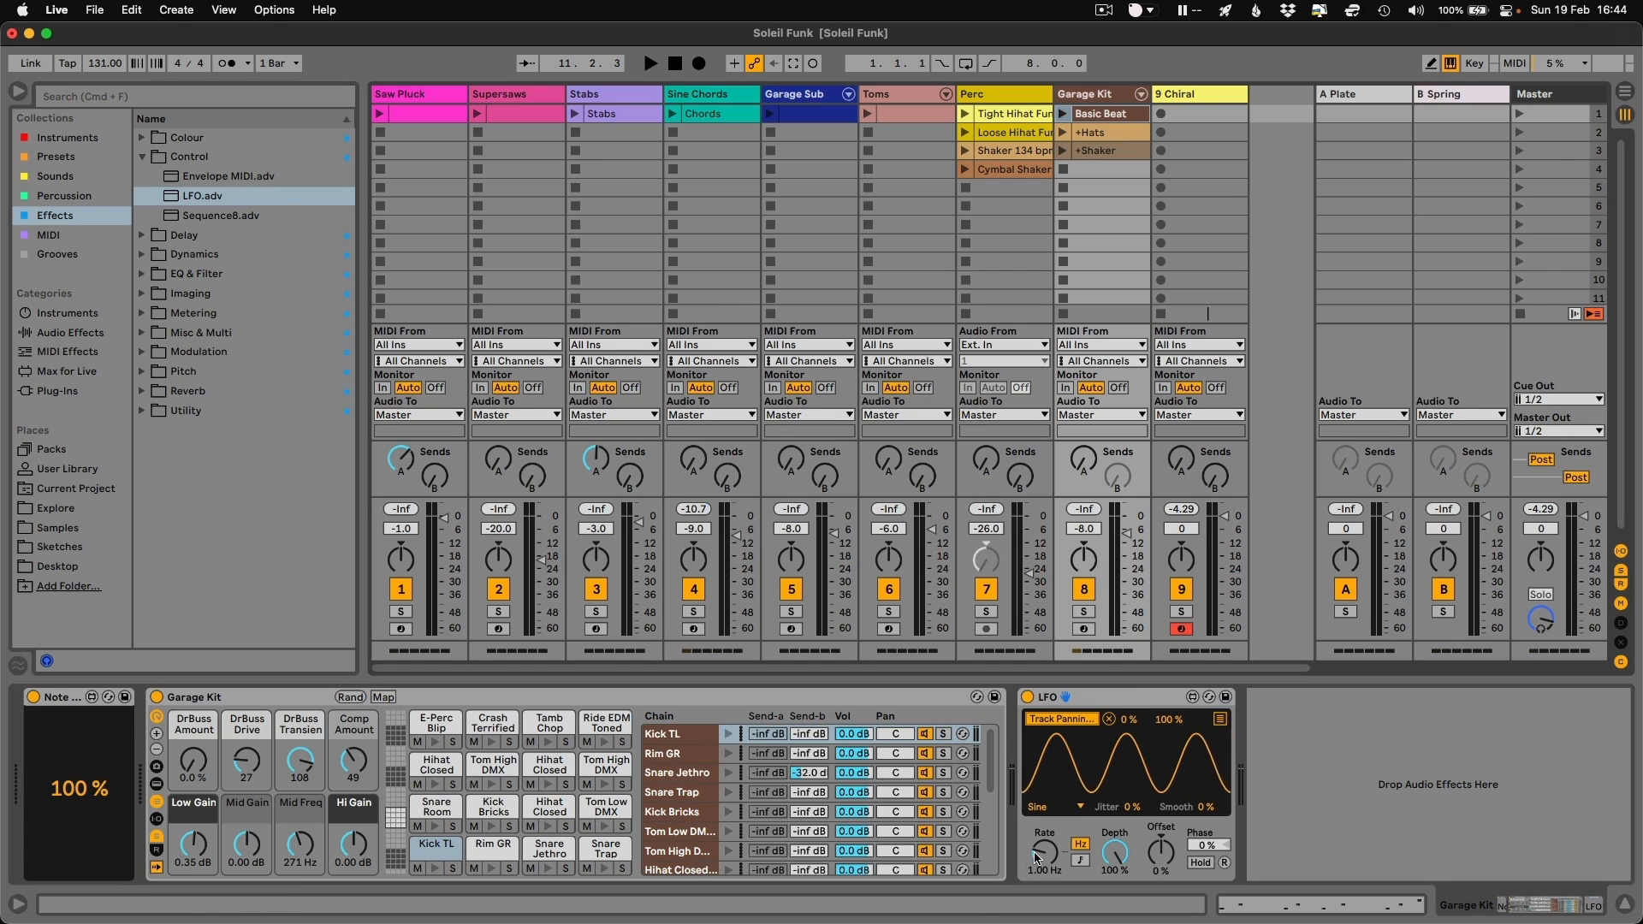
pyautogui.moveTo(1035, 856); pyautogui.dragTo(1036, 873)
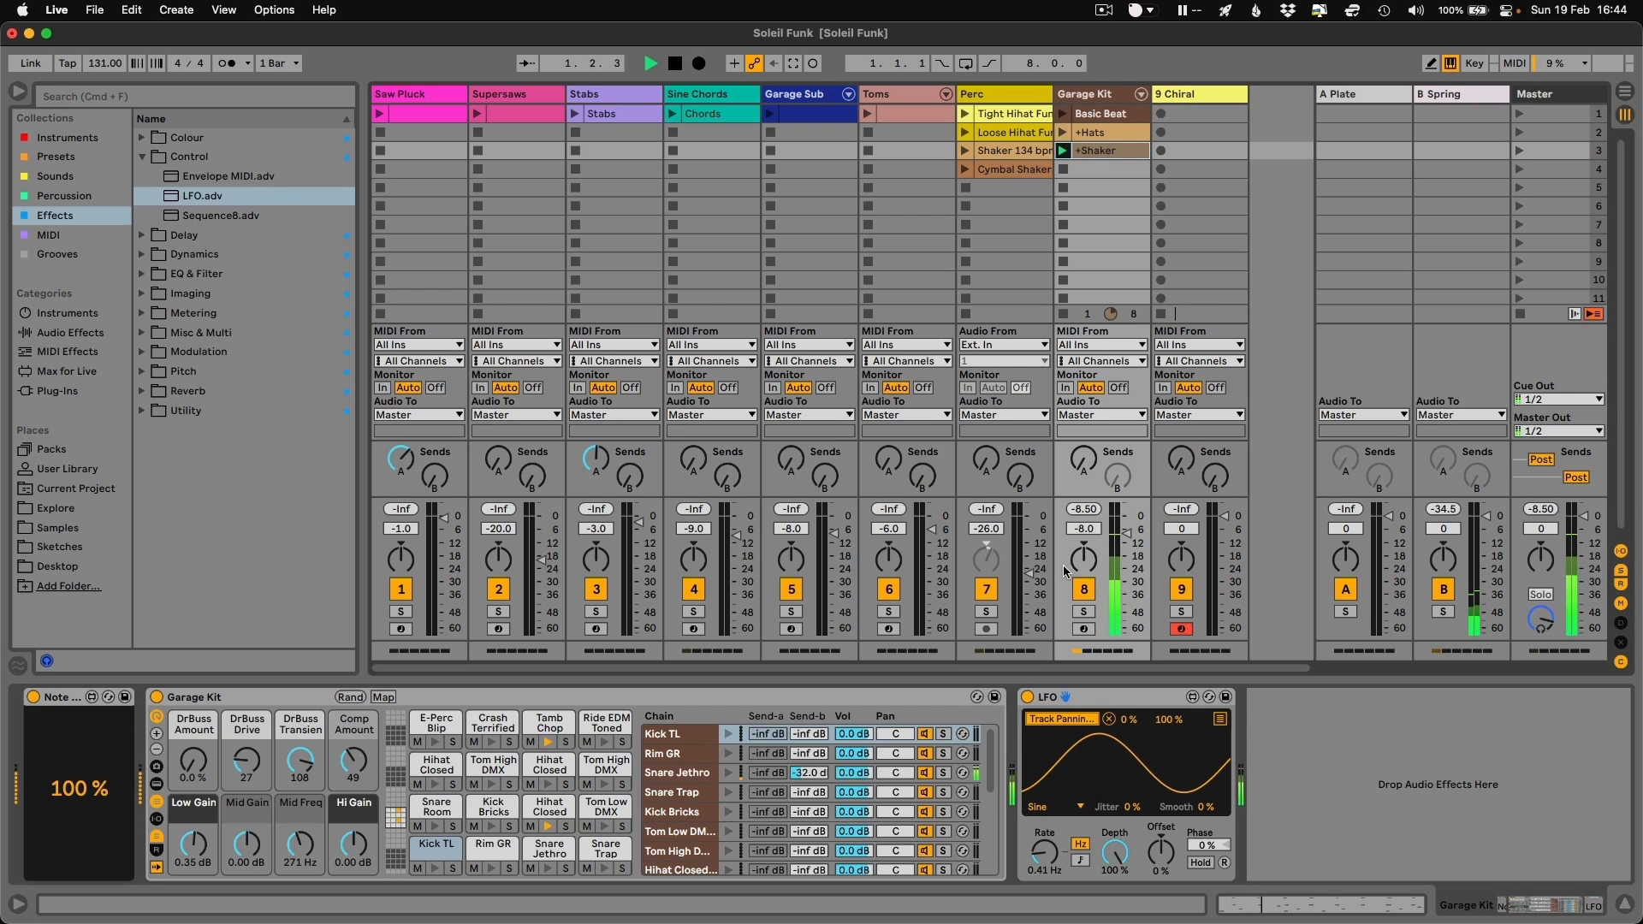
# - Map the LFO to the Garage Kit's DrBuss Amount macro, set its rate to 2.80 Hz, and clear the mapping
pyautogui.click(1083, 721)
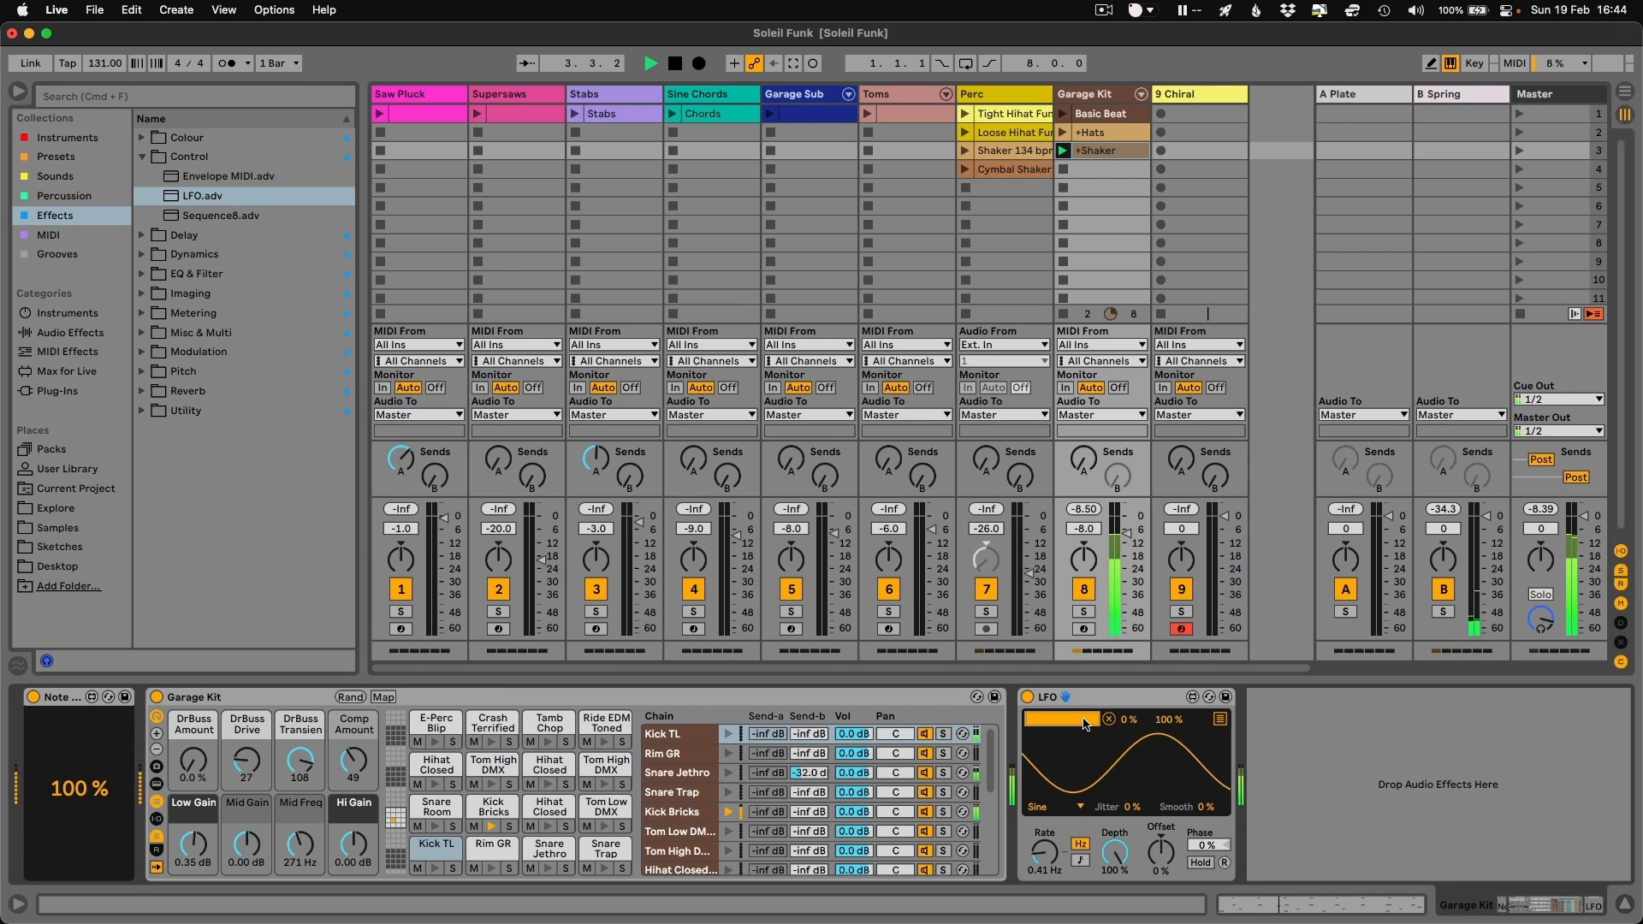
pyautogui.click(195, 759)
pyautogui.moveTo(1037, 849); pyautogui.dragTo(1037, 812)
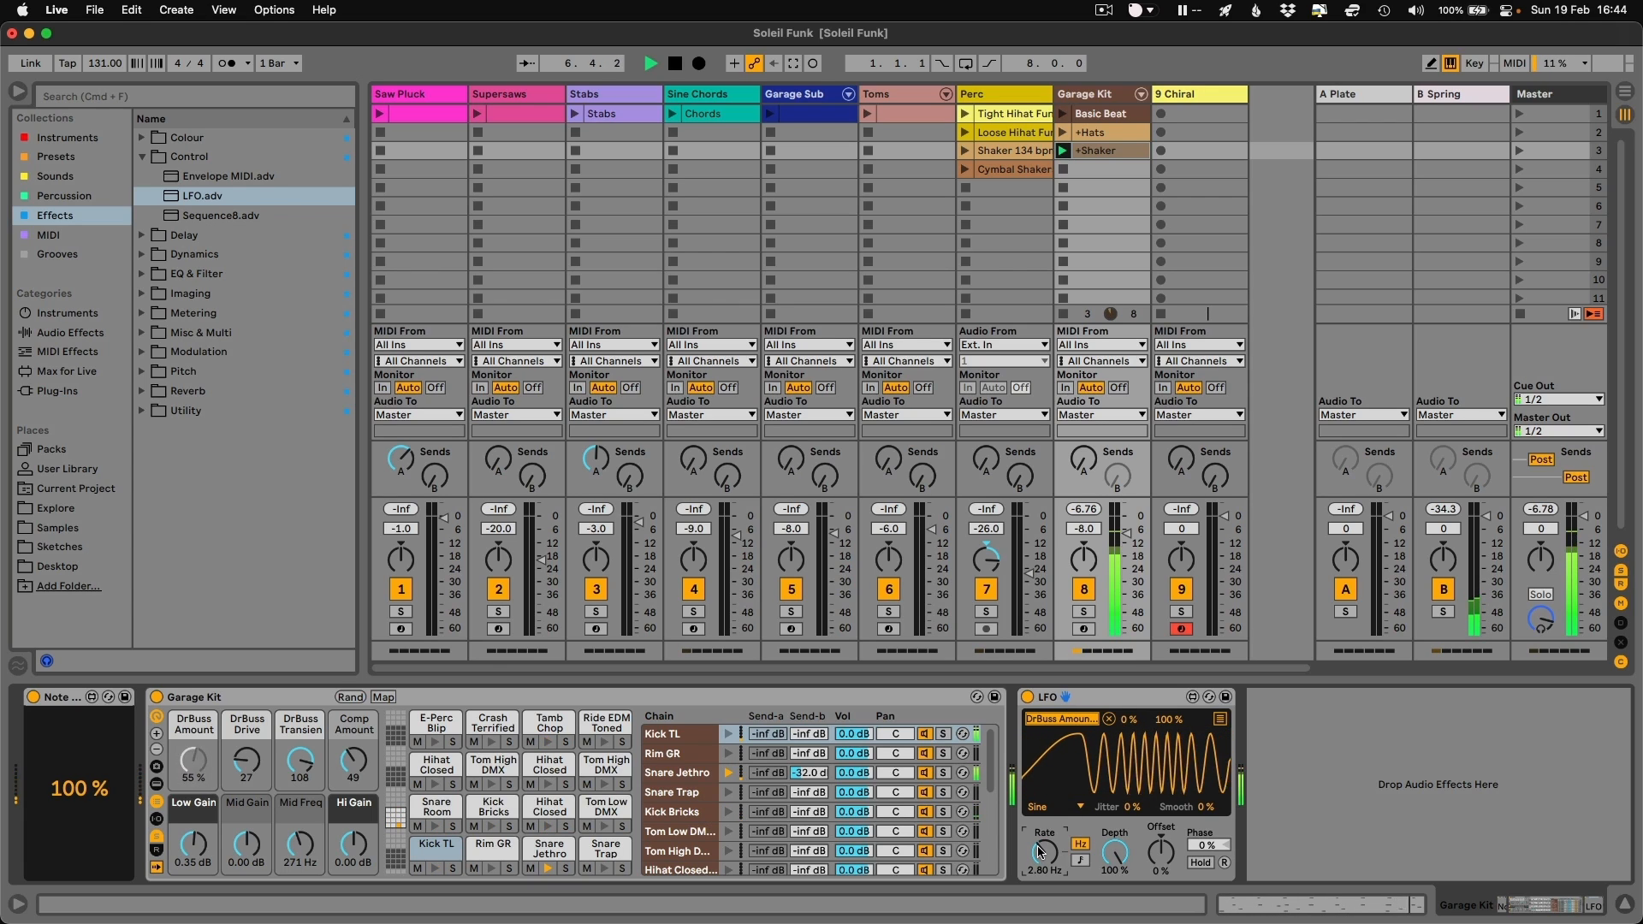
pyautogui.click(1108, 718)
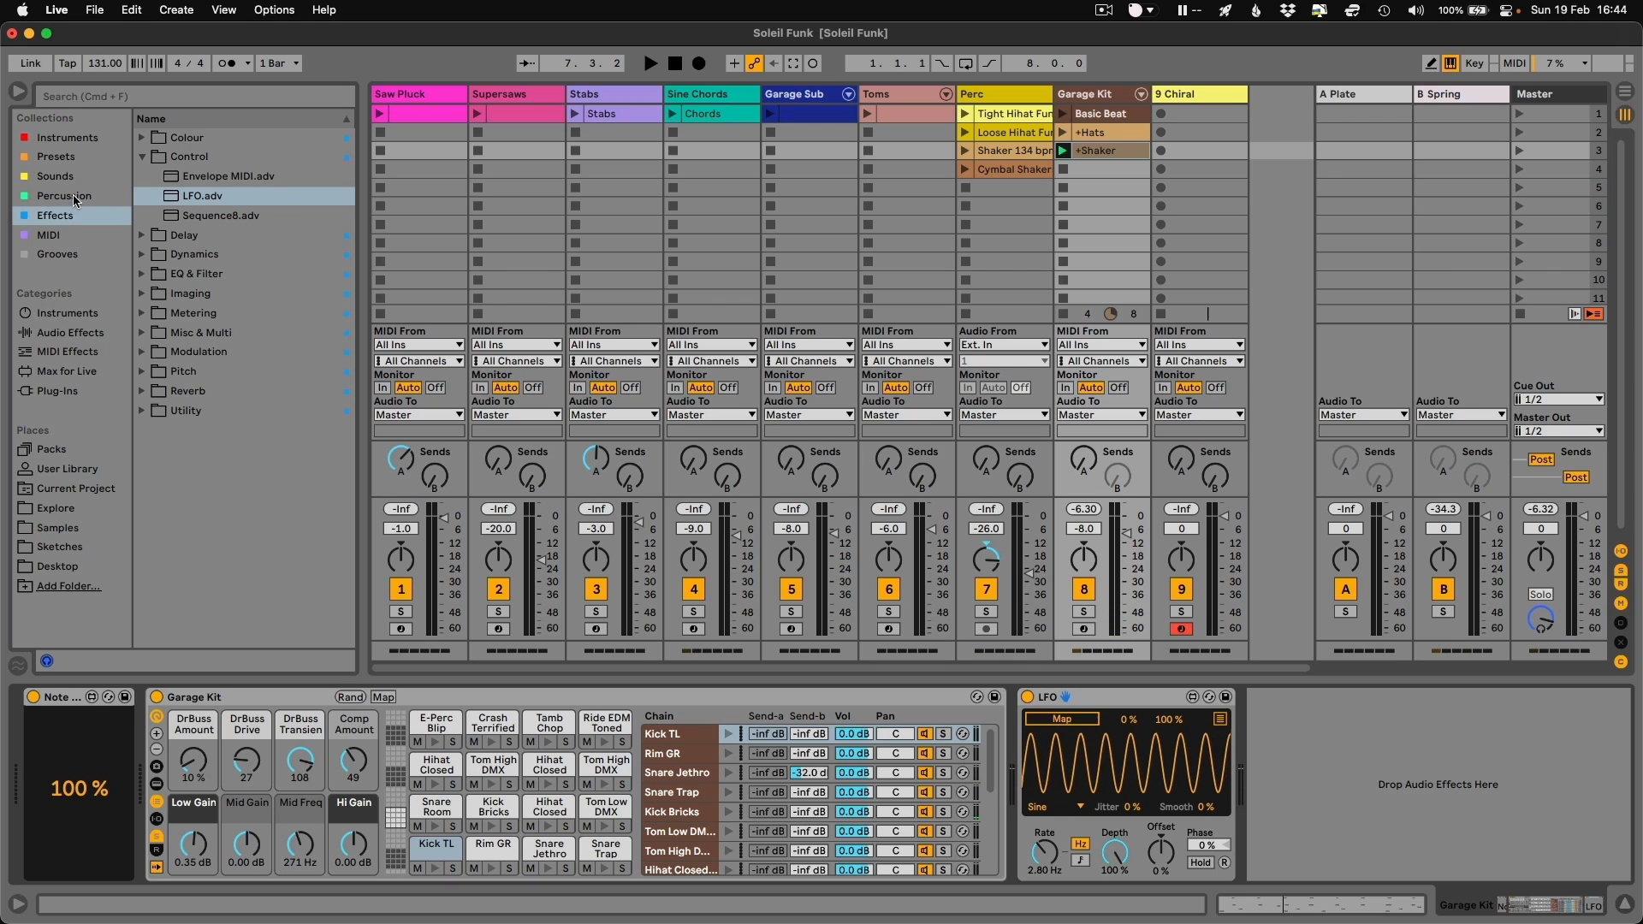
# - Load Delay.adv from the Effects collection's Delay folder onto the Garage Kit track, just before the LFO
pyautogui.click(142, 157)
pyautogui.click(143, 178)
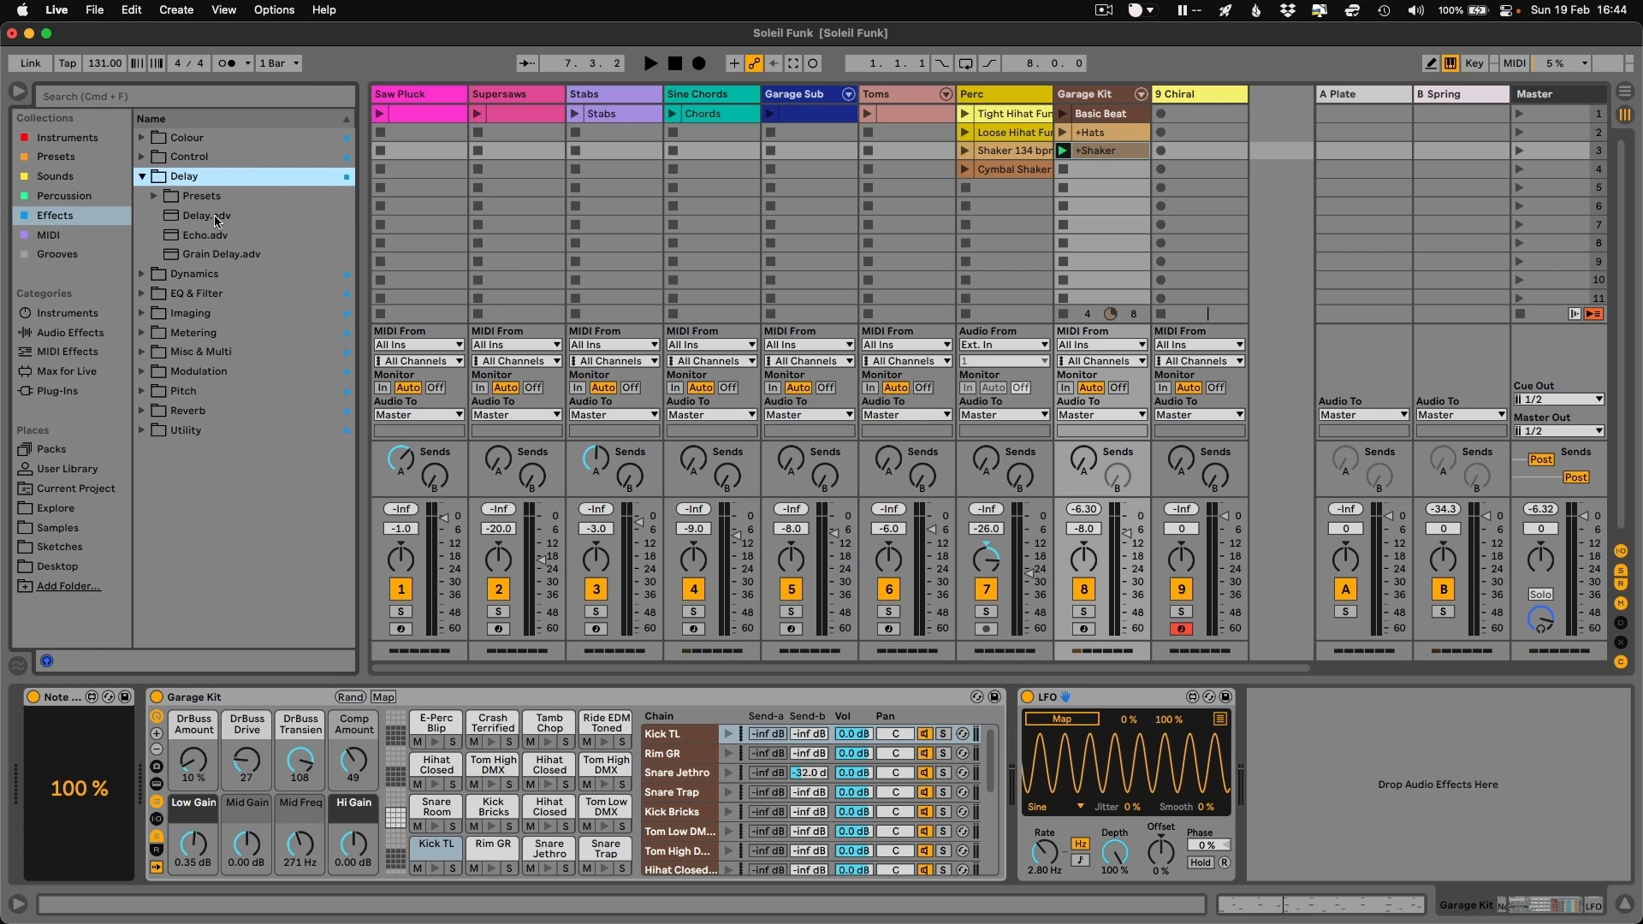
pyautogui.click(215, 219)
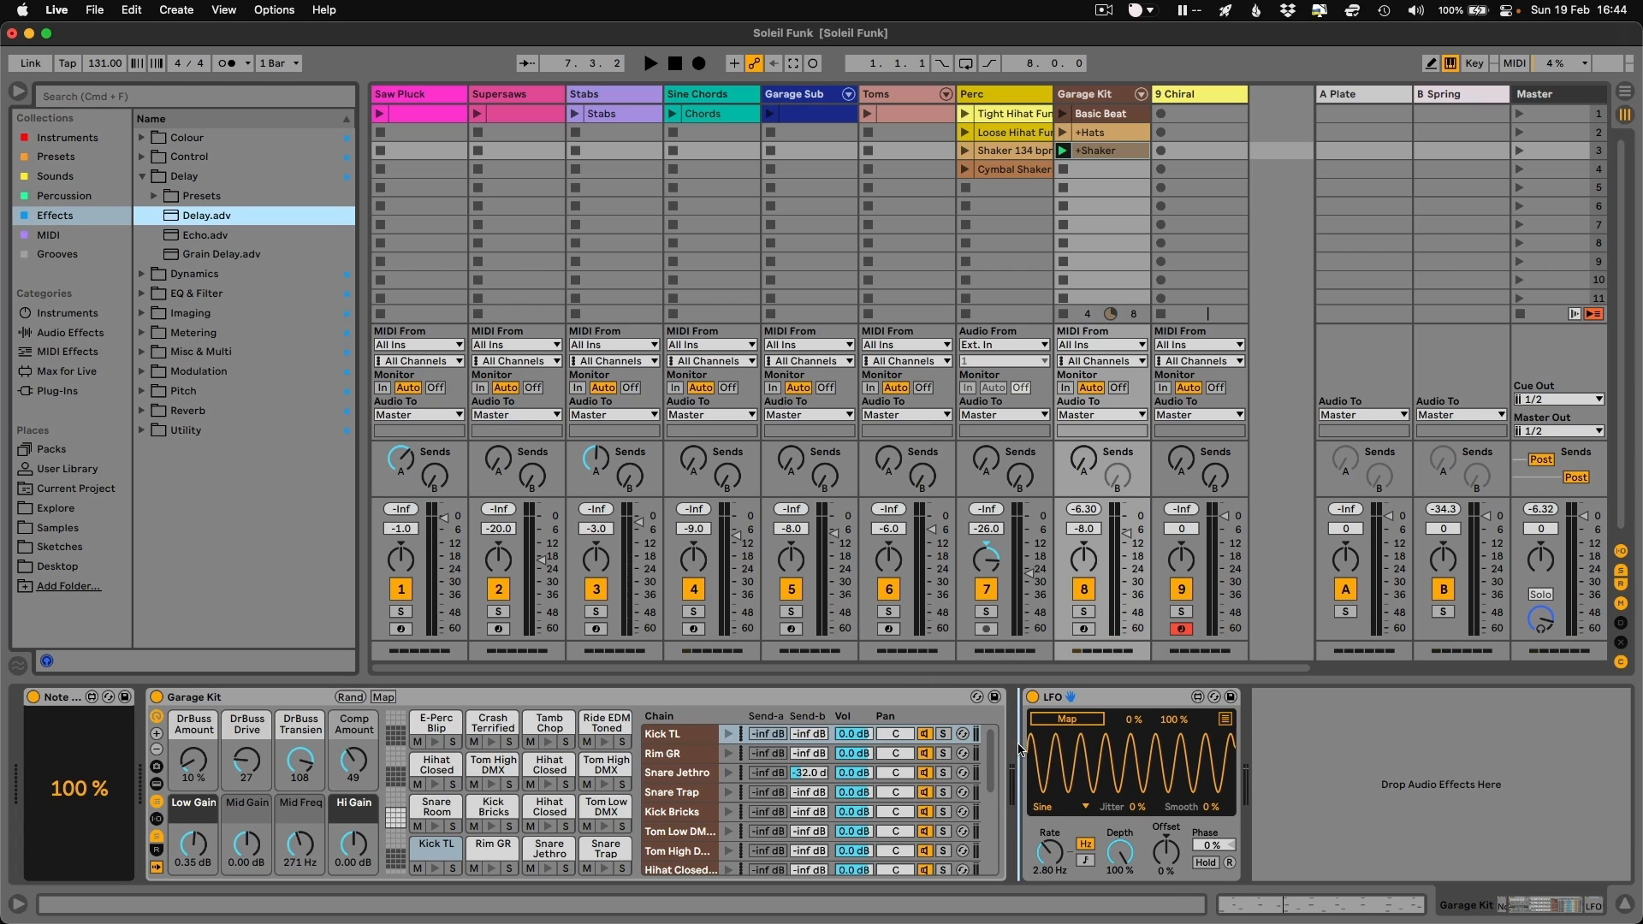
pyautogui.moveTo(1019, 749); pyautogui.dragTo(1020, 750)
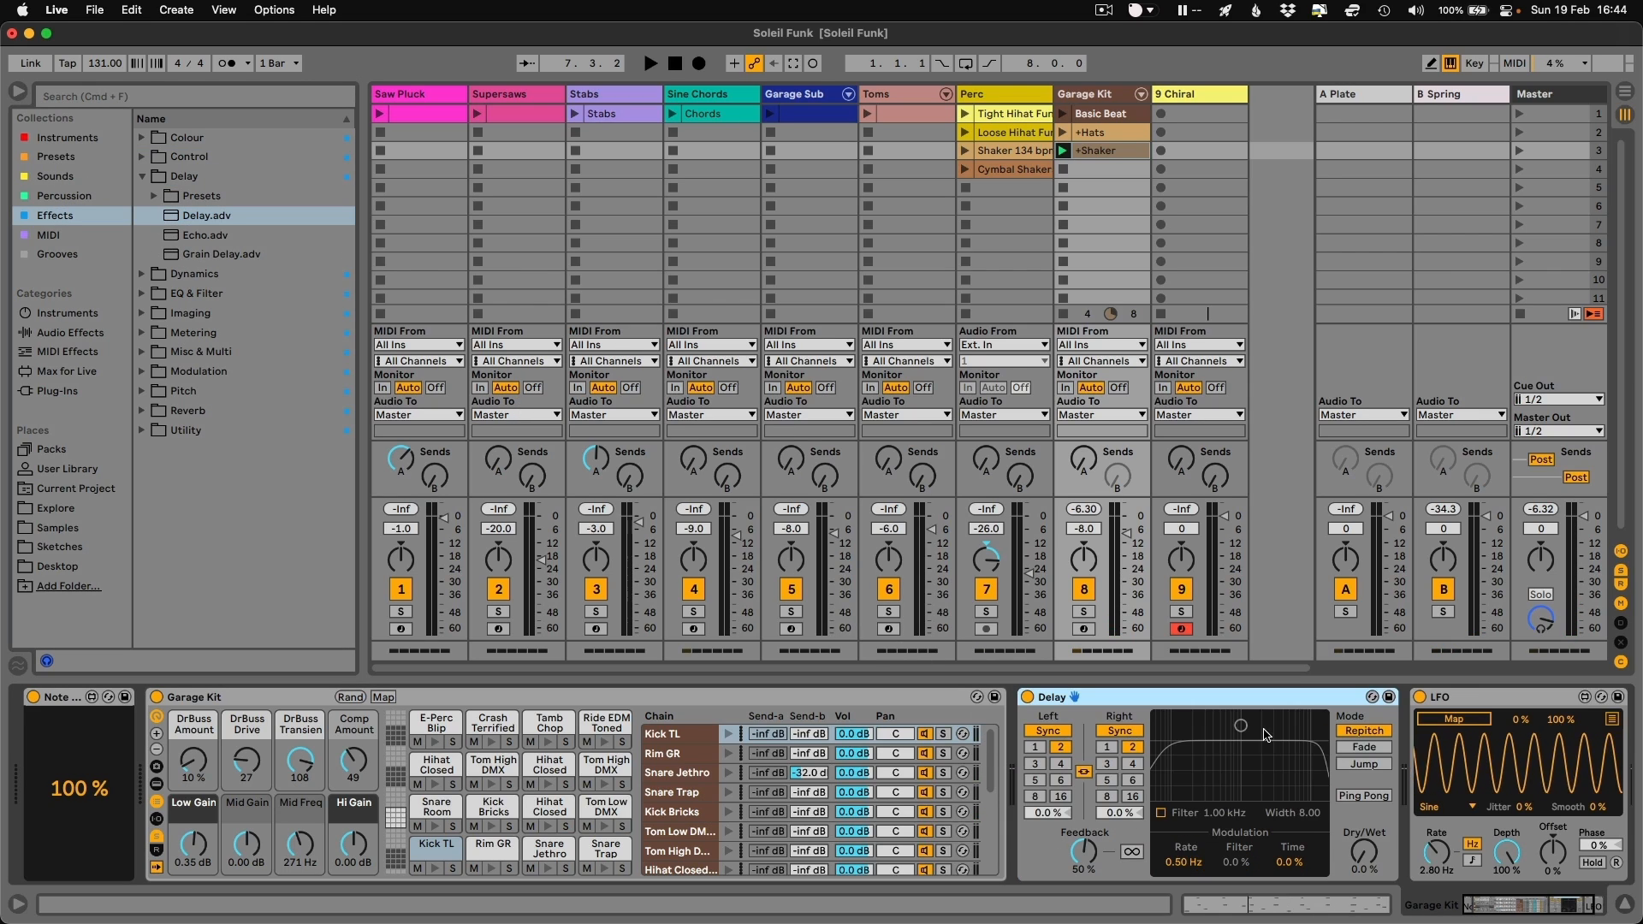
# - Switch the left and right channels of the Delay from Sync to Time mode
pyautogui.click(1083, 773)
pyautogui.click(1048, 730)
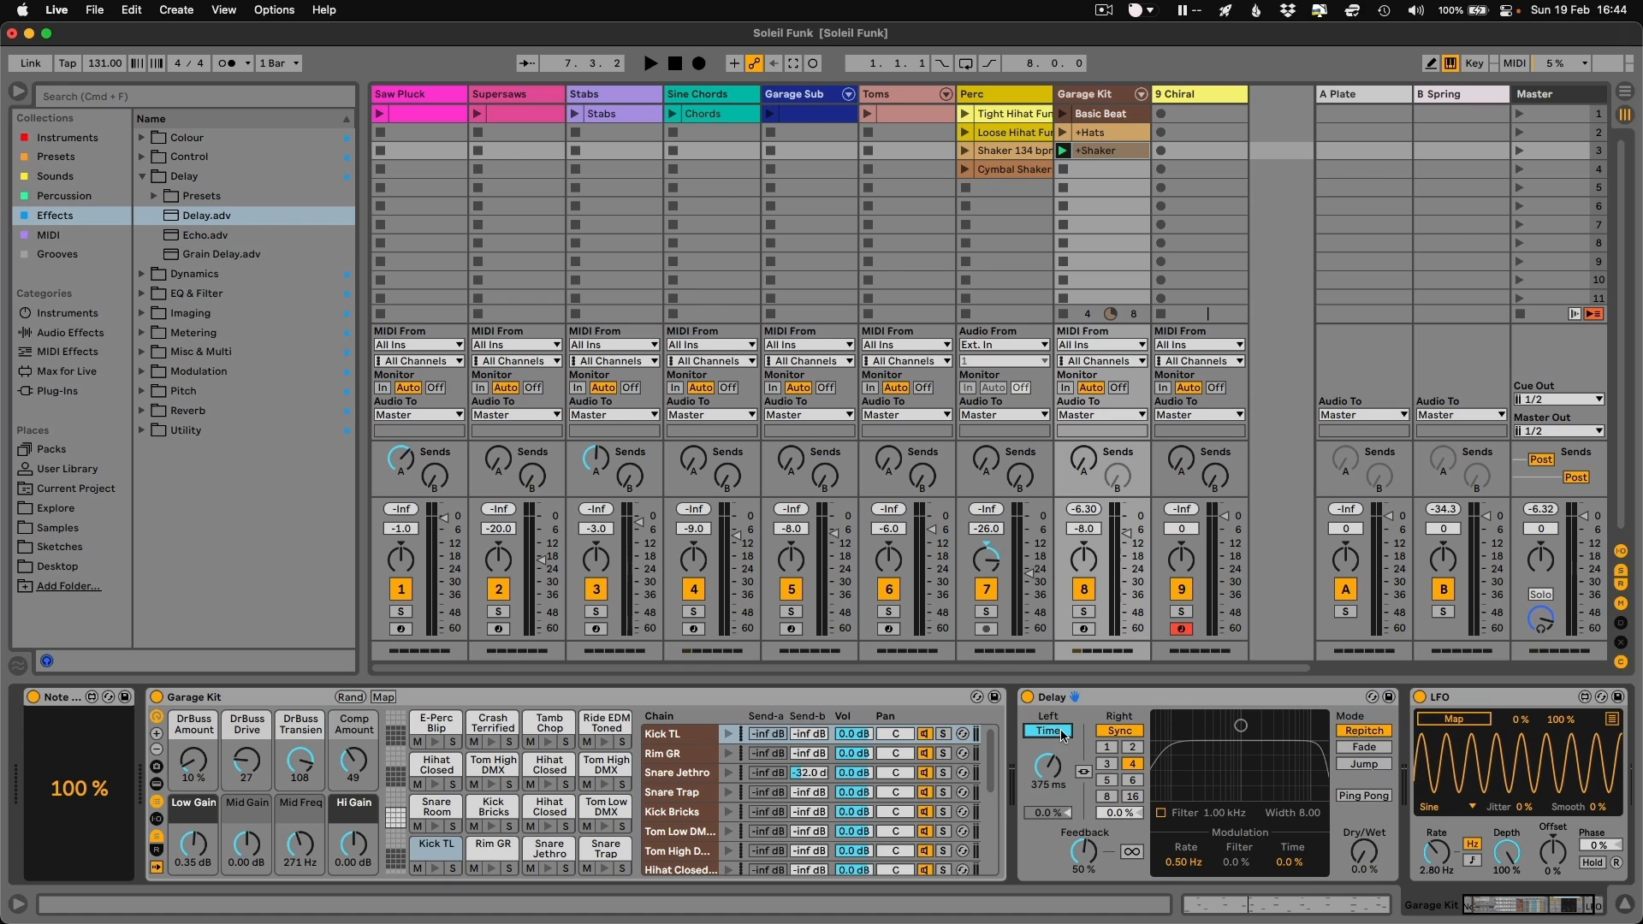
pyautogui.click(1120, 731)
pyautogui.click(1126, 768)
# - Play the beat with the LFO mapped to the delay's left time, setting Dry/Wet to 56% and the LFO rate to 1.27 Hz
pyautogui.press('space')
pyautogui.moveTo(1363, 852); pyautogui.dragTo(1363, 785)
pyautogui.moveTo(1436, 851)
pyautogui.mouseDown()
pyautogui.moveTo(1435, 899)
pyautogui.moveTo(1438, 832)
pyautogui.moveTo(1438, 847)
pyautogui.mouseUp()
pyautogui.press('space')
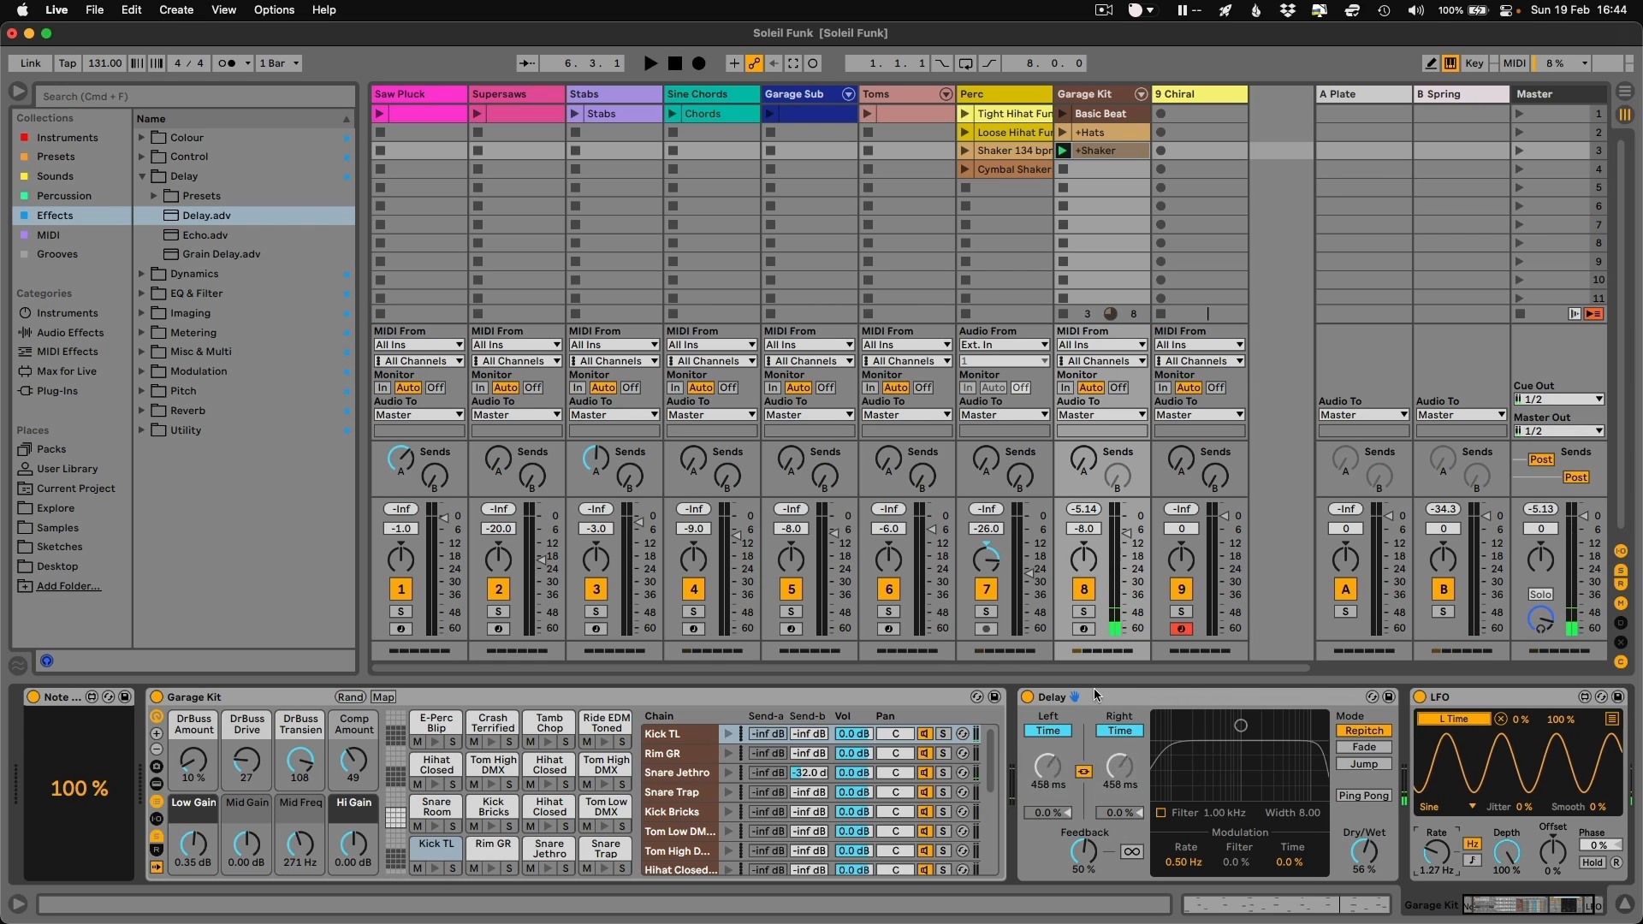
# - Delete the Delay from the Garage Kit track and load Sequence8.adv from the Control folder after the LFO
pyautogui.click(1055, 698)
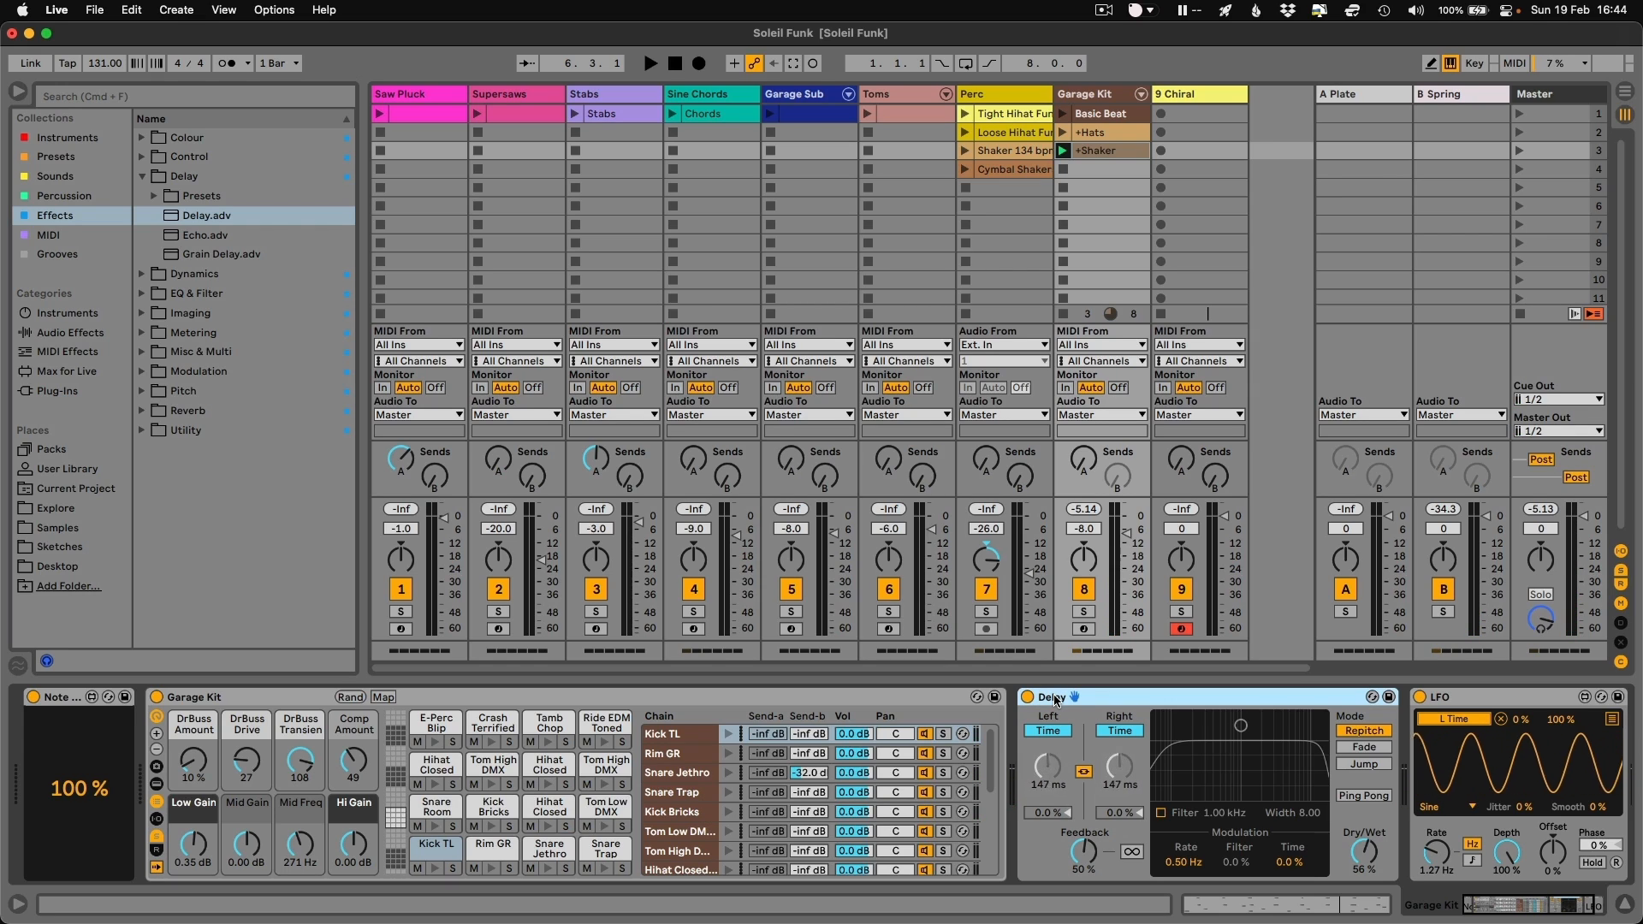
pyautogui.press('Delete')
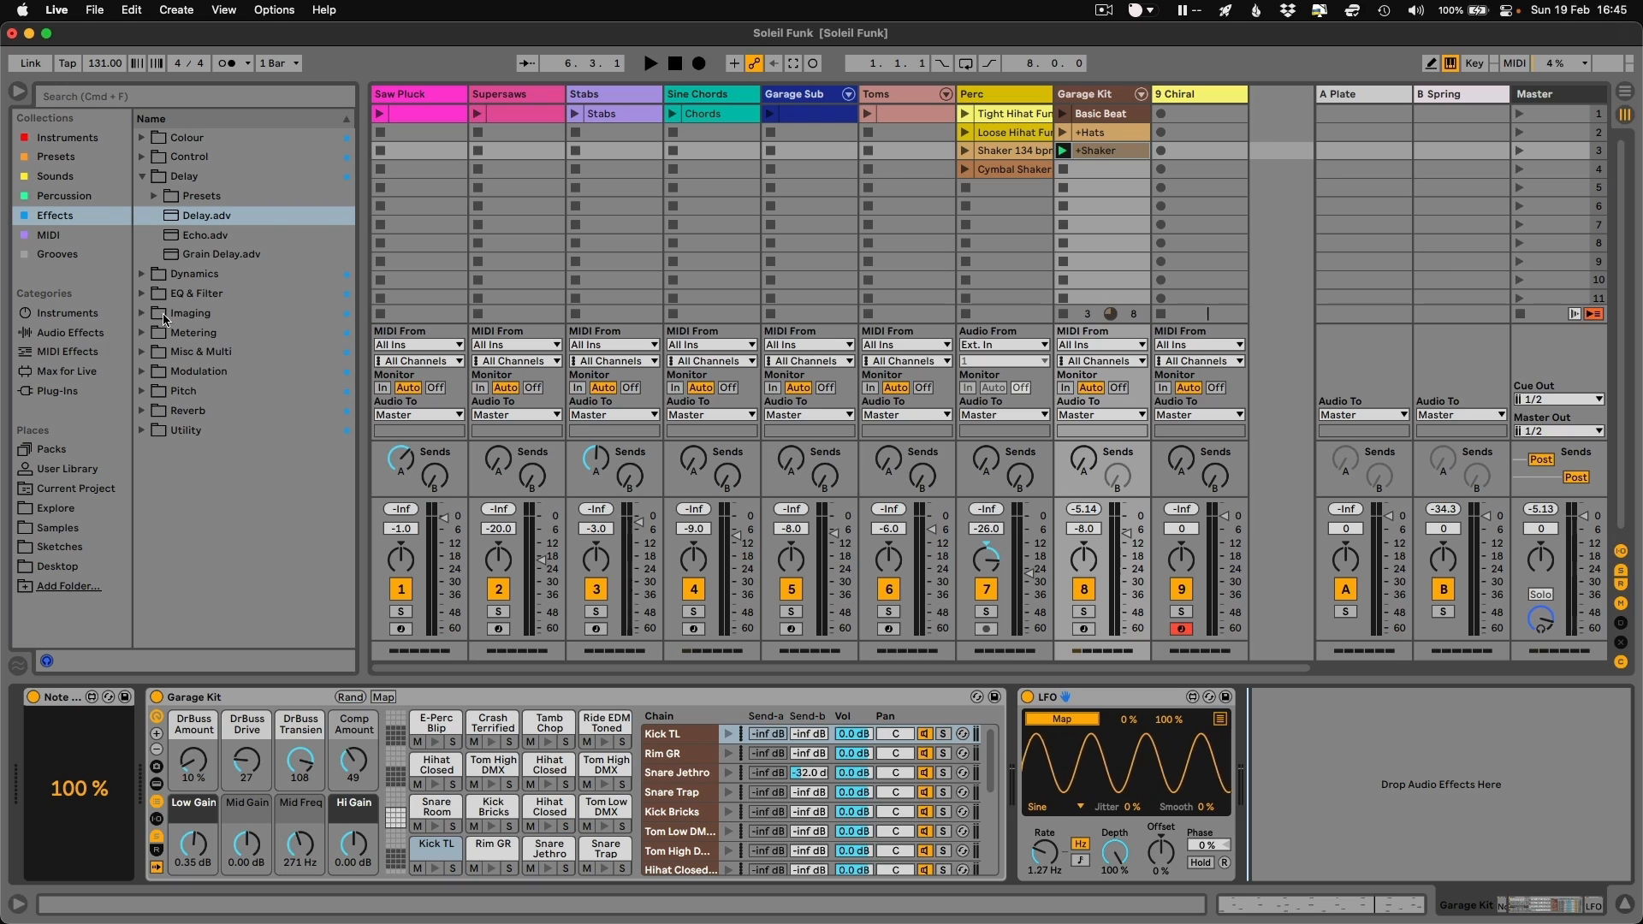
pyautogui.click(184, 156)
pyautogui.moveTo(202, 215)
pyautogui.mouseDown()
pyautogui.moveTo(1113, 554)
pyautogui.moveTo(1336, 785)
pyautogui.moveTo(1307, 791)
pyautogui.moveTo(1533, 746)
pyautogui.moveTo(1553, 784)
pyautogui.mouseUp()
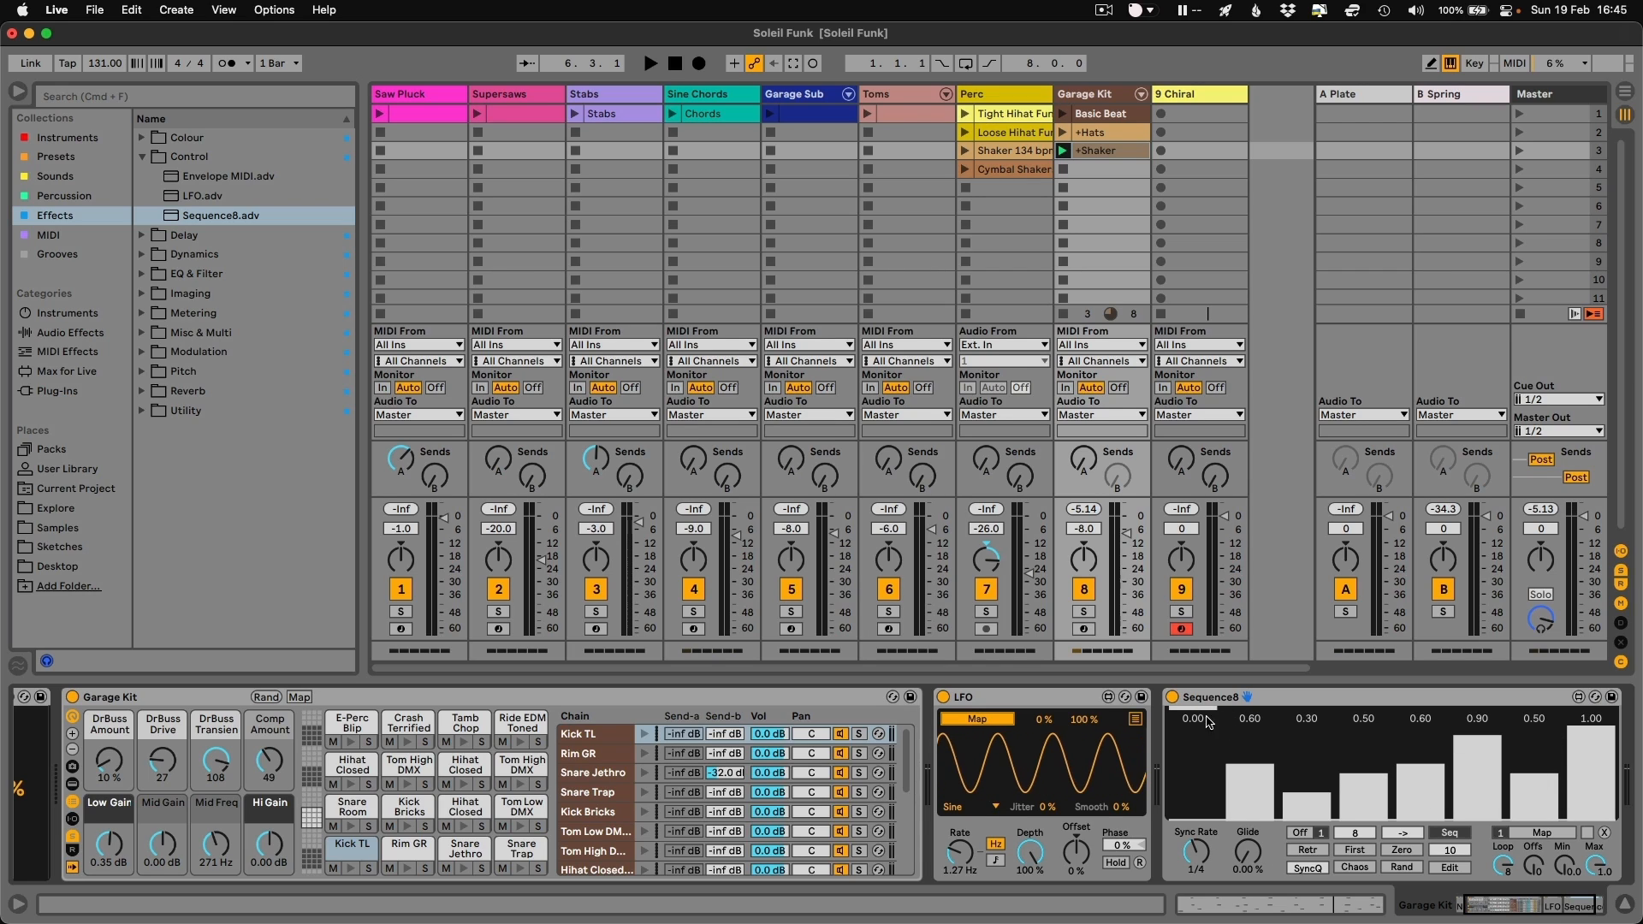
# - Map Sequence8 to the Garage Kit track's volume, setting the first step to 0.20 and the Sync Rate to 1/16 during playback
pyautogui.click(1129, 544)
pyautogui.press('space')
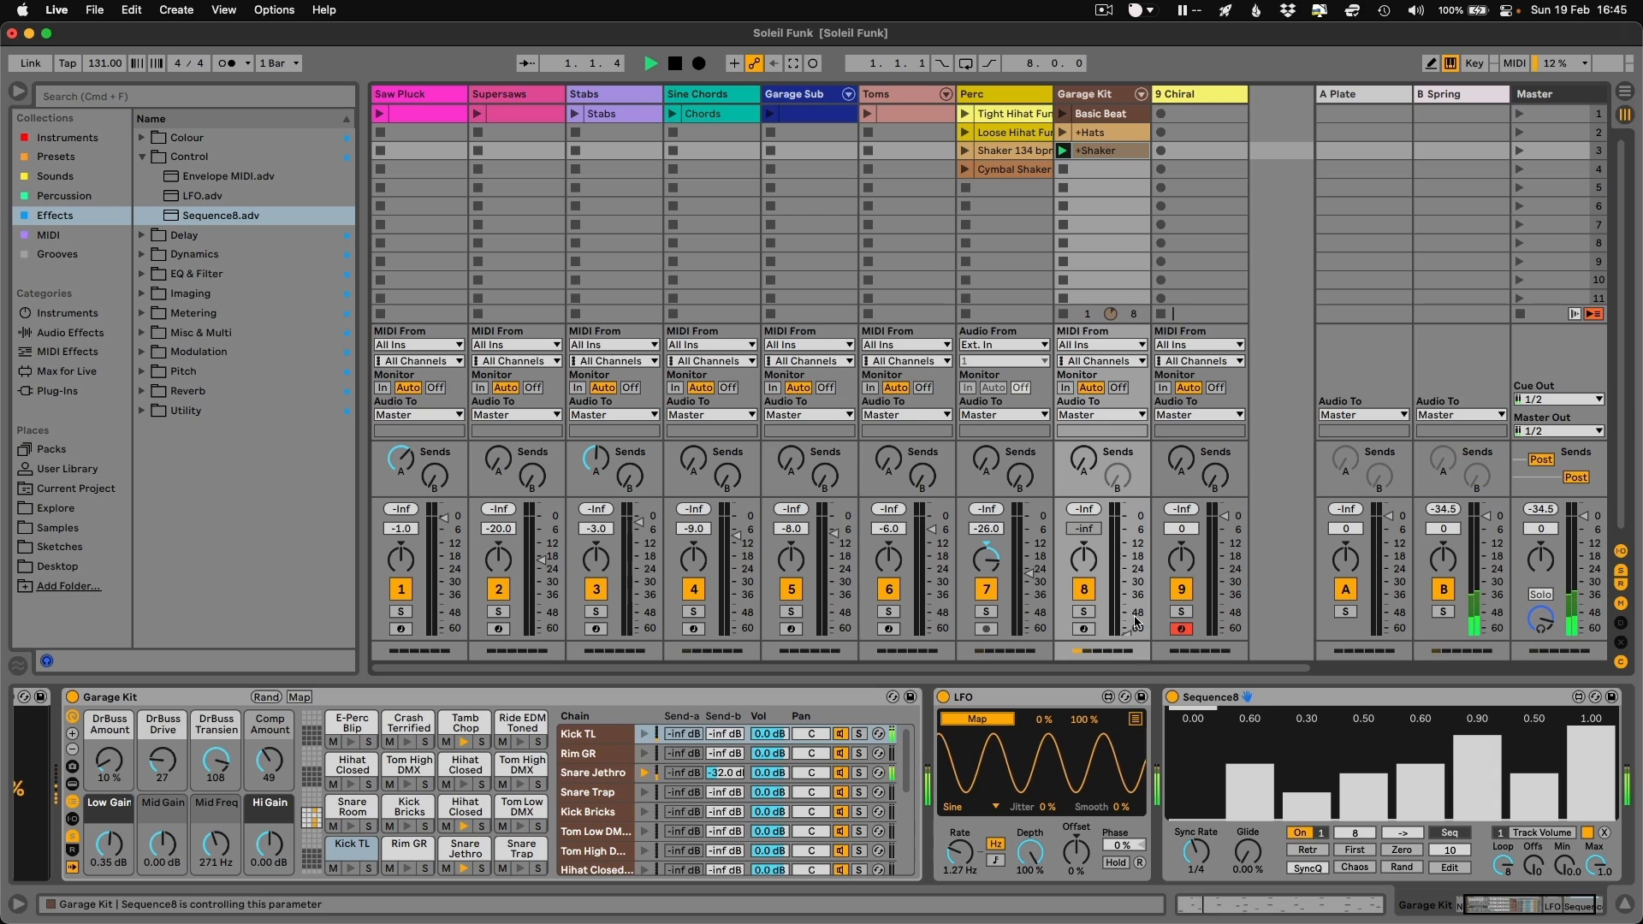
pyautogui.click(1192, 800)
pyautogui.click(1195, 851)
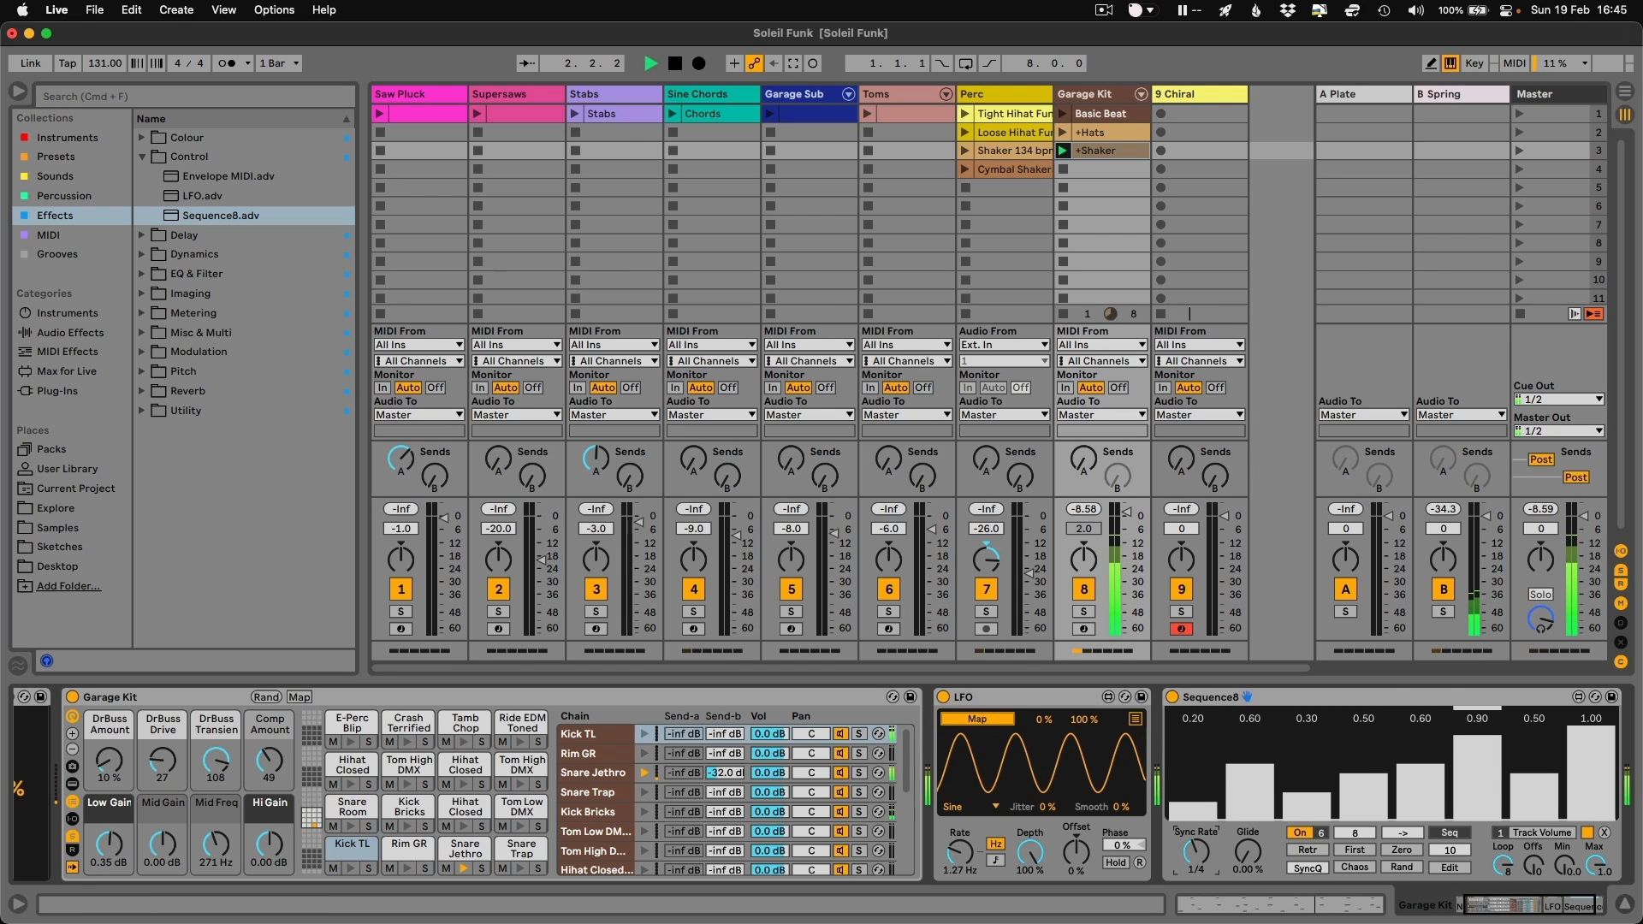
pyautogui.moveTo(1195, 851); pyautogui.dragTo(1195, 817)
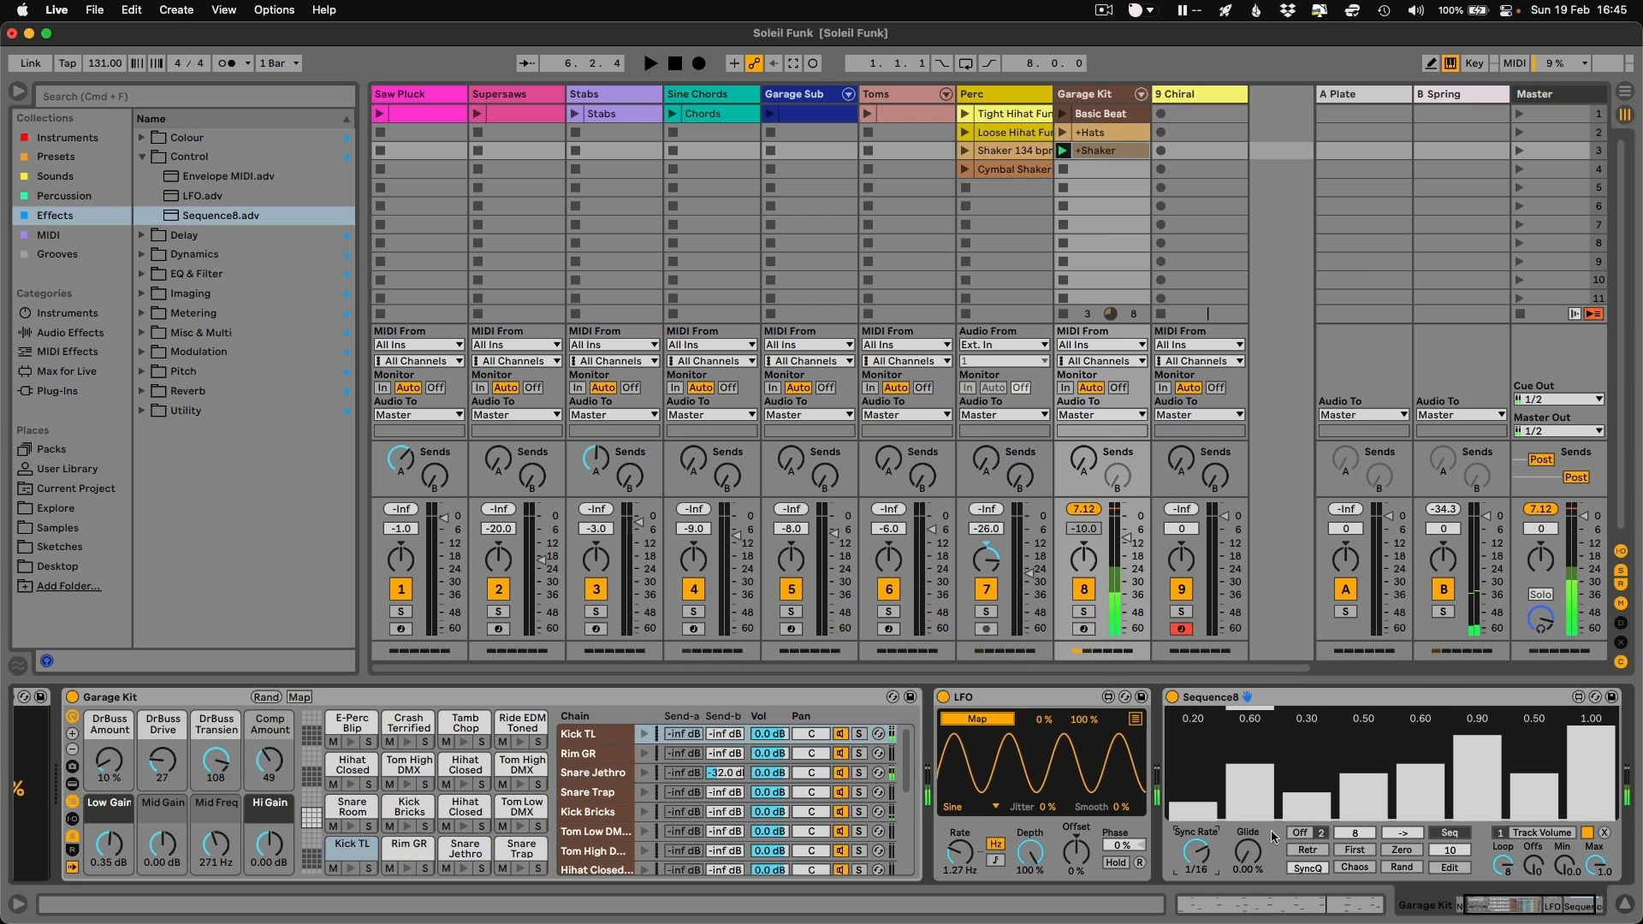
# - Delete the Sequence8 and LFO devices from the Garage Kit track
pyautogui.click(1346, 702)
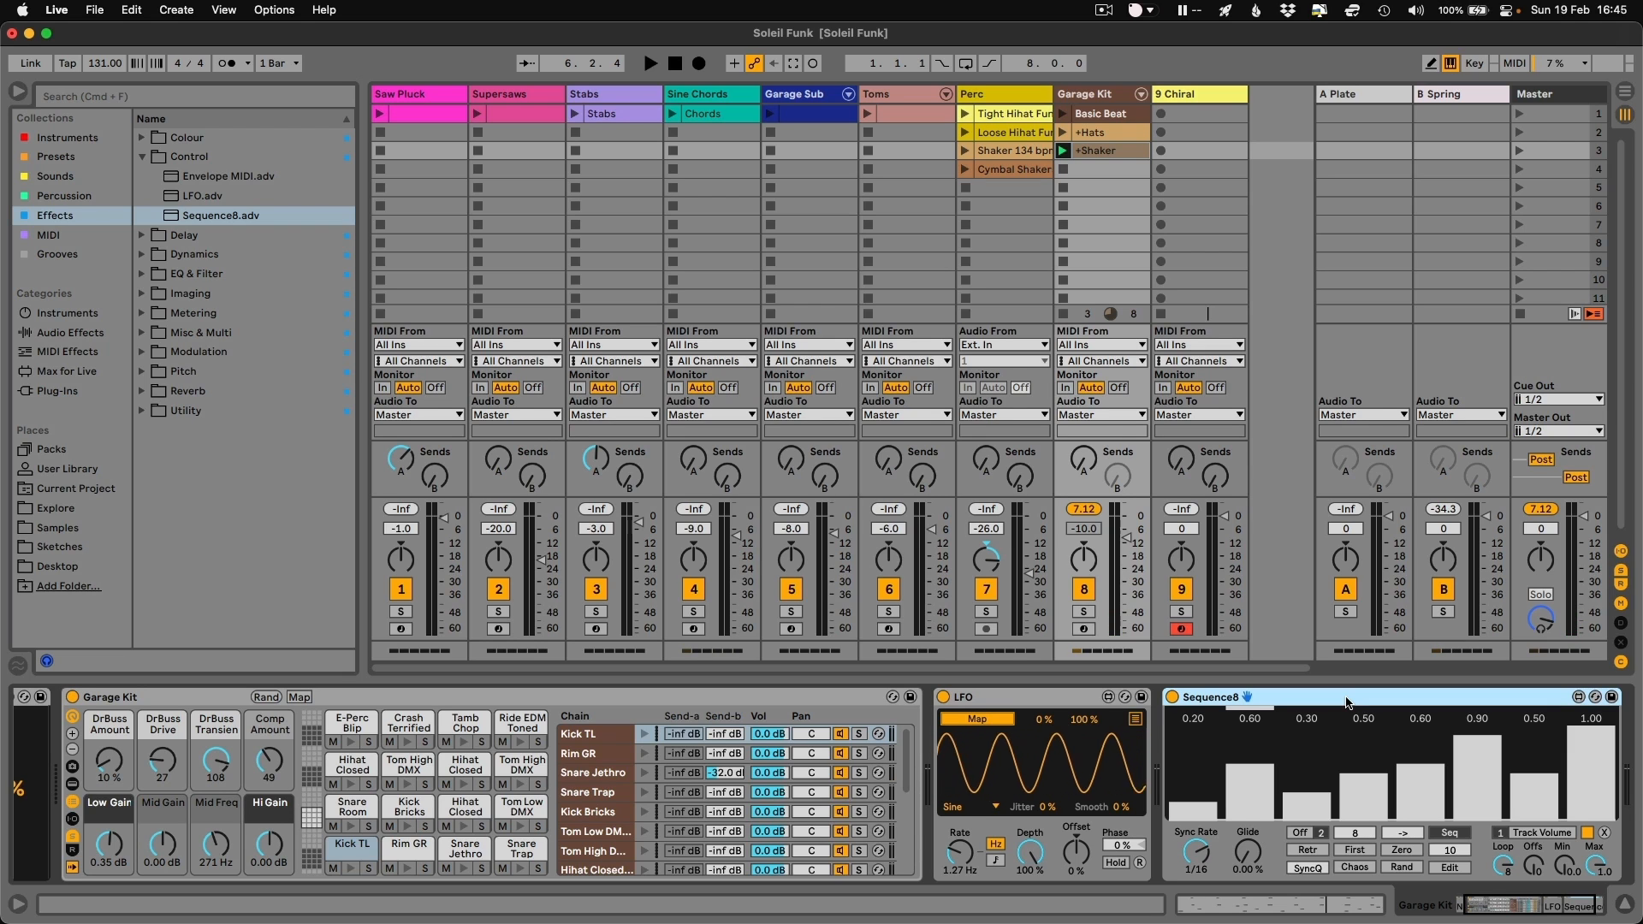
pyautogui.press('Delete')
pyautogui.press('Delete')
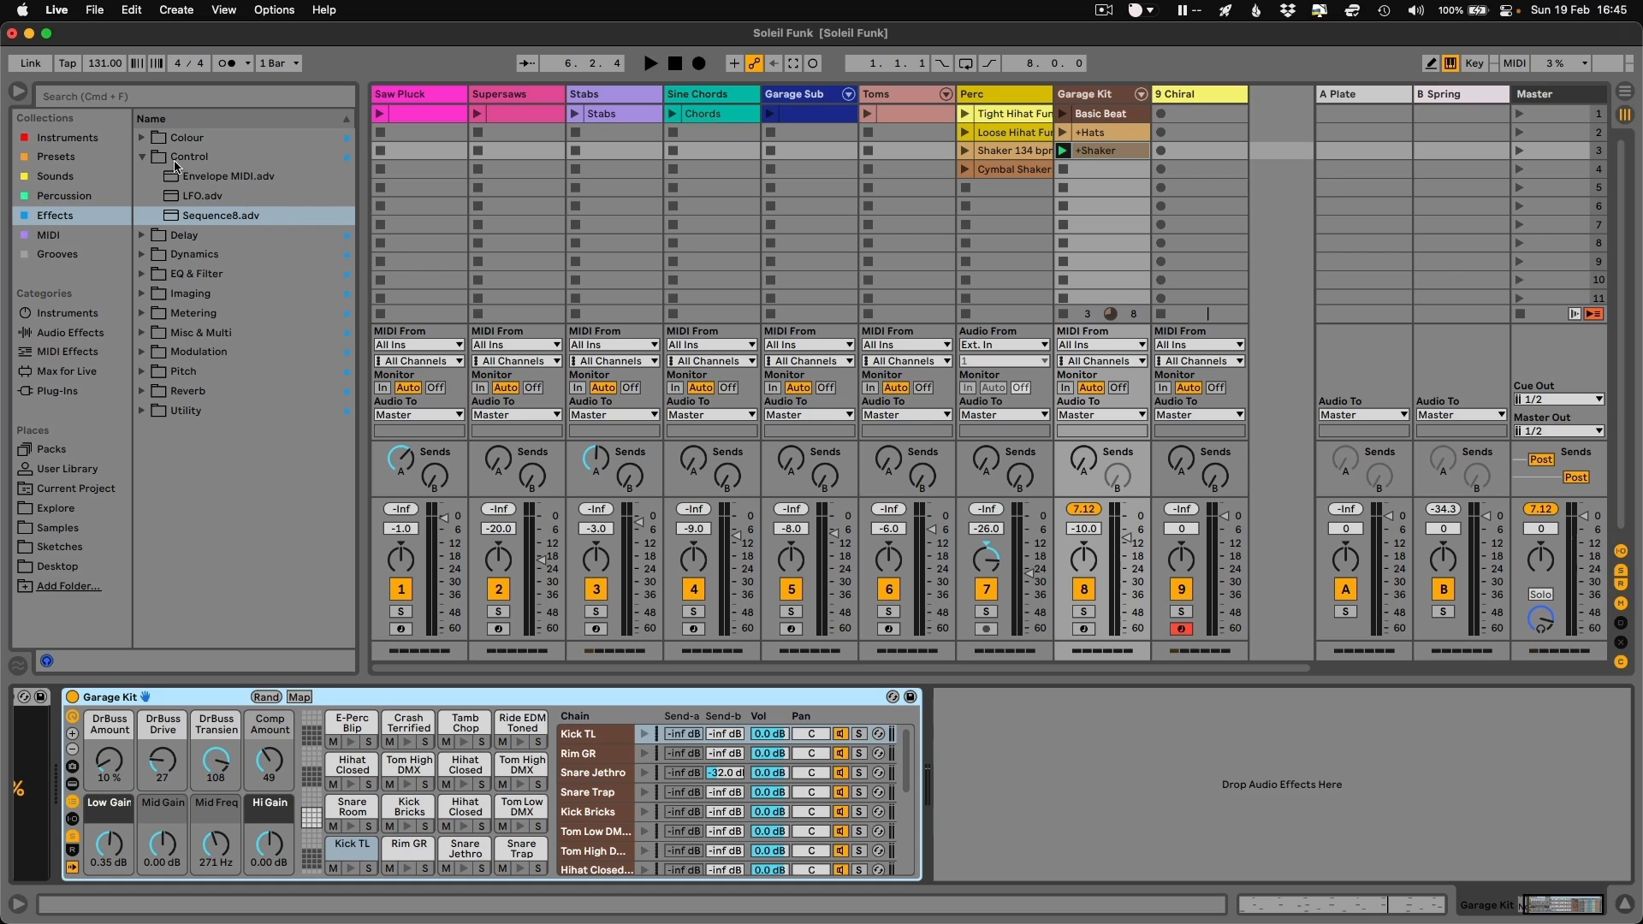
# - Switch to the Arrangement View and load Cartographer.adv from the Utility folder onto a new audio track
pyautogui.click(142, 156)
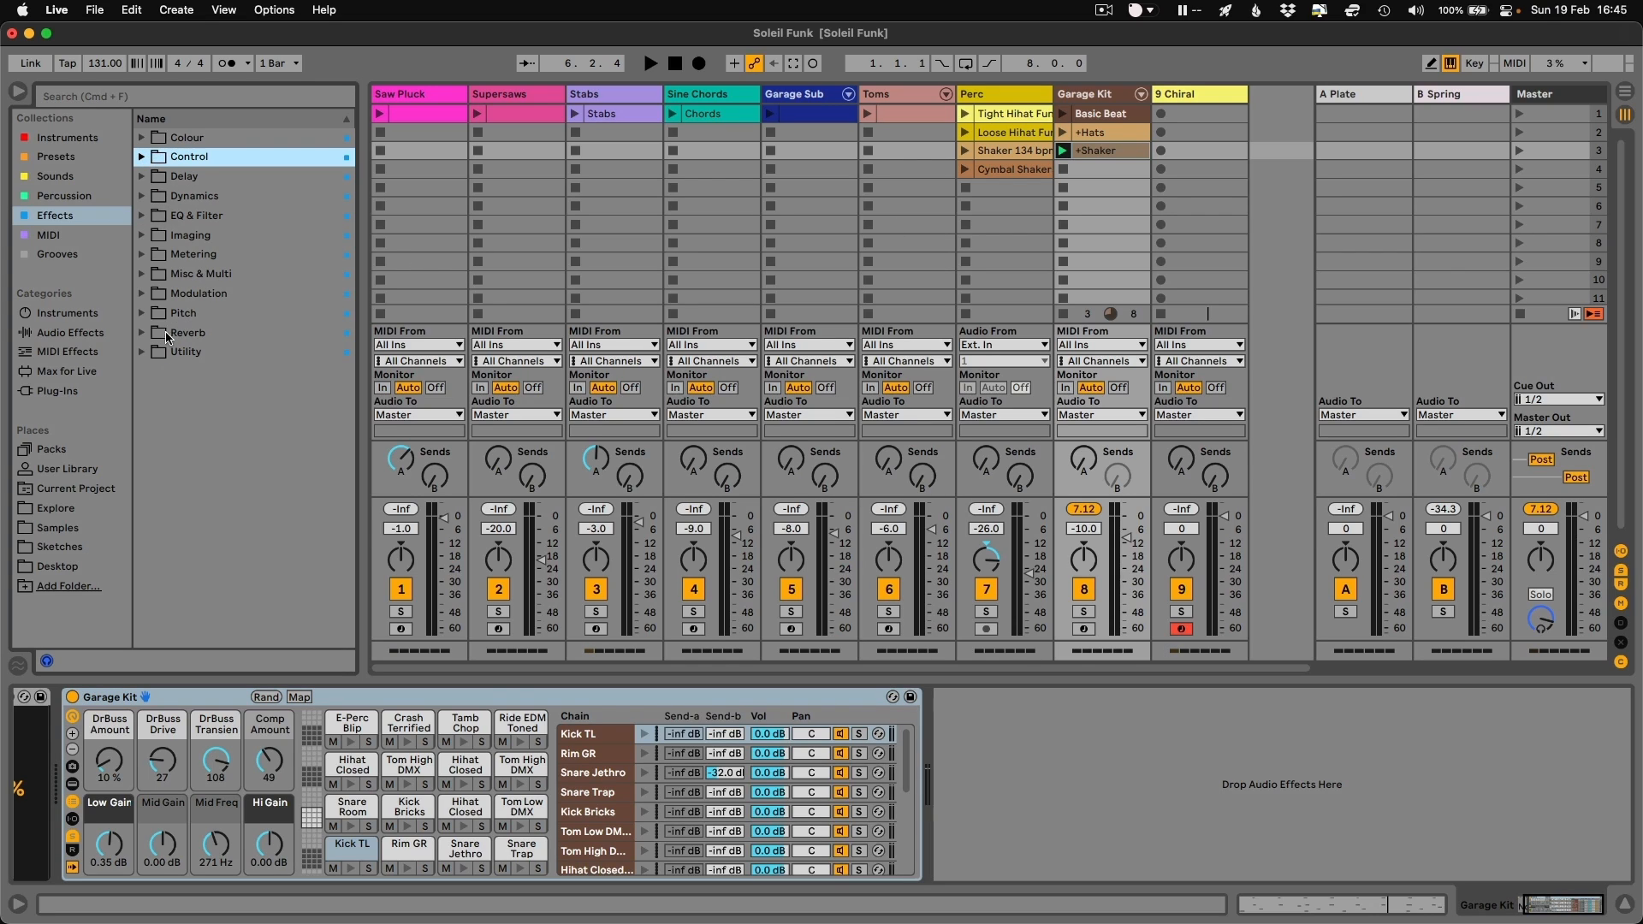
pyautogui.click(142, 352)
pyautogui.press('Tab')
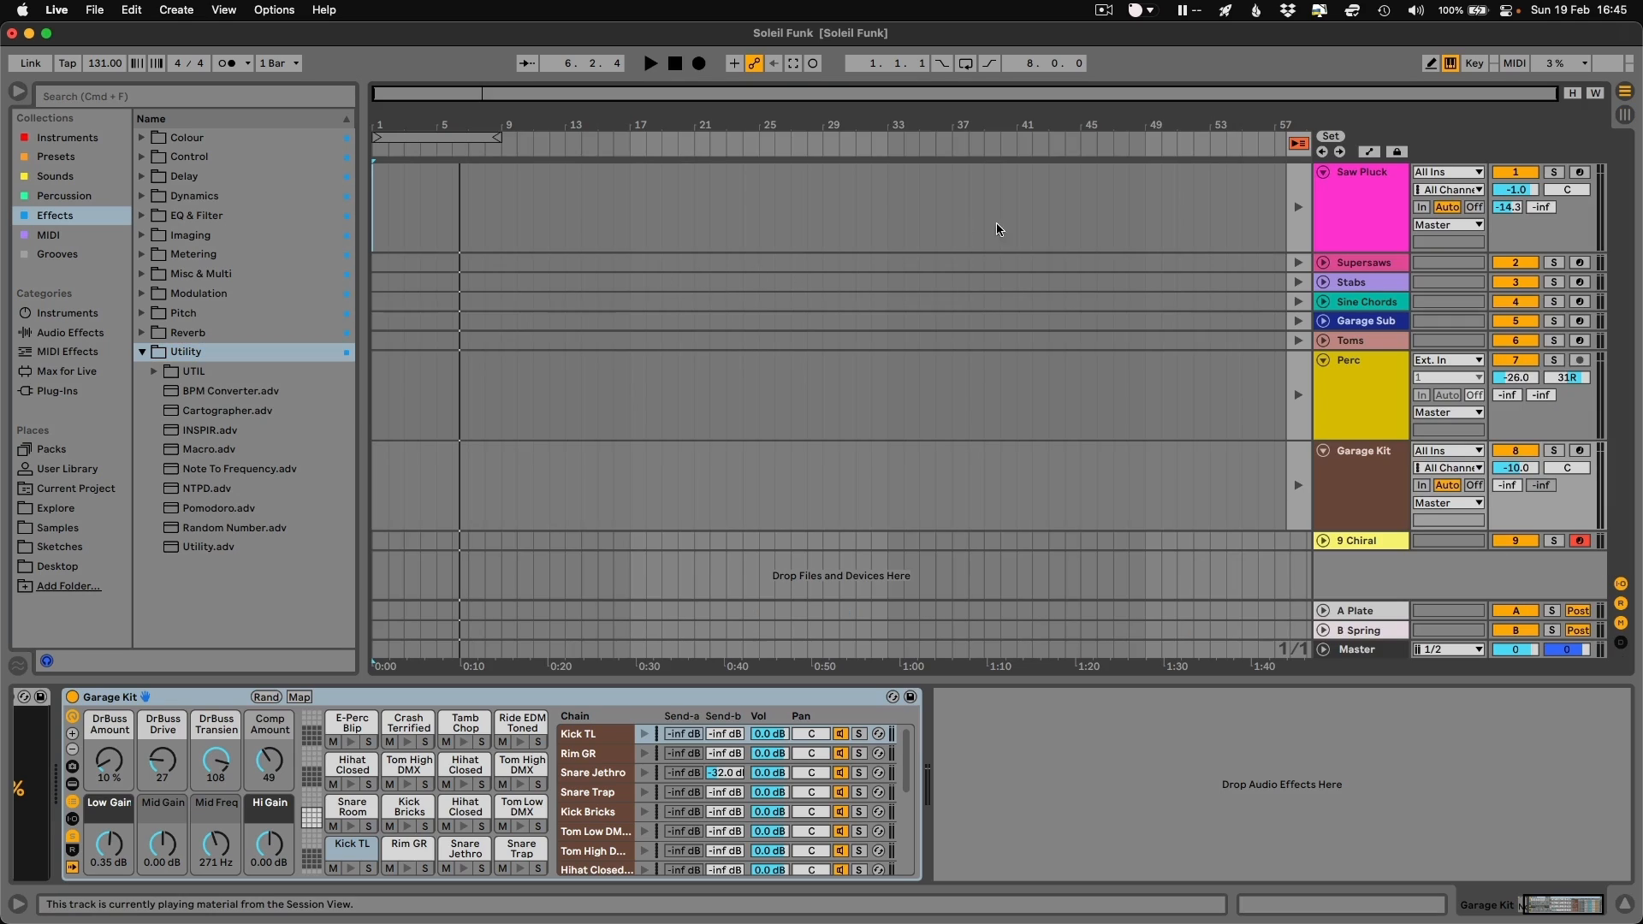
pyautogui.moveTo(227, 414); pyautogui.dragTo(402, 566)
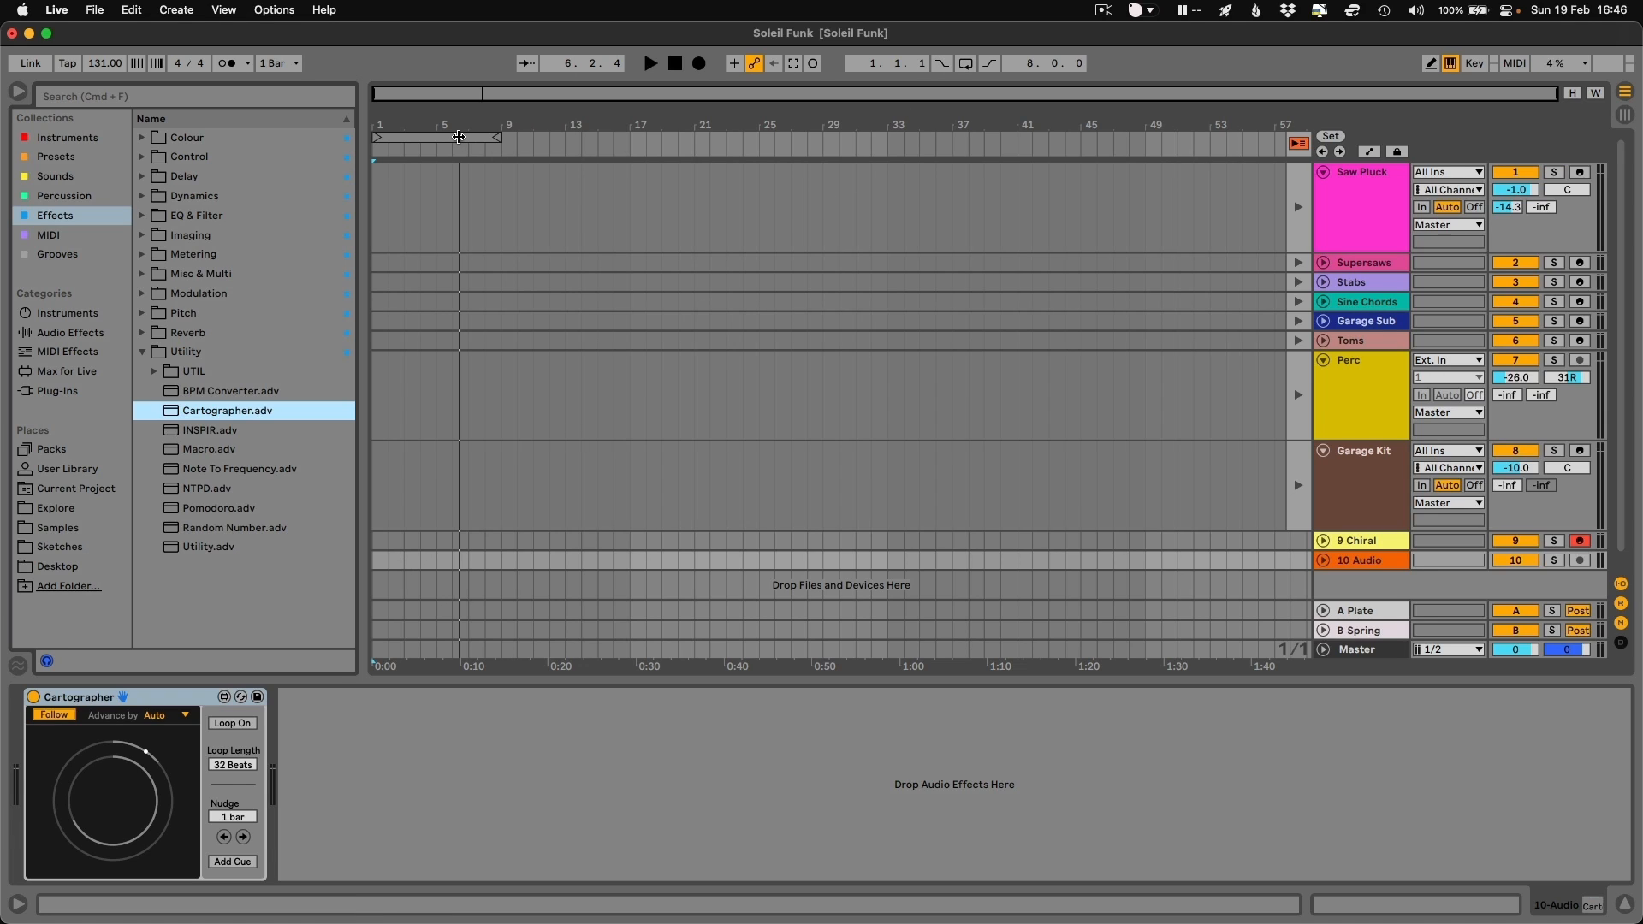
# - Shorten the arrangement loop to four bars starting at bar 1, keeping the Cartographer device selected
pyautogui.click(458, 136)
pyautogui.moveTo(493, 138); pyautogui.dragTo(441, 145)
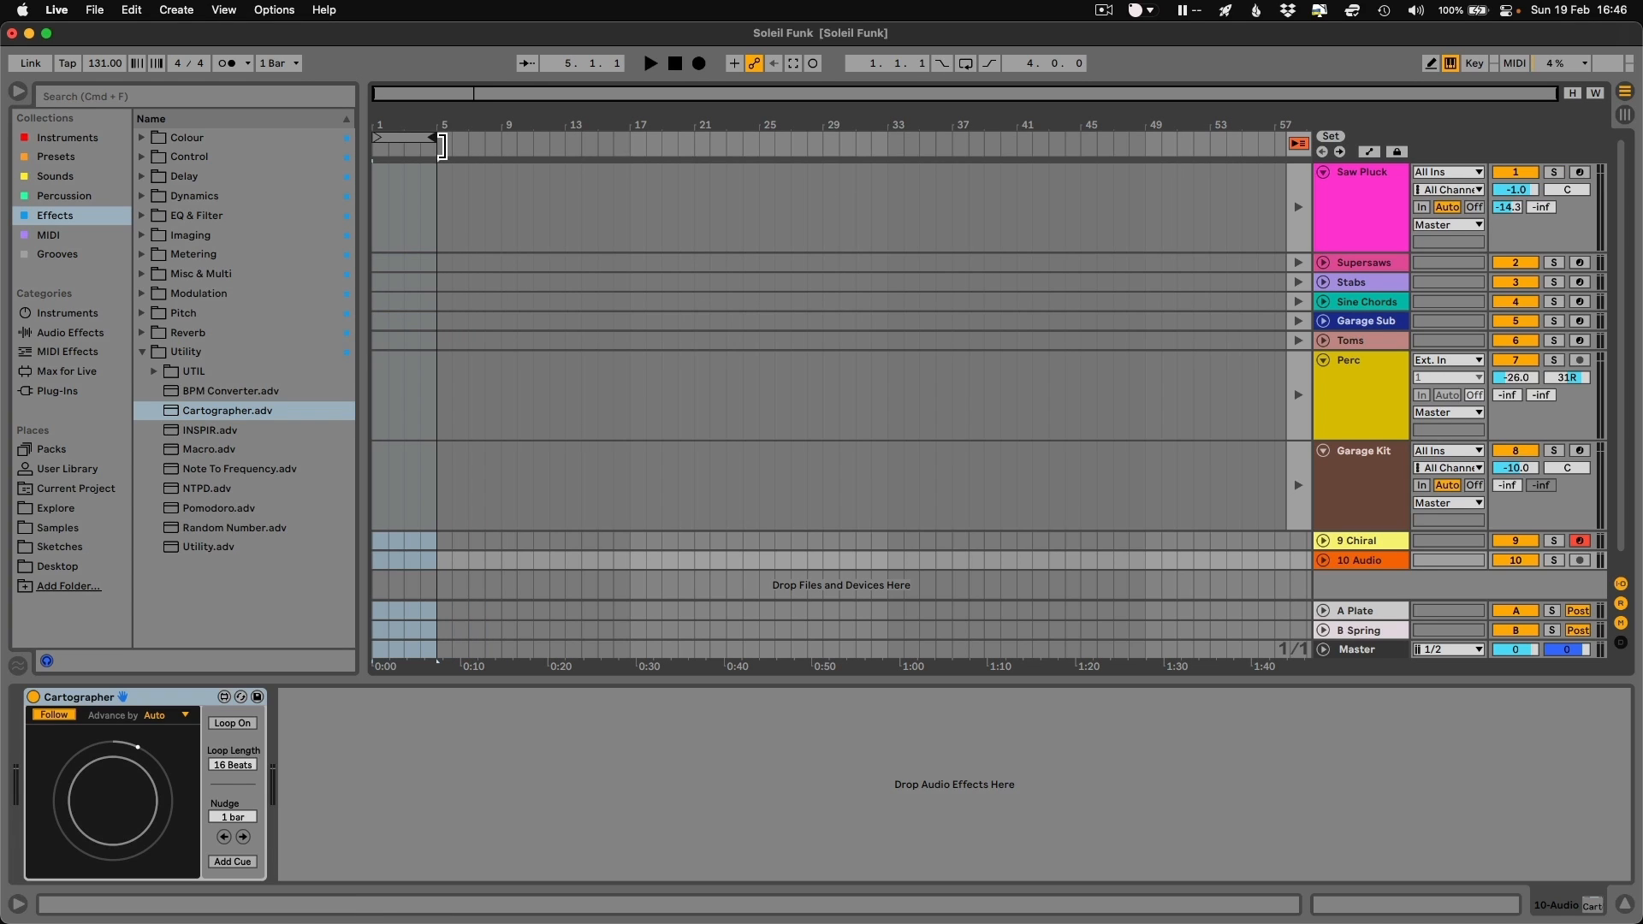
pyautogui.click(108, 697)
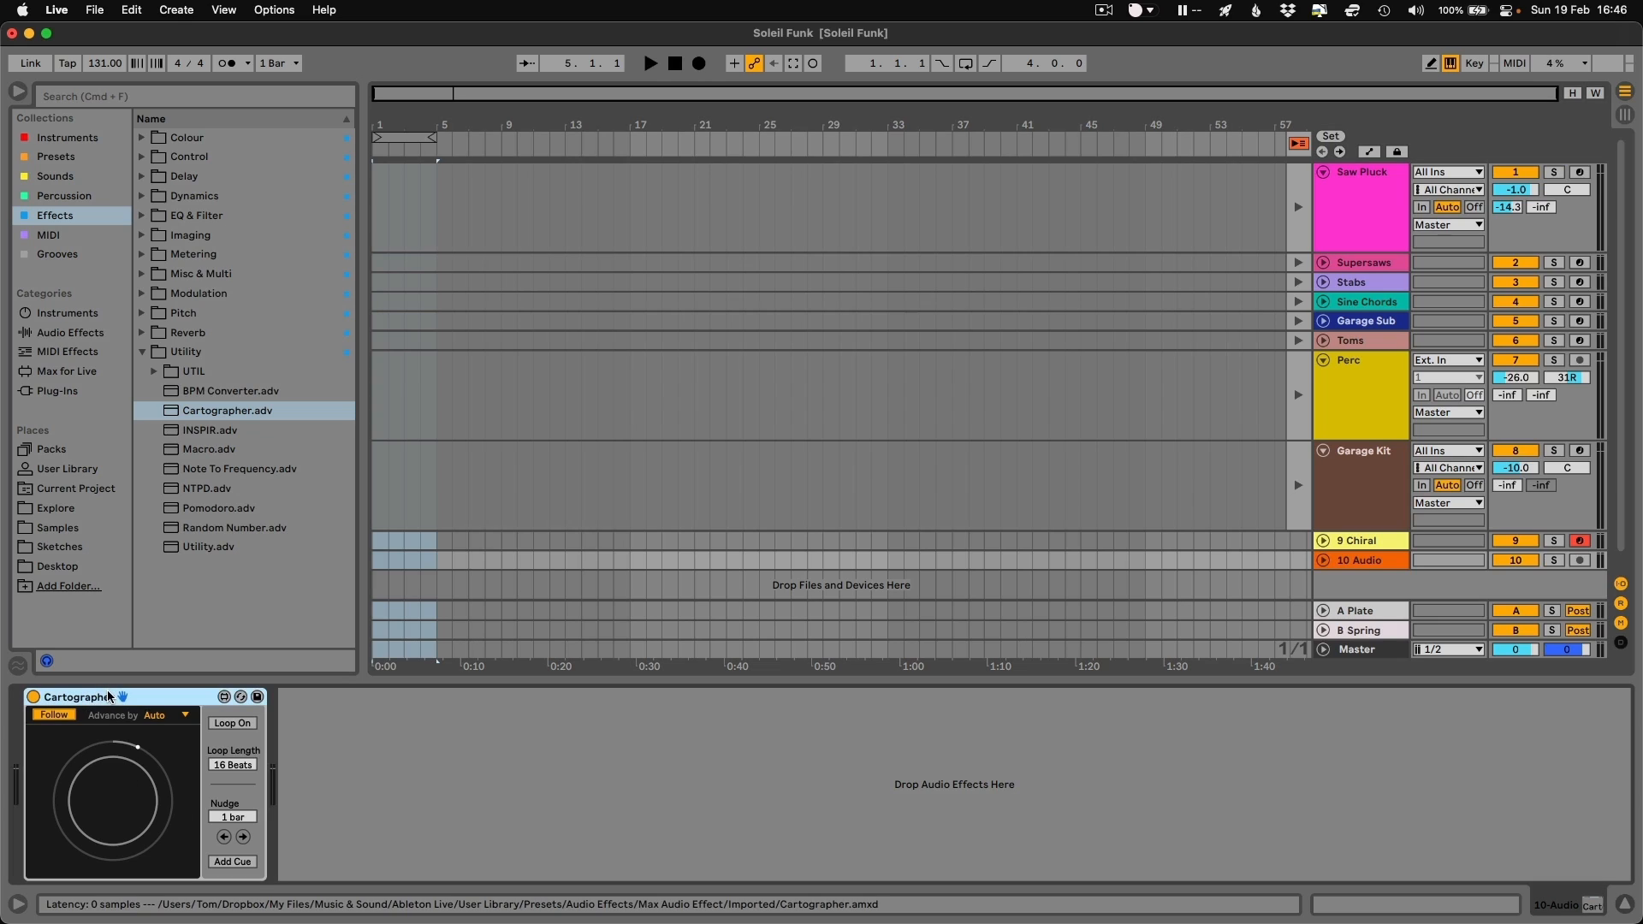
# - Play the set with Cartographer following, return all tracks to the arrangement, and shorten the loop to two bars
pyautogui.click(402, 141)
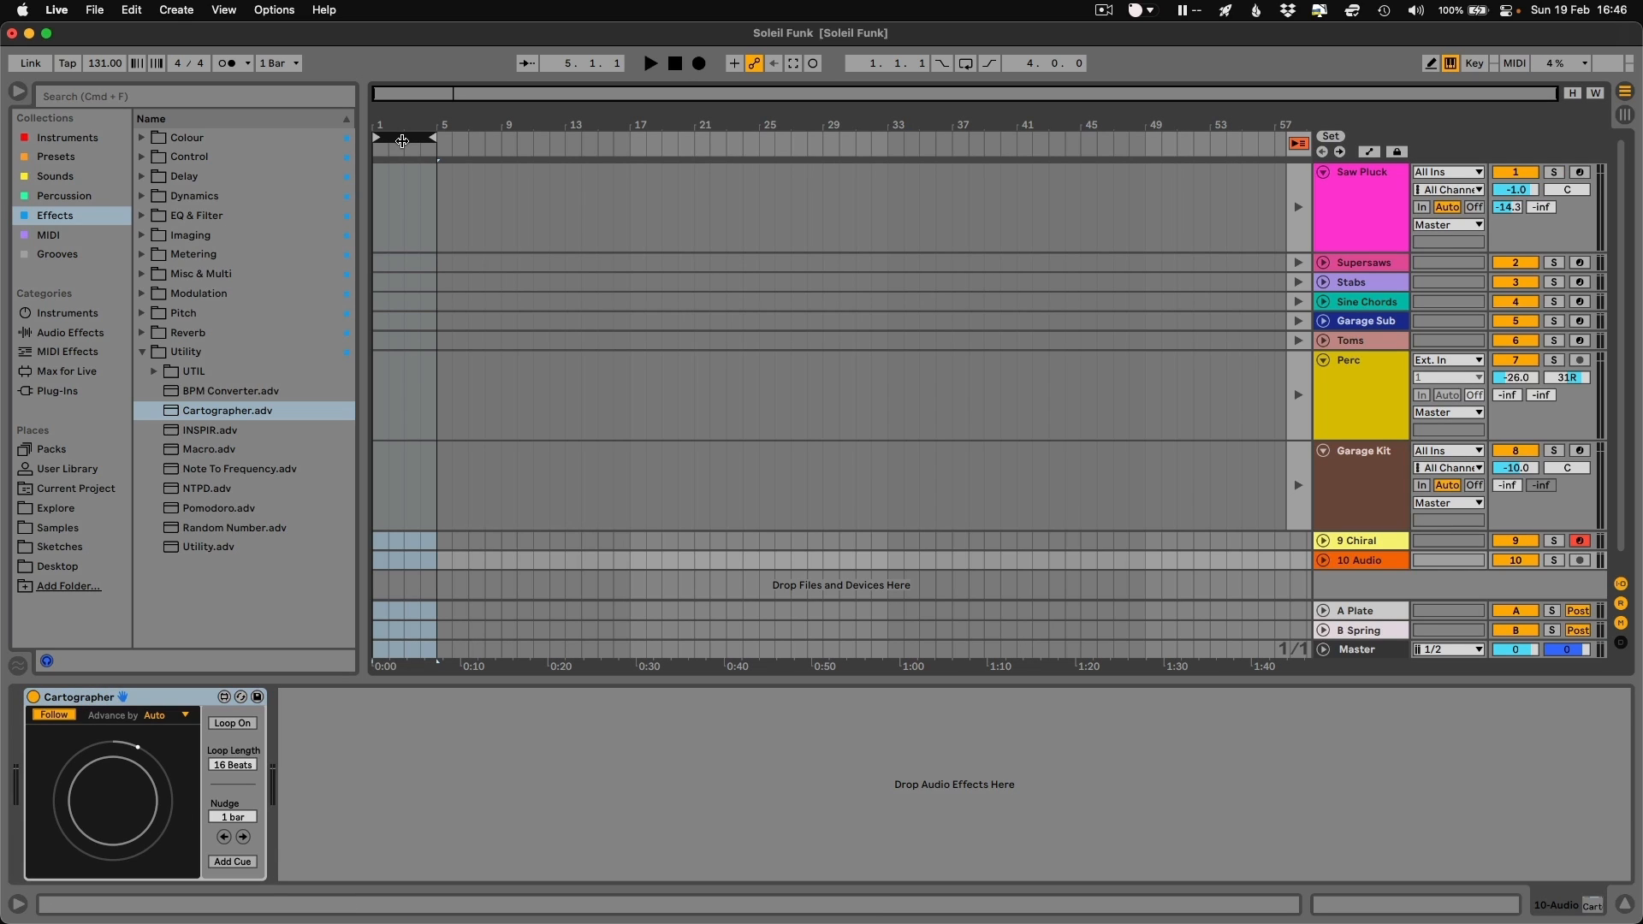
pyautogui.press('space')
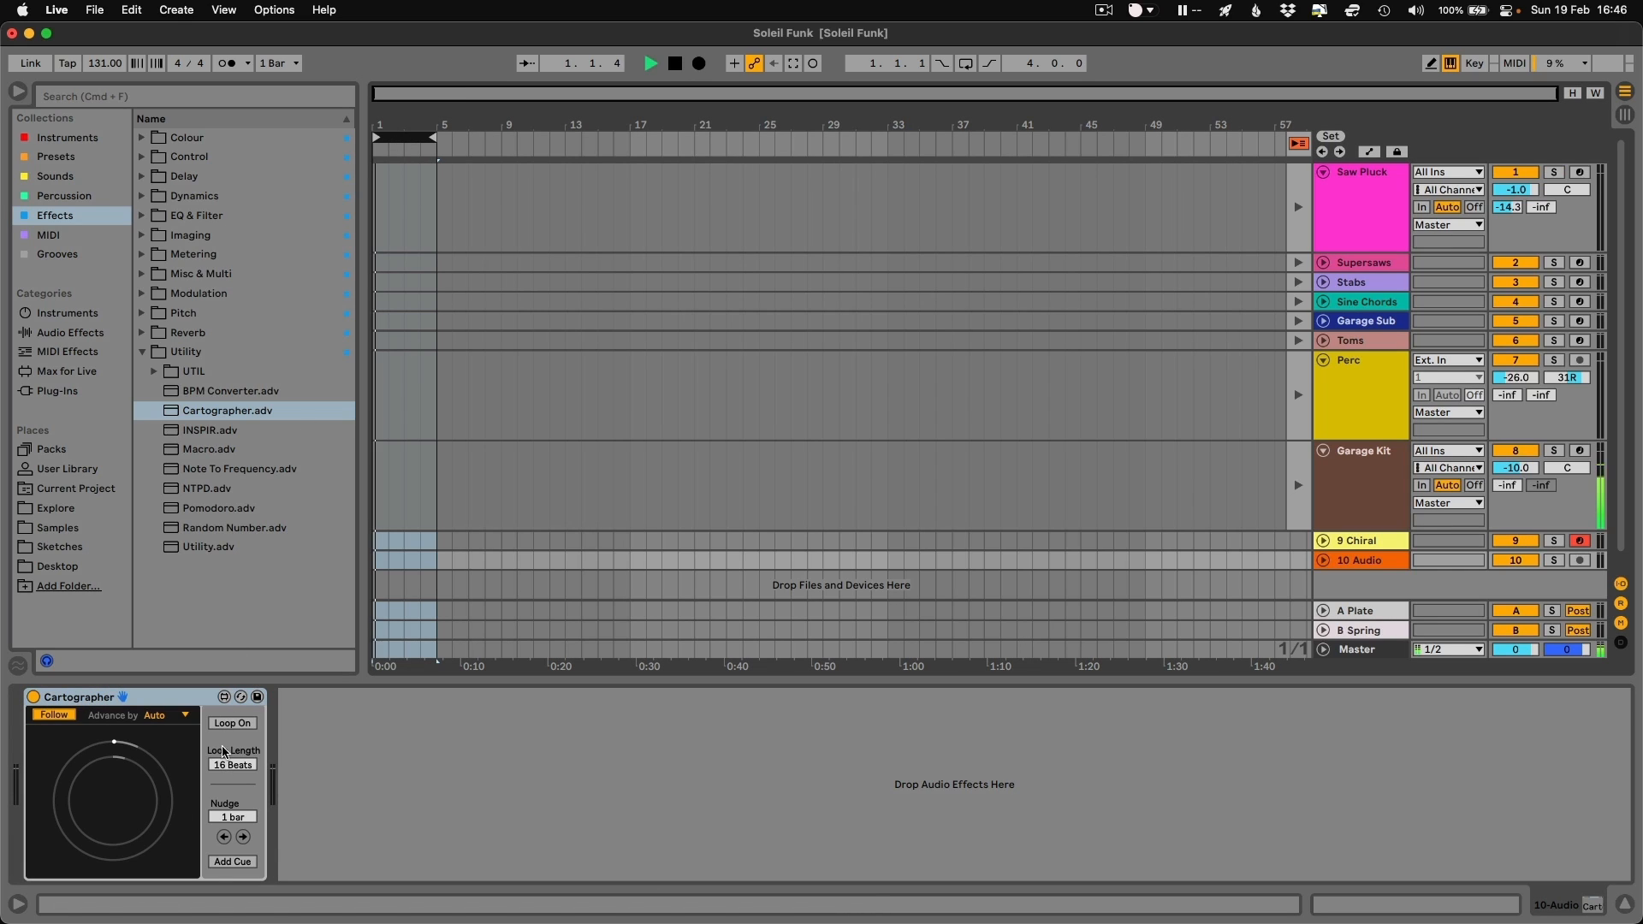
pyautogui.click(1298, 144)
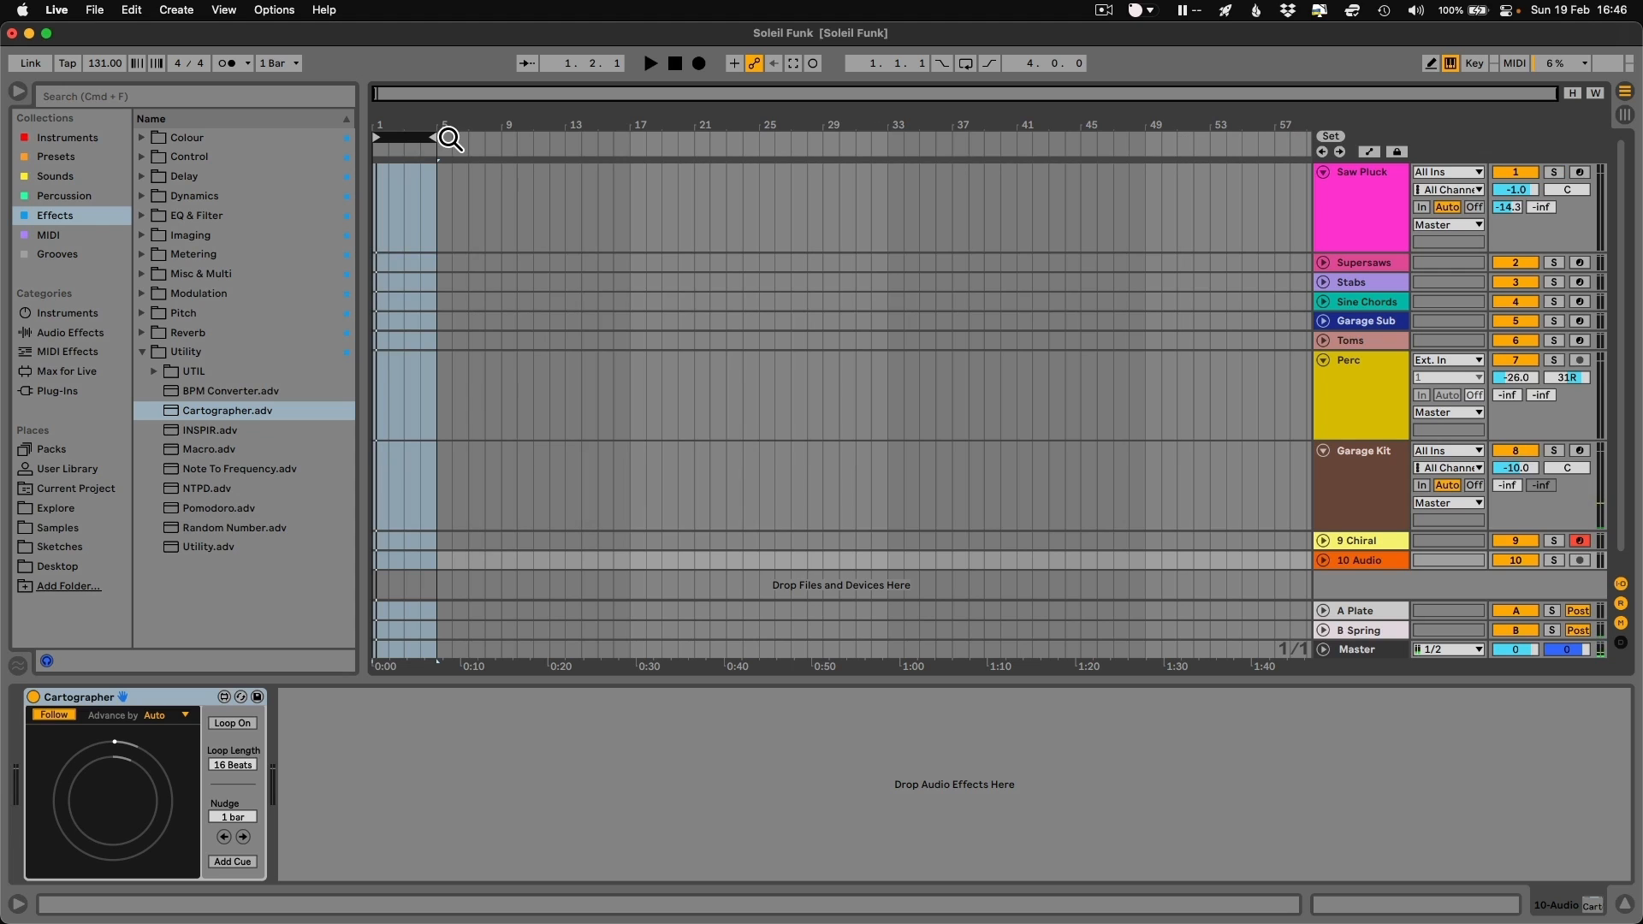
pyautogui.moveTo(437, 137); pyautogui.dragTo(415, 163)
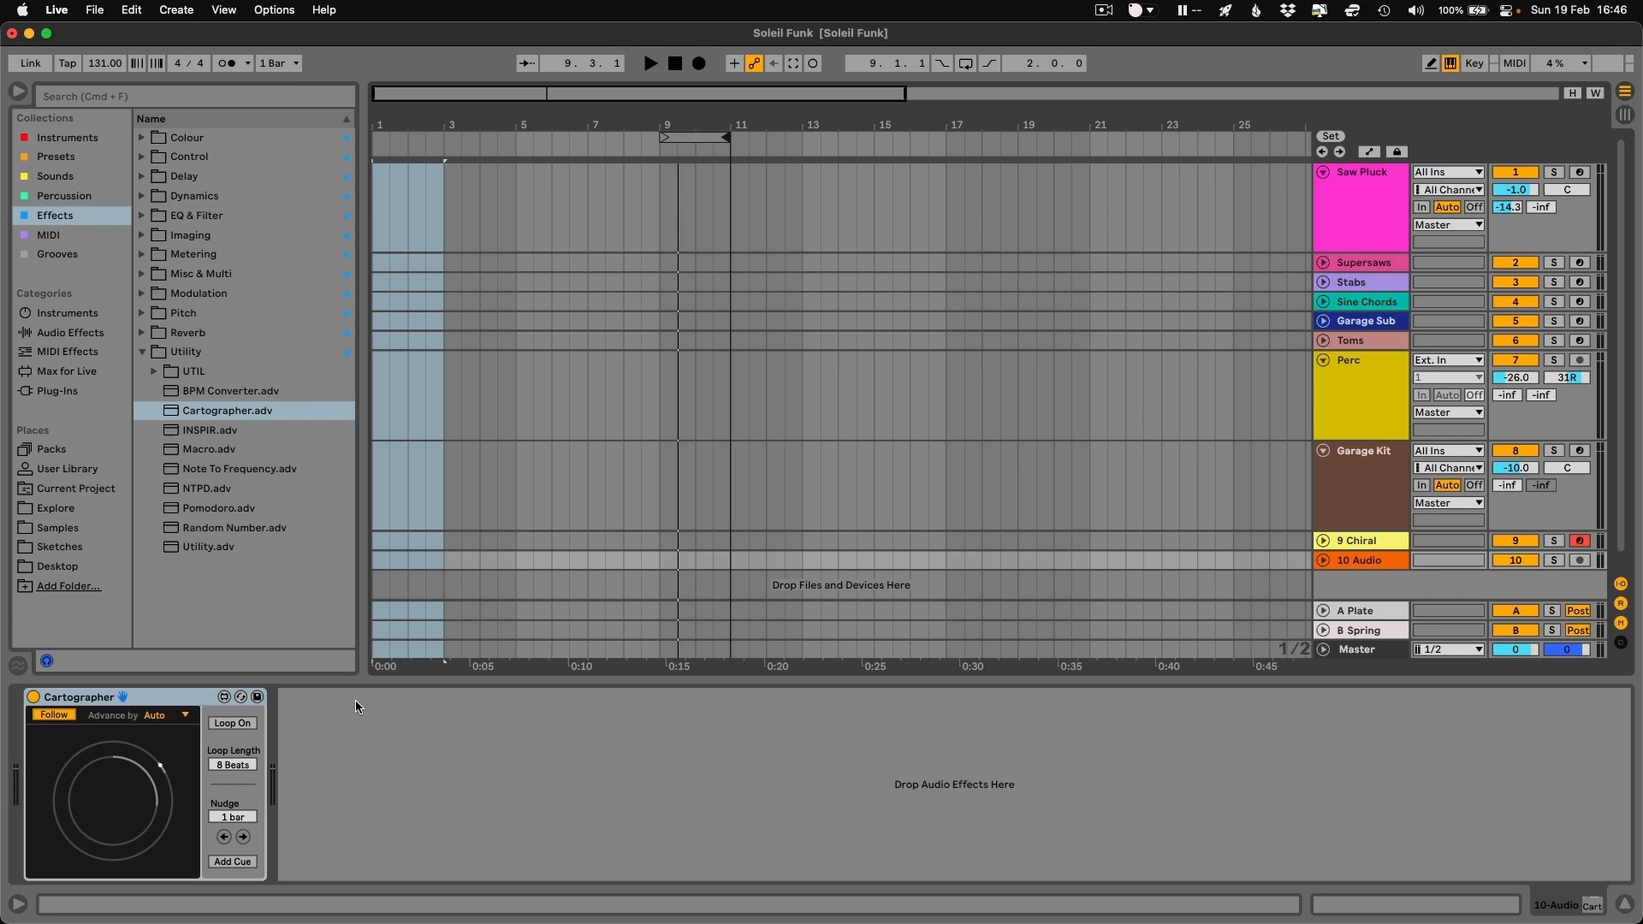
# - Return to the Session View, show the Garage Kit track's devices, and collapse the Utility folder
pyautogui.click(191, 701)
pyautogui.press('Tab')
pyautogui.click(1121, 381)
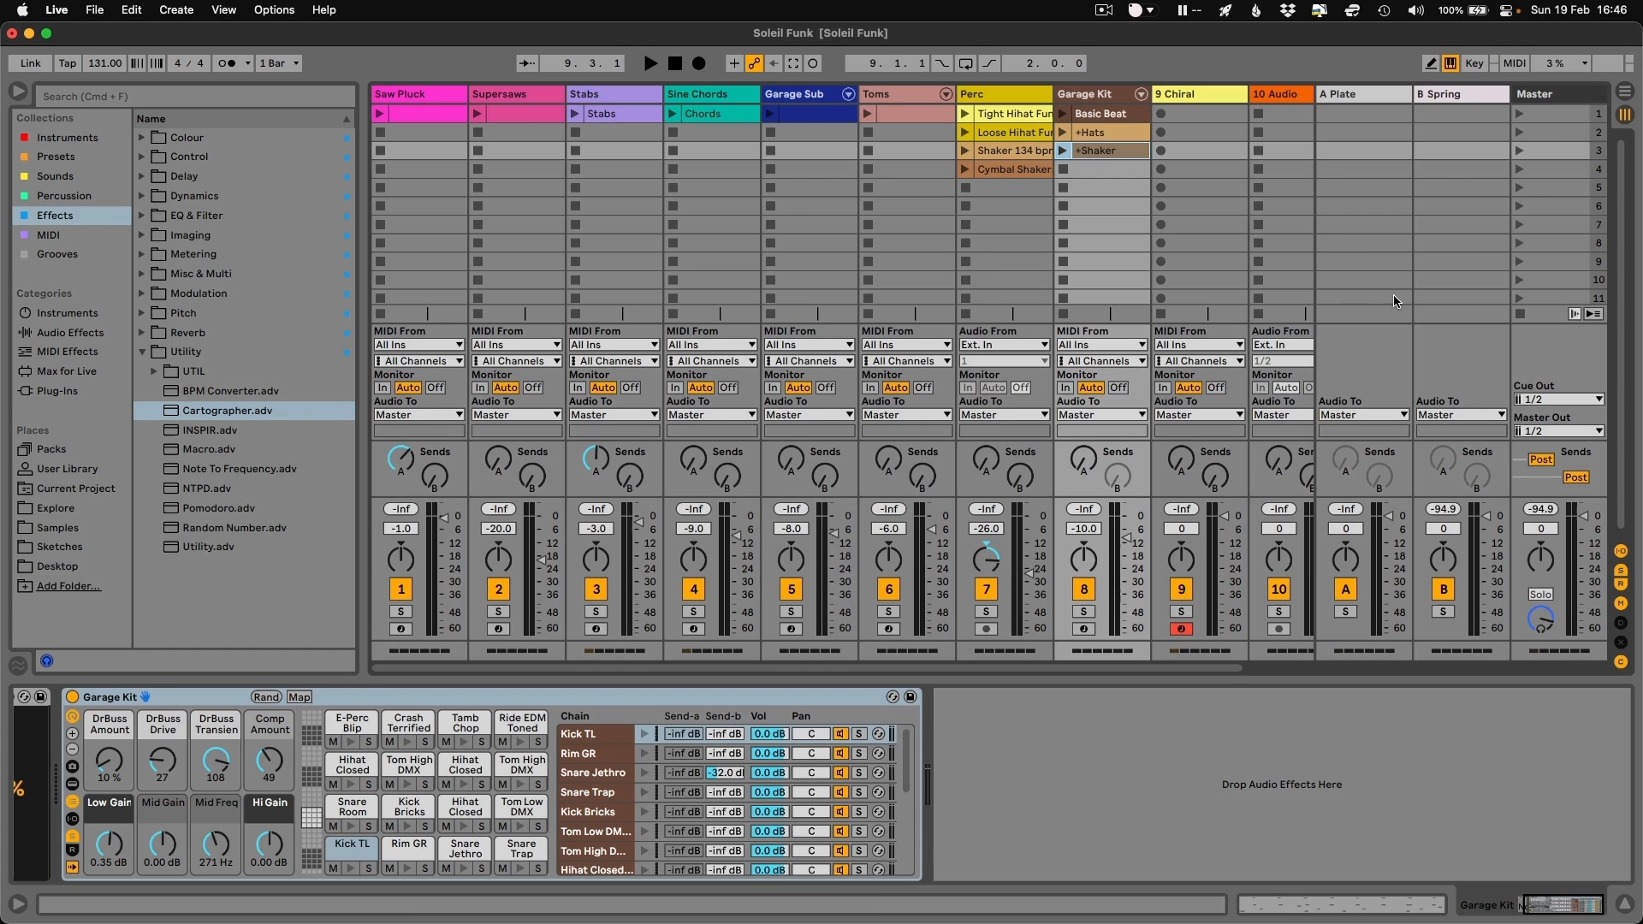
pyautogui.click(143, 352)
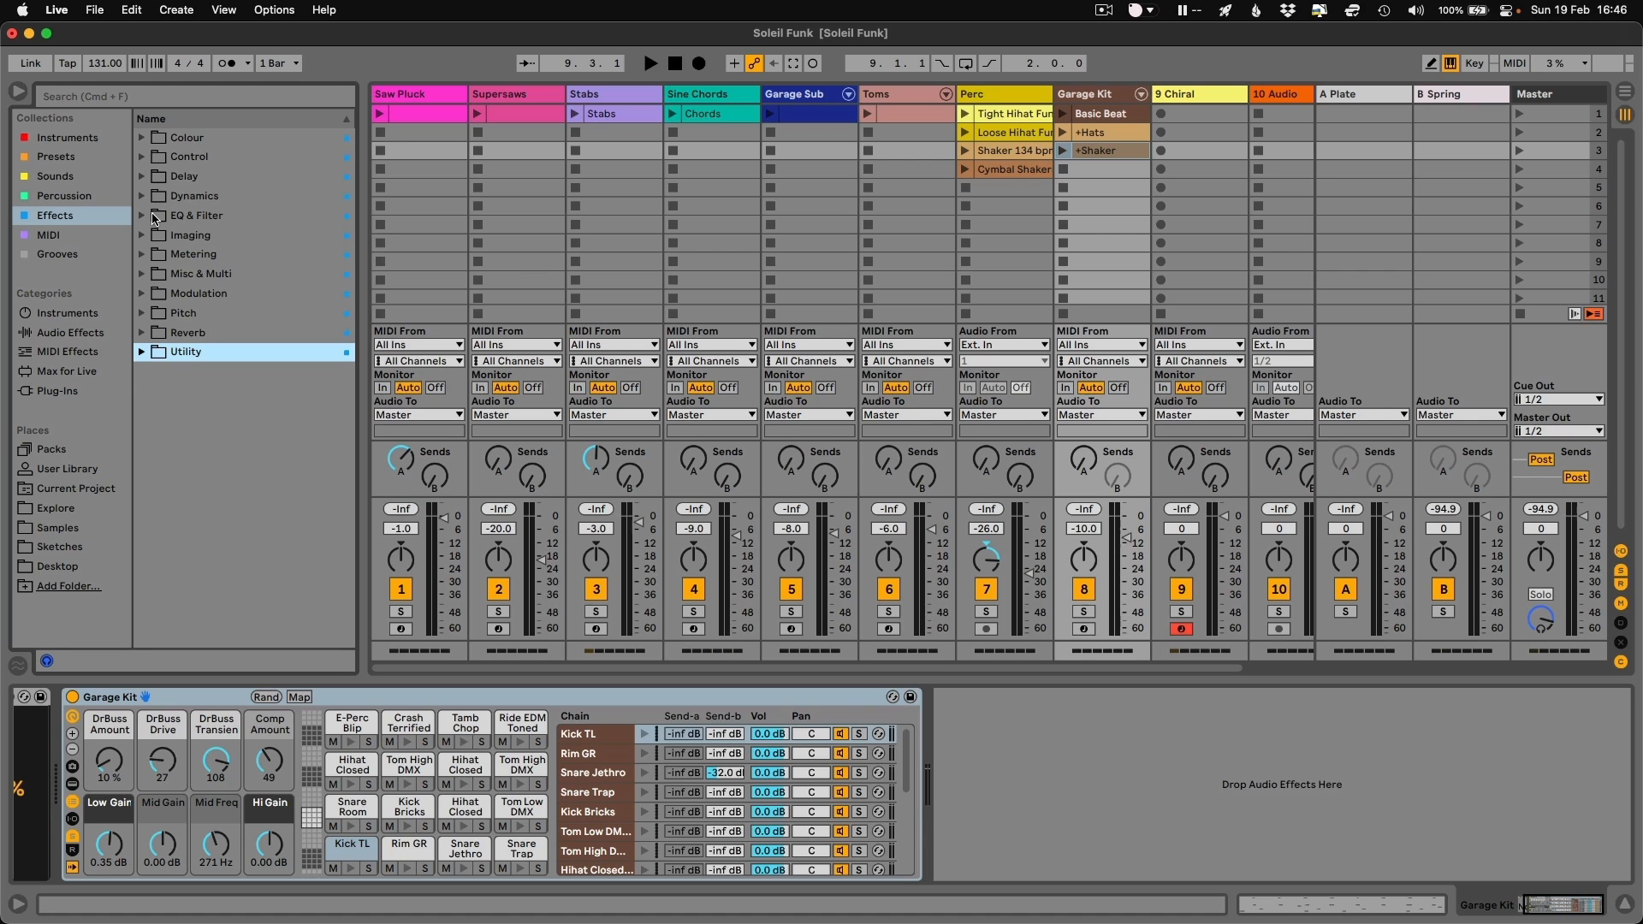
# - Launch the Chords and +Shaker clips, solo the Sine Chords track, and lower the Kick Sidechain threshold to -28.1 dB
pyautogui.click(672, 115)
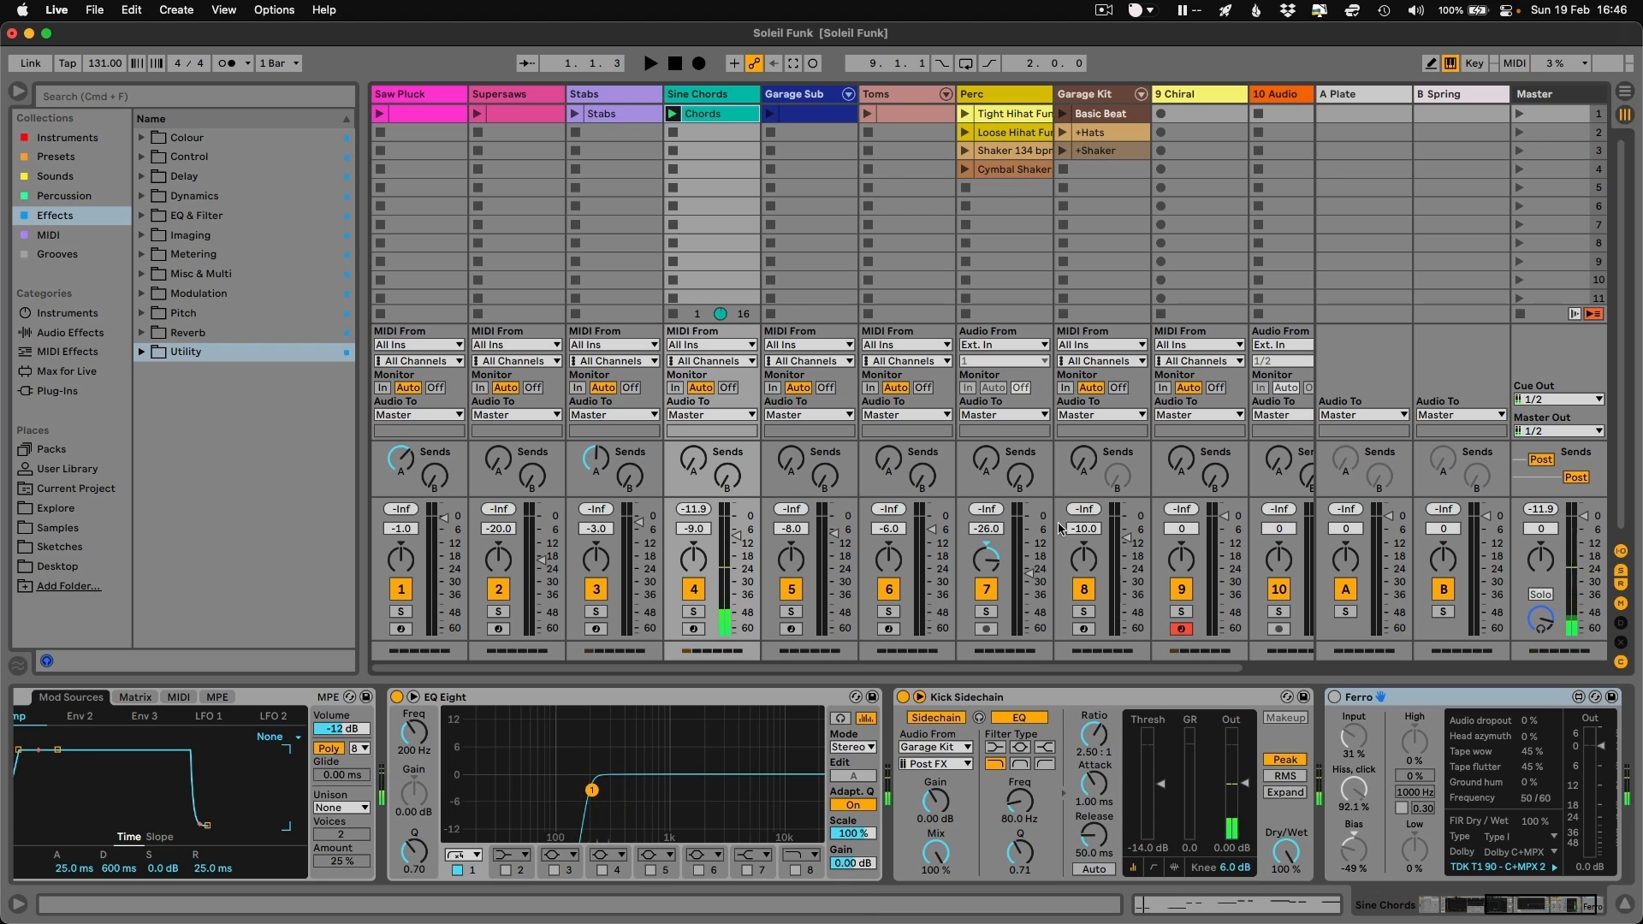
pyautogui.click(1062, 152)
pyautogui.click(698, 604)
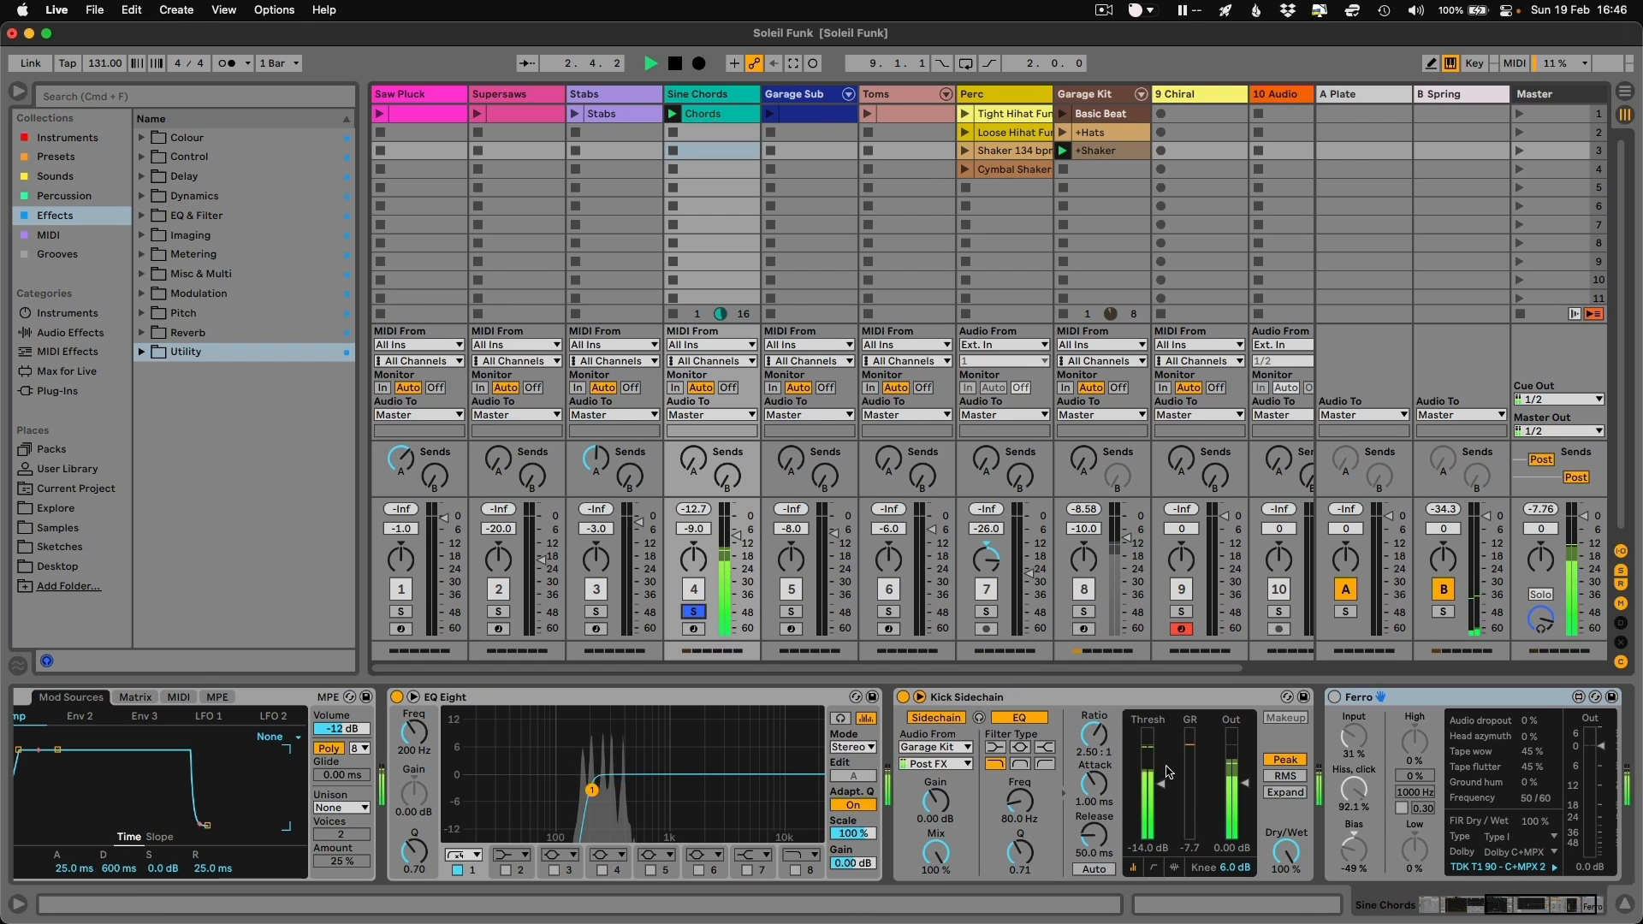
pyautogui.click(696, 608)
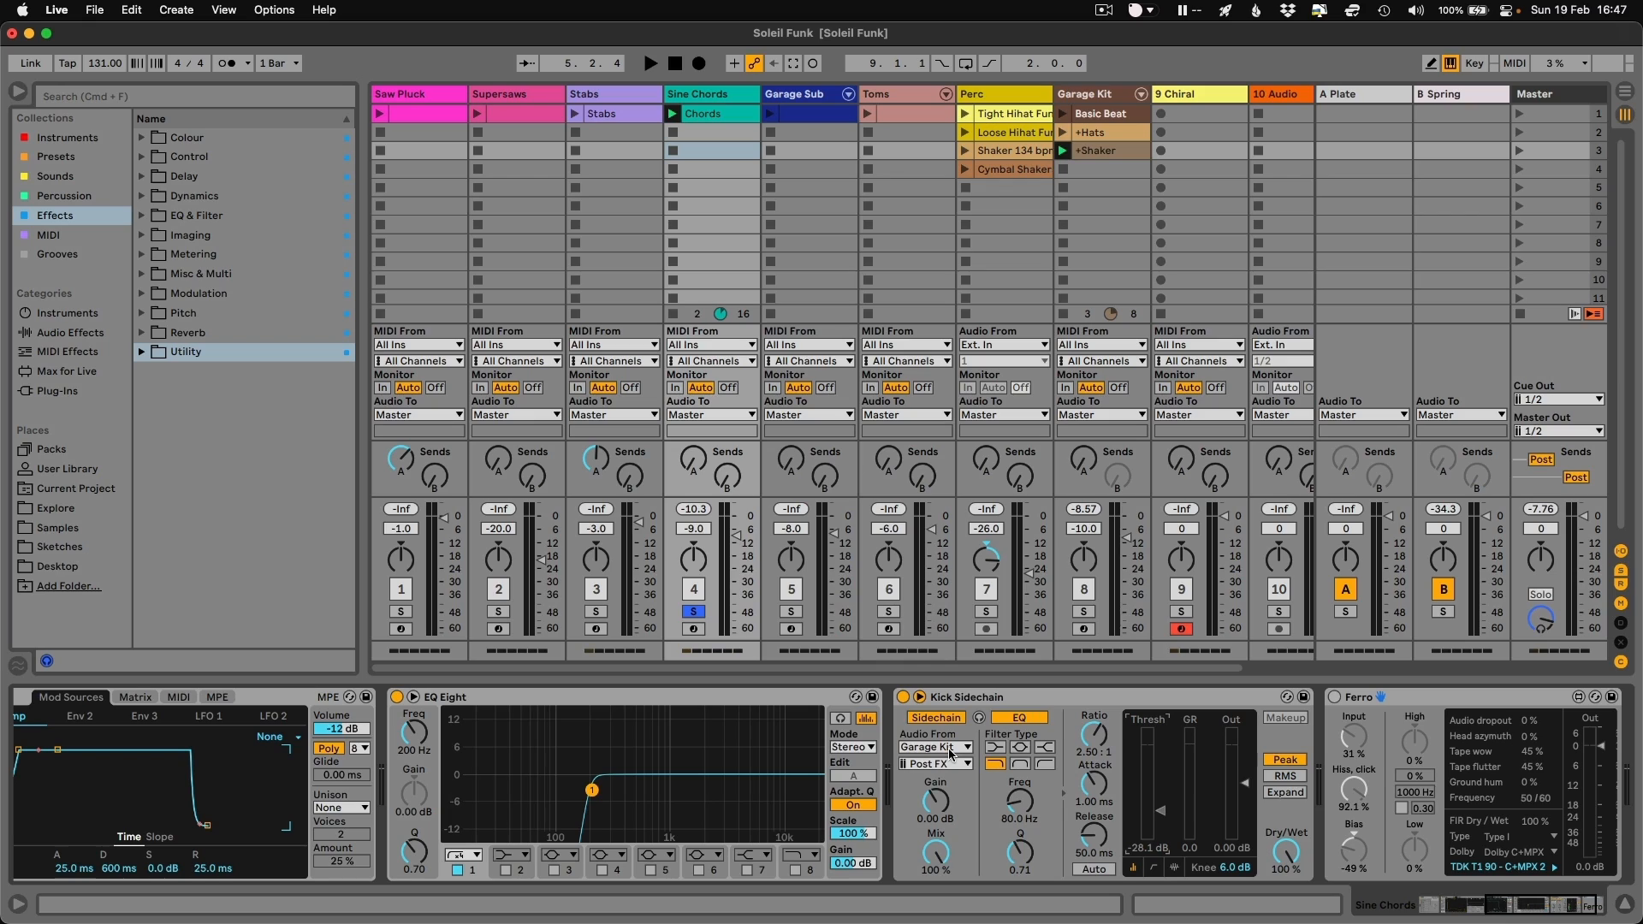
# - Load Ducker.adv from the Dynamics folder onto the Sine Chords track, between Kick Sidechain and Ferro
pyautogui.click(142, 197)
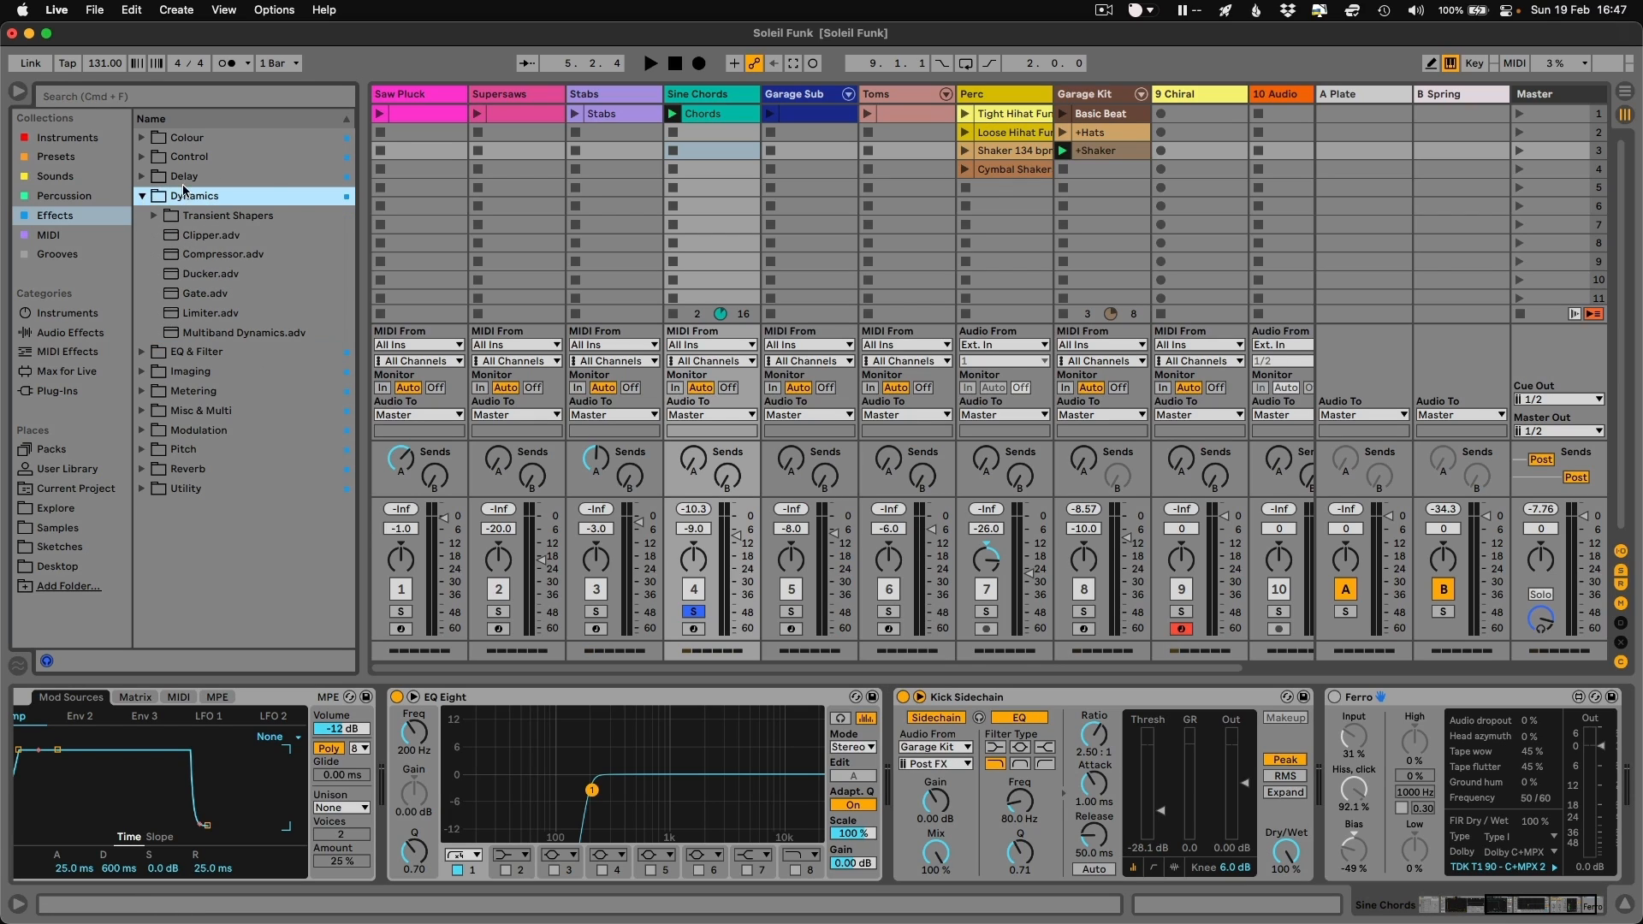
pyautogui.click(214, 278)
pyautogui.moveTo(985, 568); pyautogui.dragTo(1301, 727)
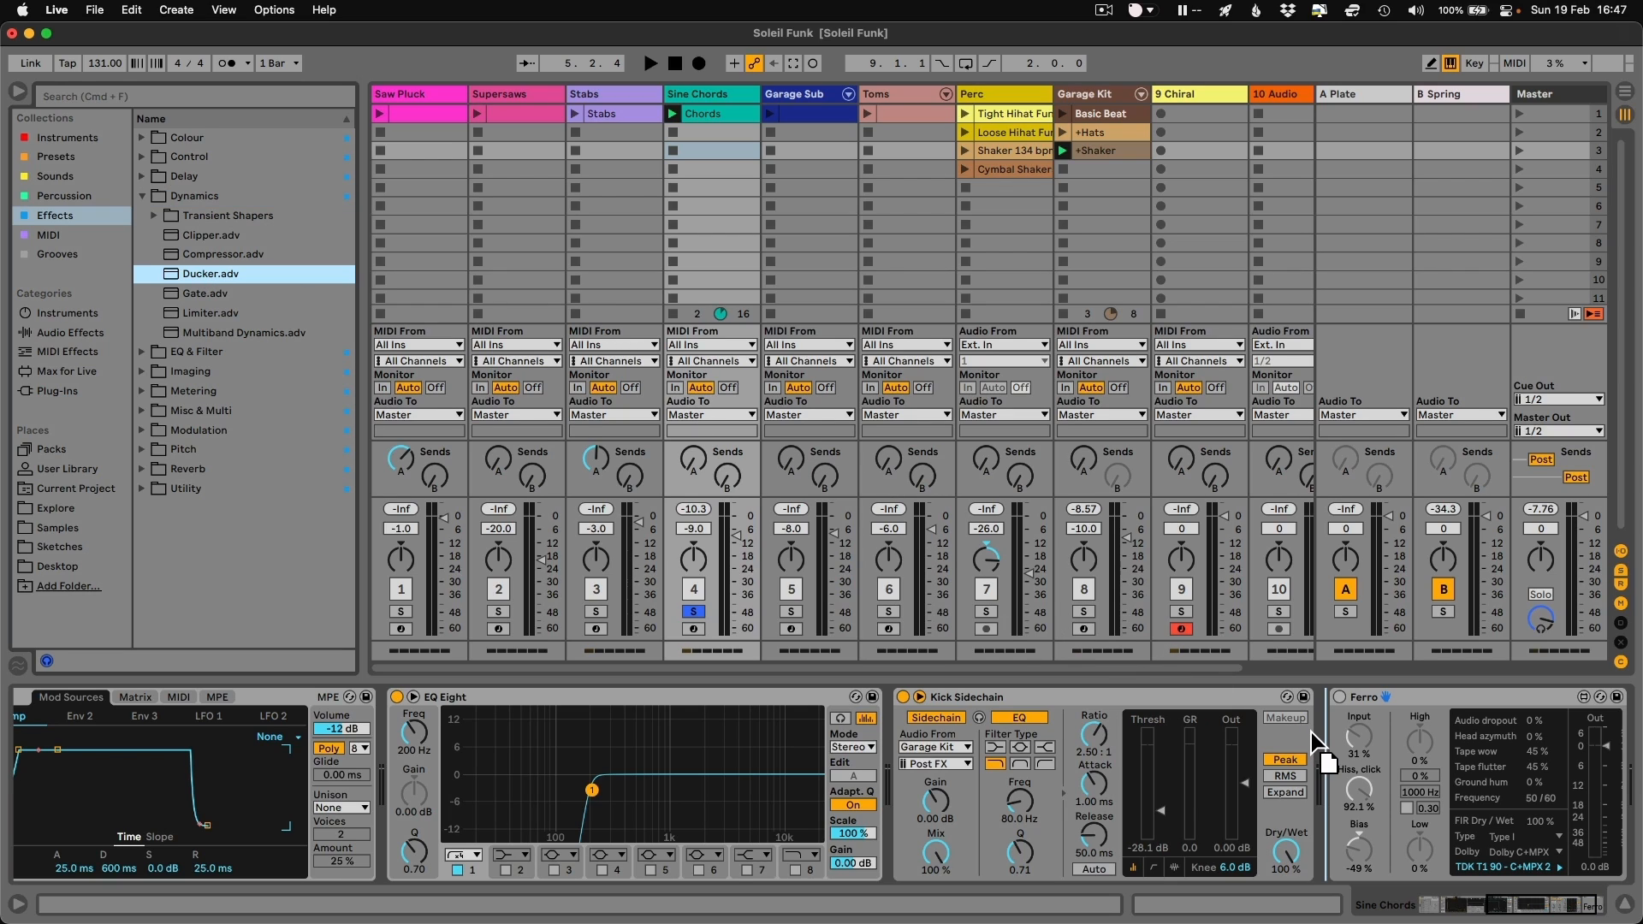
pyautogui.moveTo(1326, 739); pyautogui.dragTo(1325, 739)
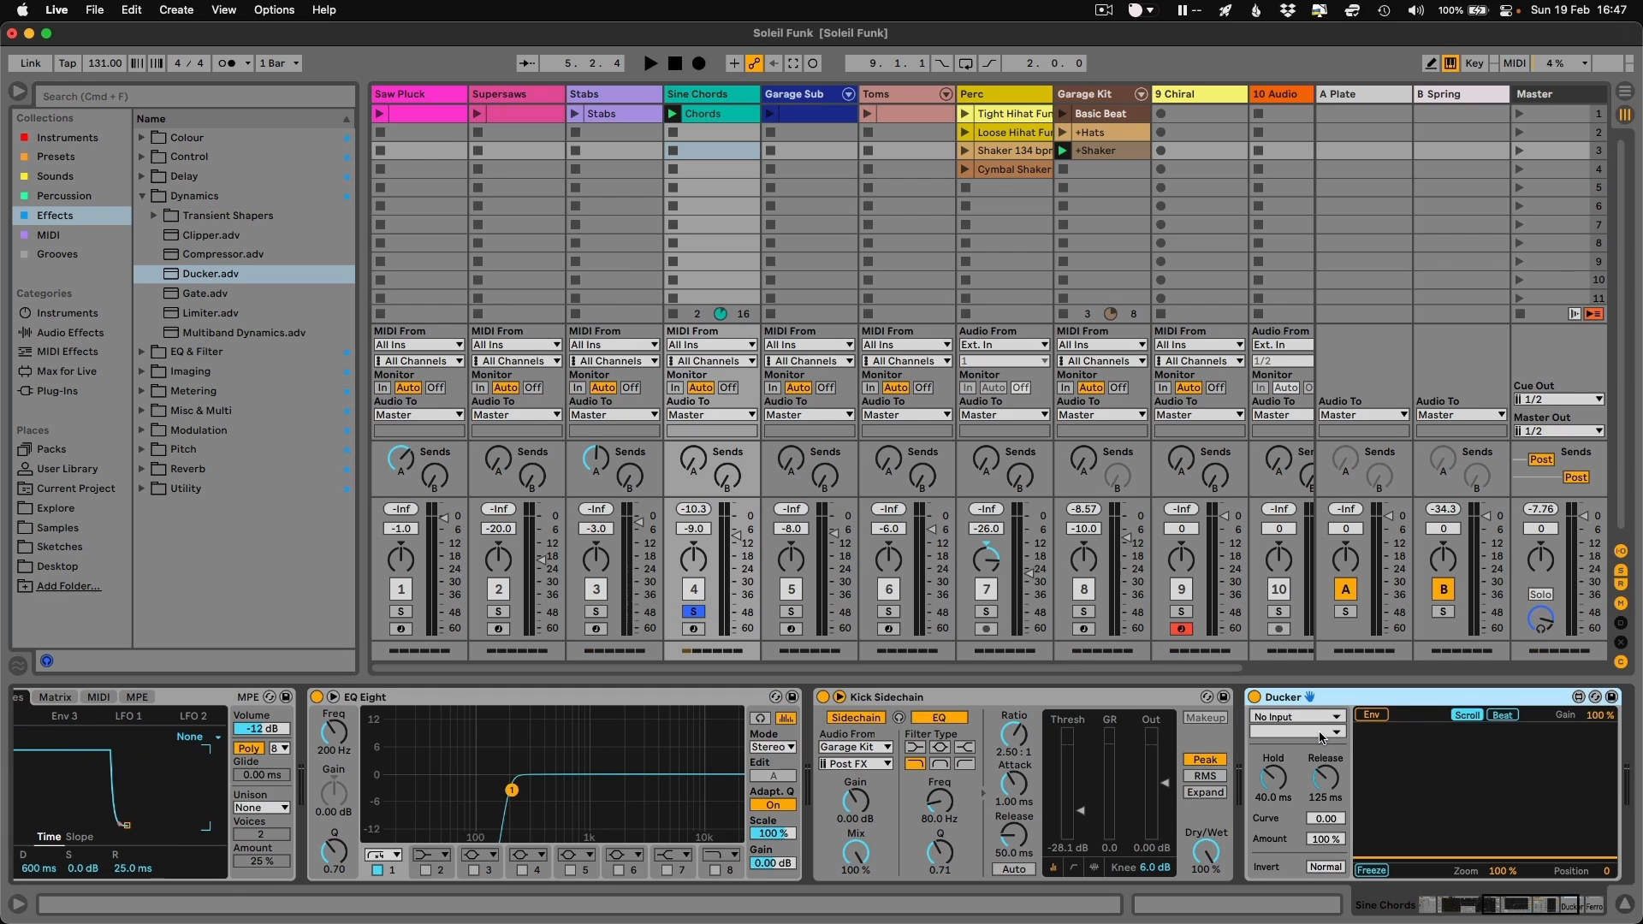
# - Switch off and collapse Kick Sidechain, and set Ducker's sidechain source to the kick of the Garage Kit track
pyautogui.doubleClick(979, 694)
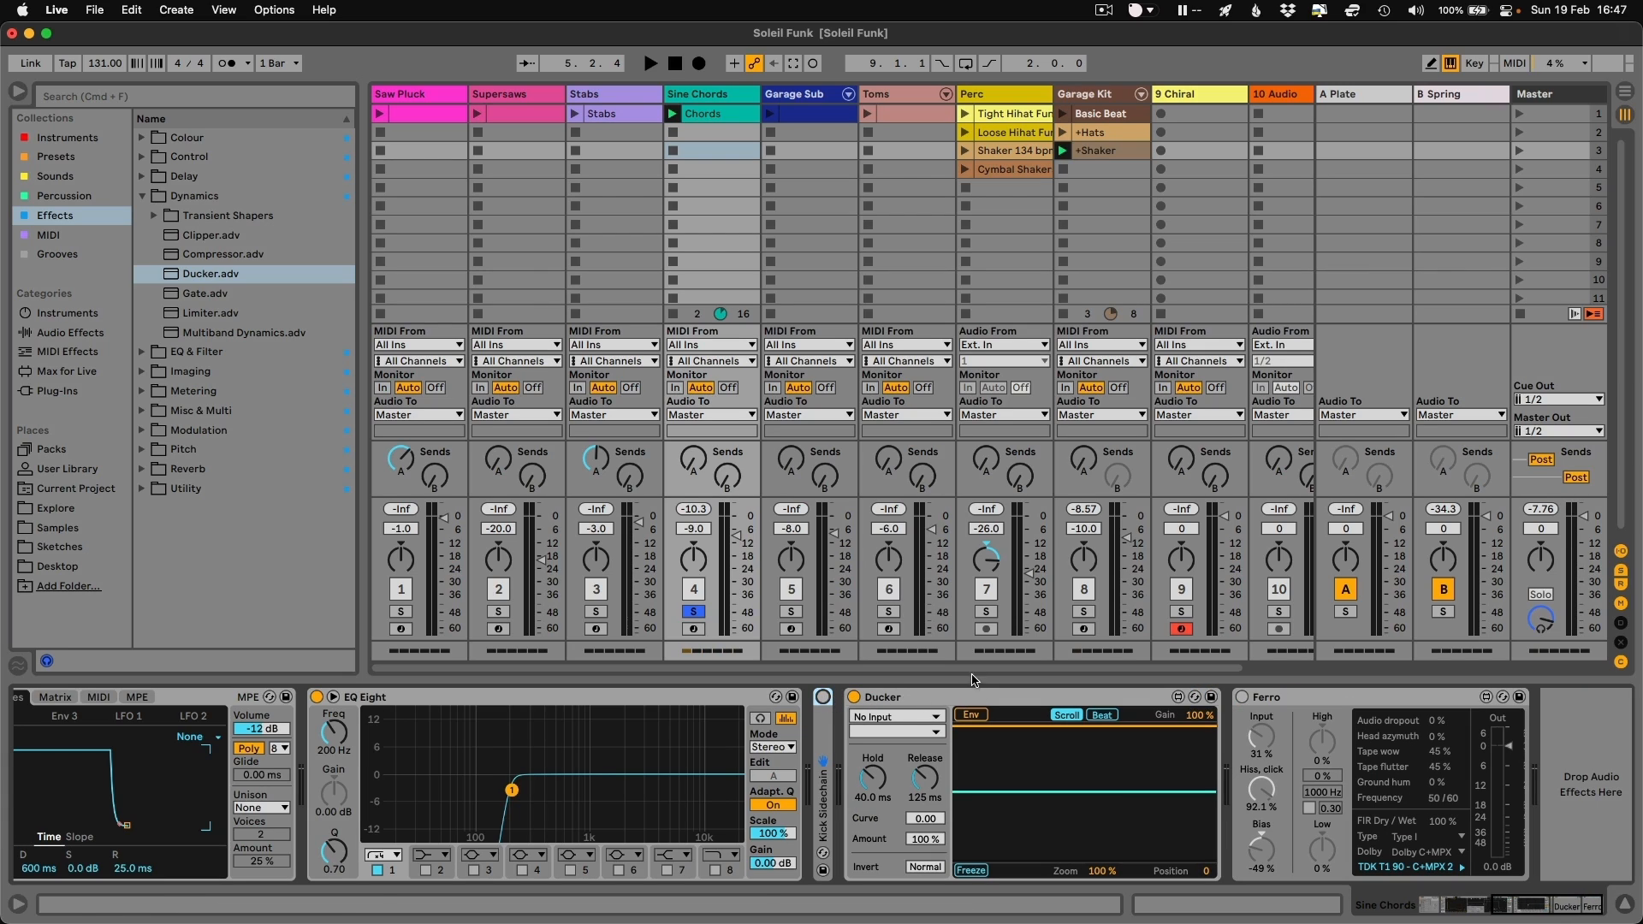
pyautogui.click(915, 717)
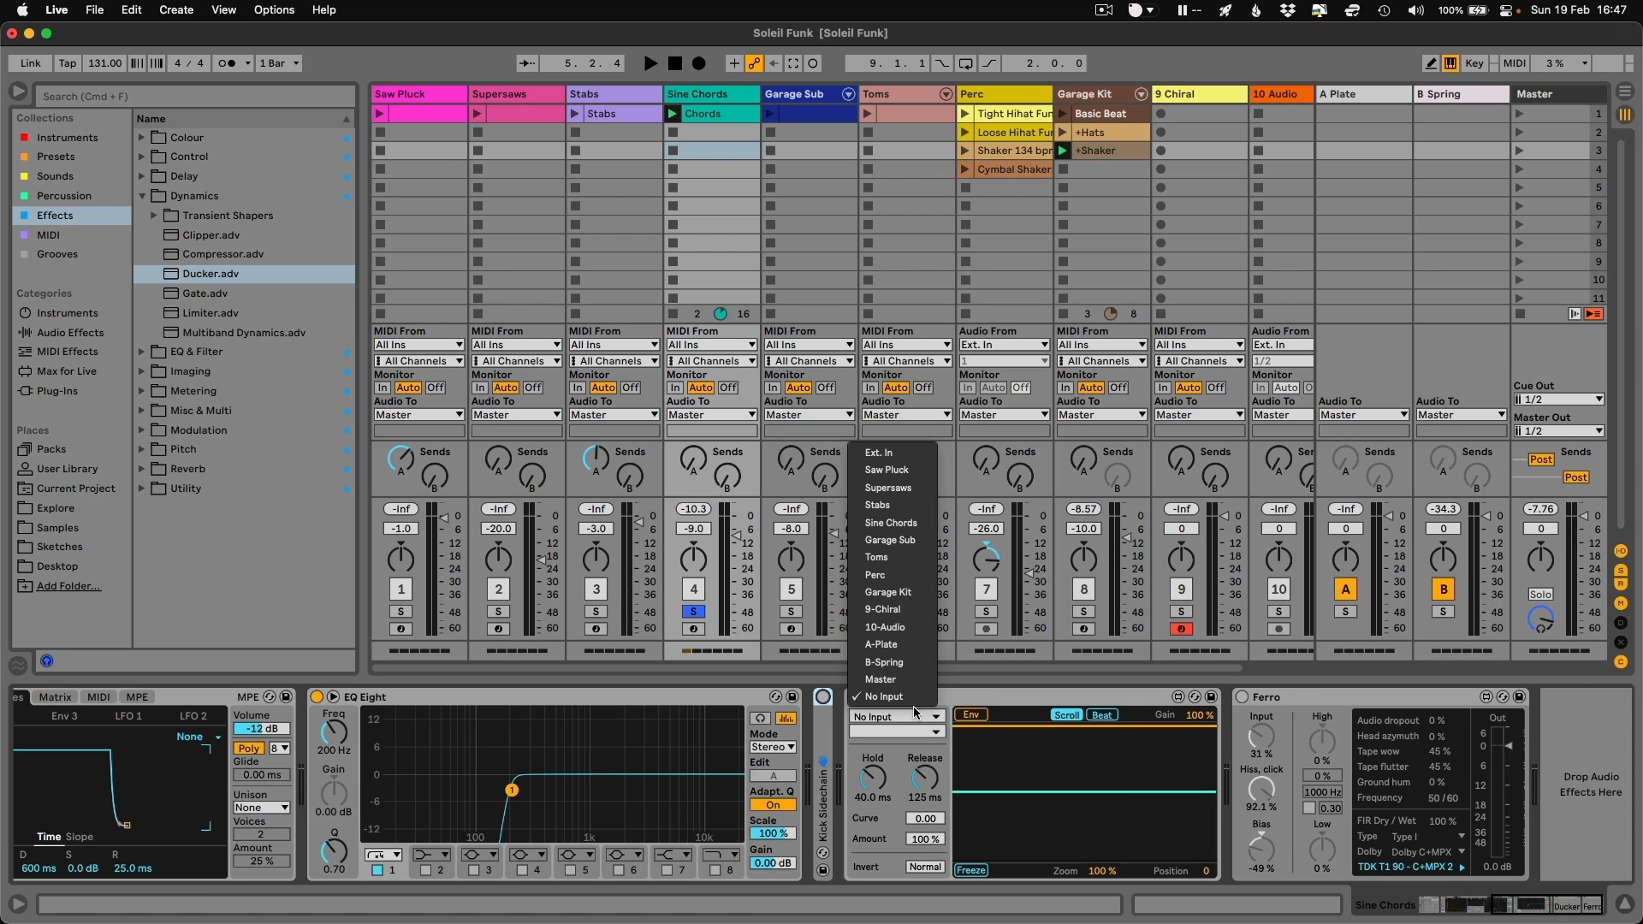
pyautogui.click(907, 592)
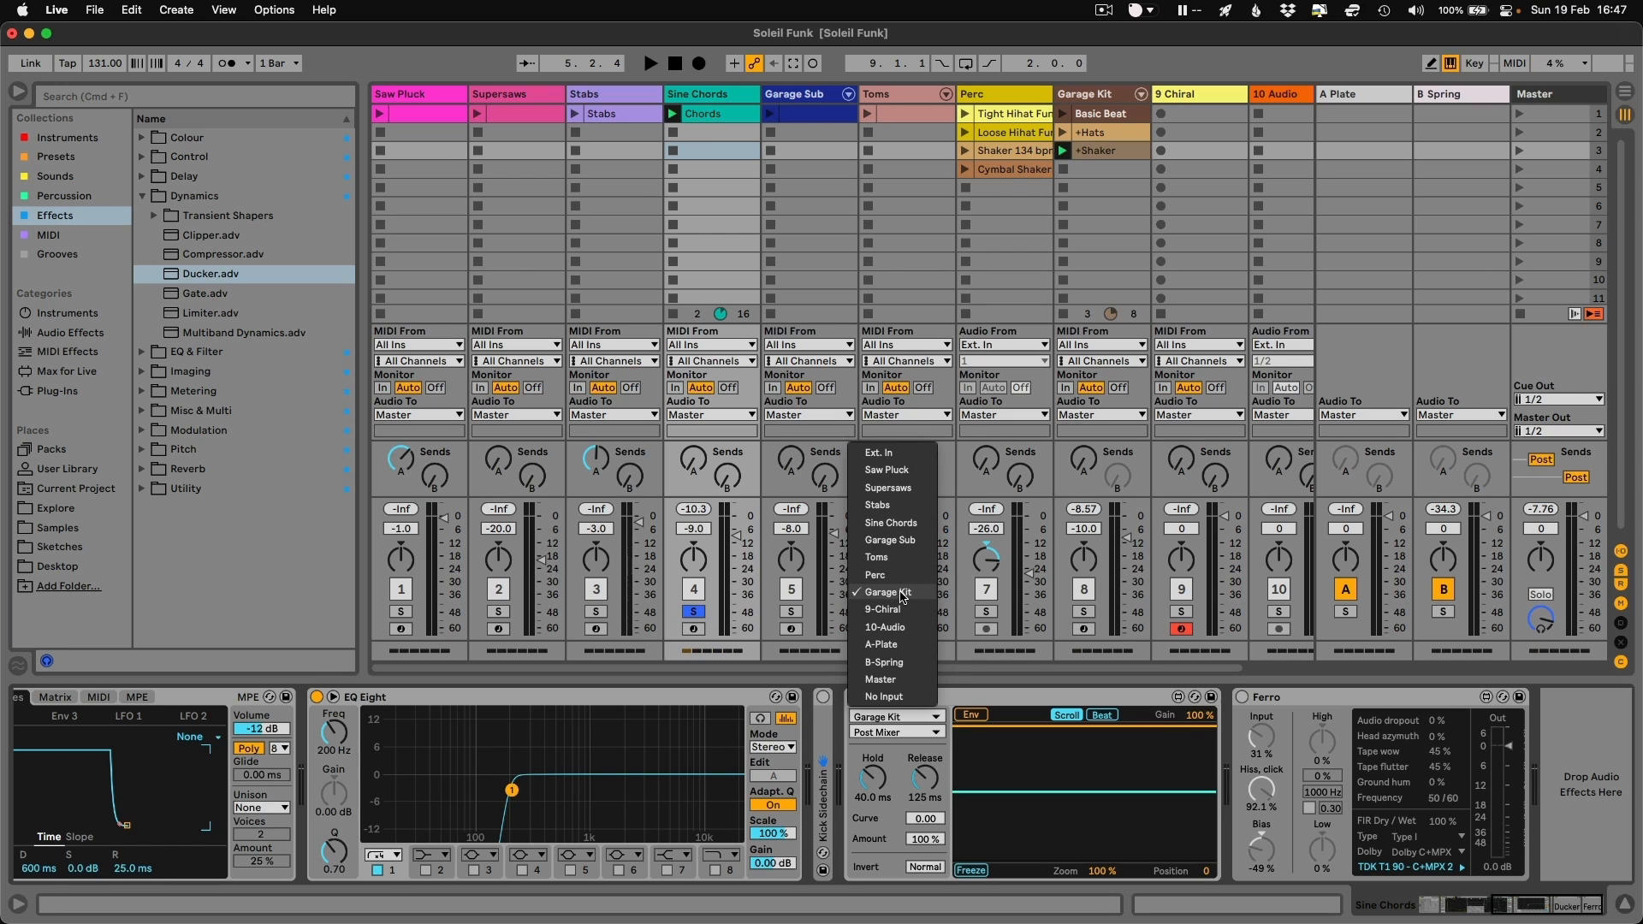
pyautogui.click(916, 732)
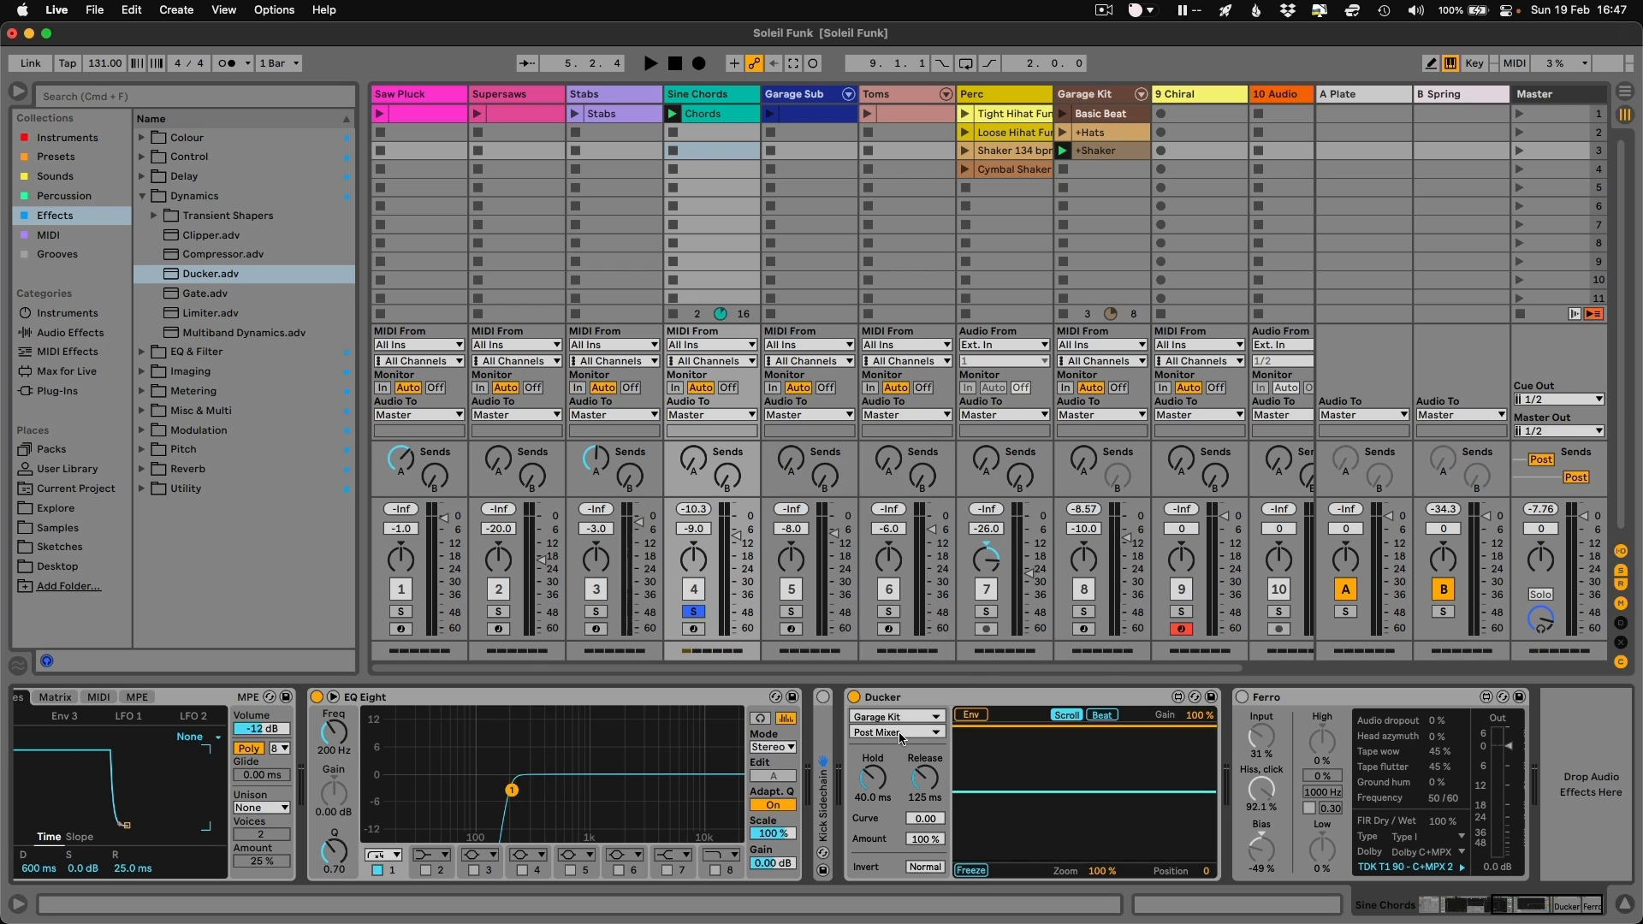
pyautogui.click(915, 731)
pyautogui.click(962, 121)
# - Play the set, unsolo the Sine Chords track, and raise Ducker's release to 280 ms
pyautogui.press('space')
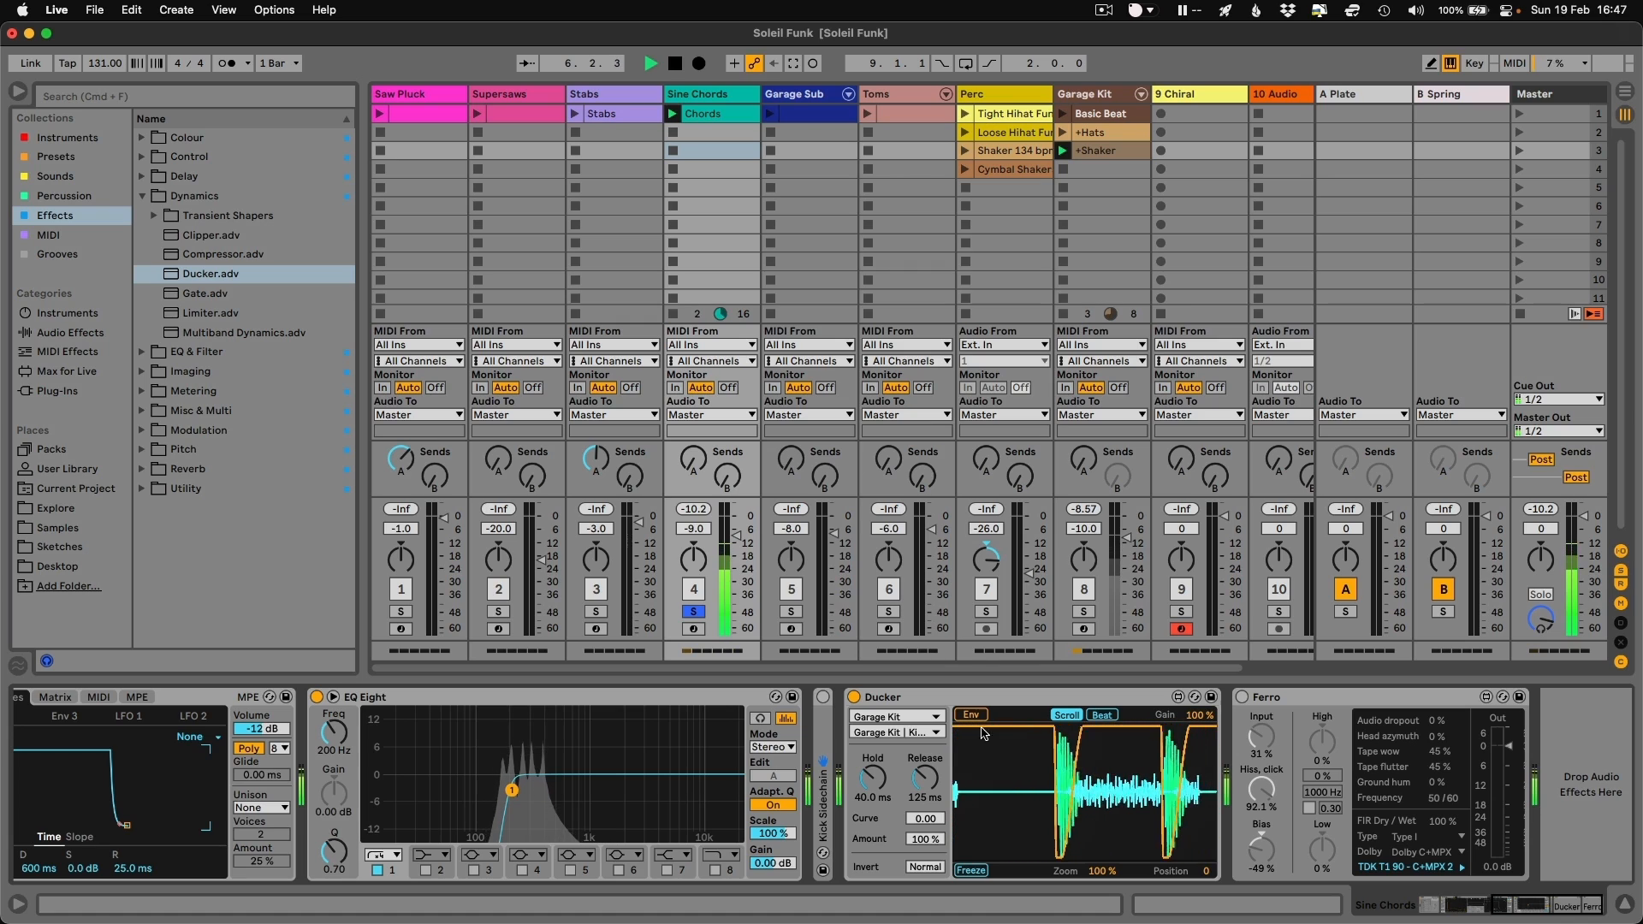
pyautogui.click(700, 611)
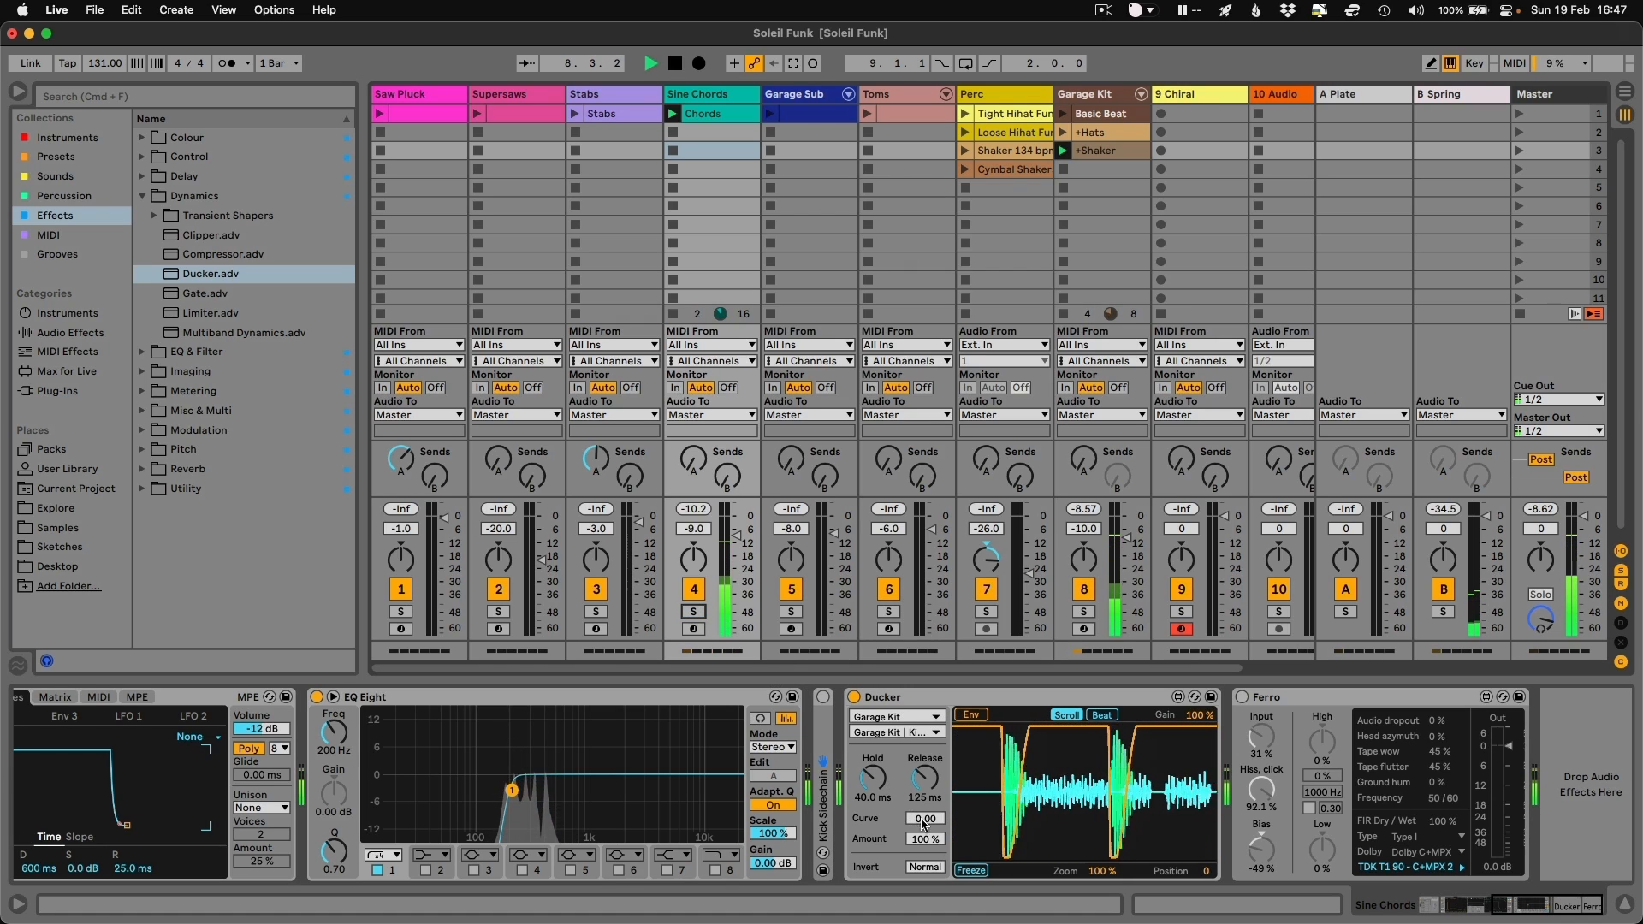
pyautogui.moveTo(925, 777); pyautogui.dragTo(925, 757)
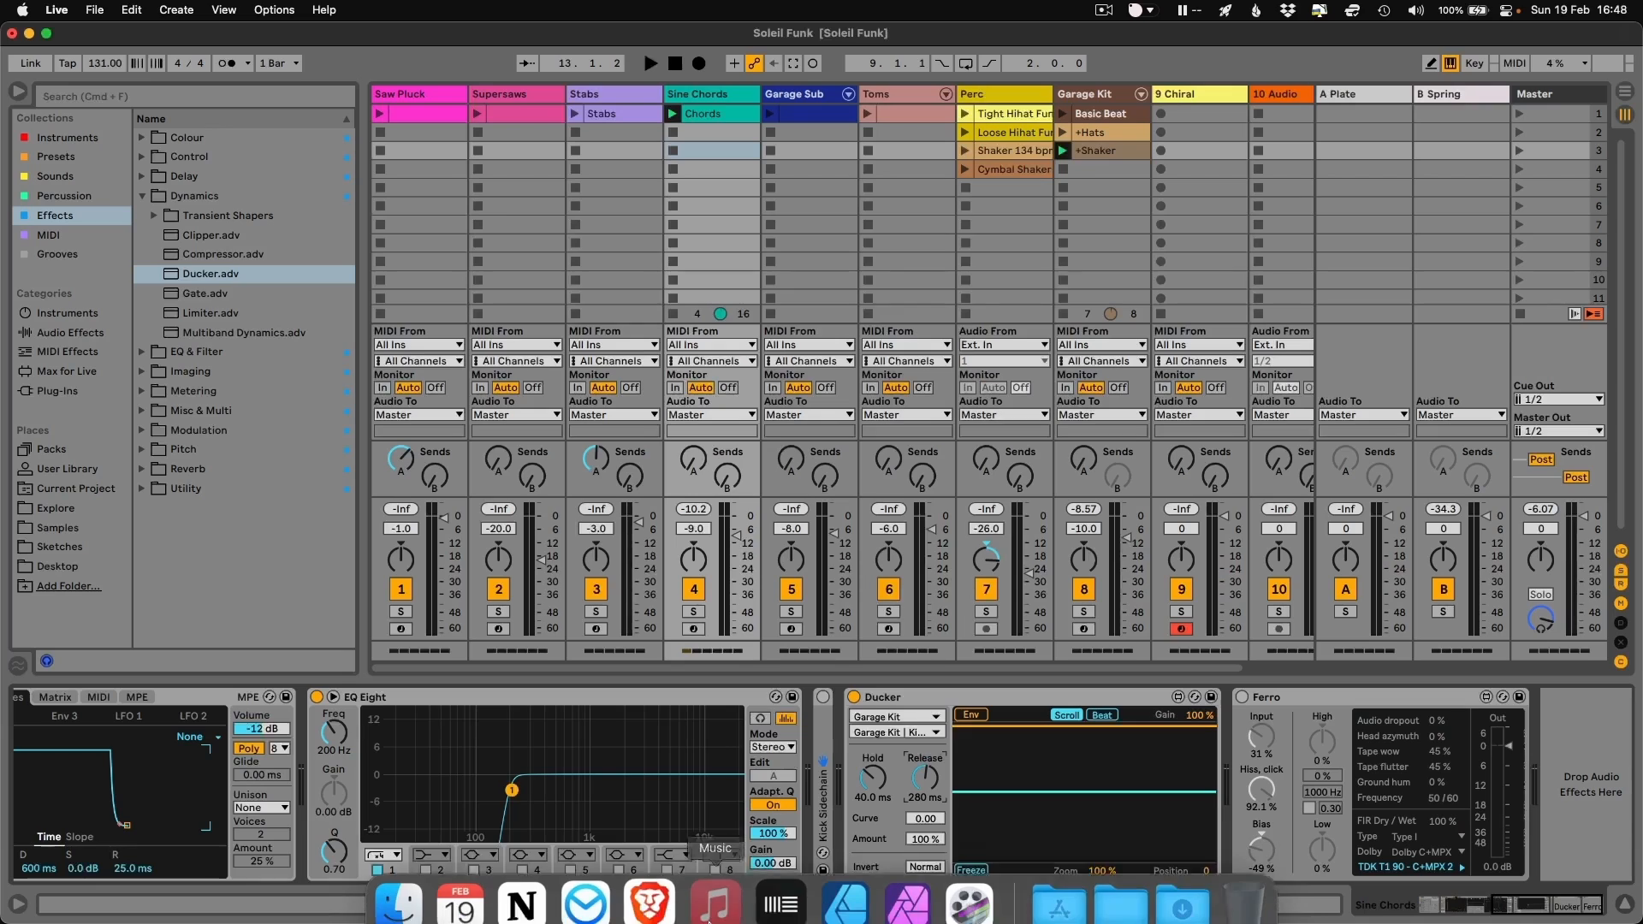
# - Switch to the Brave browser, open maxforlive.com, and show the Audio Devices category
pyautogui.click(660, 883)
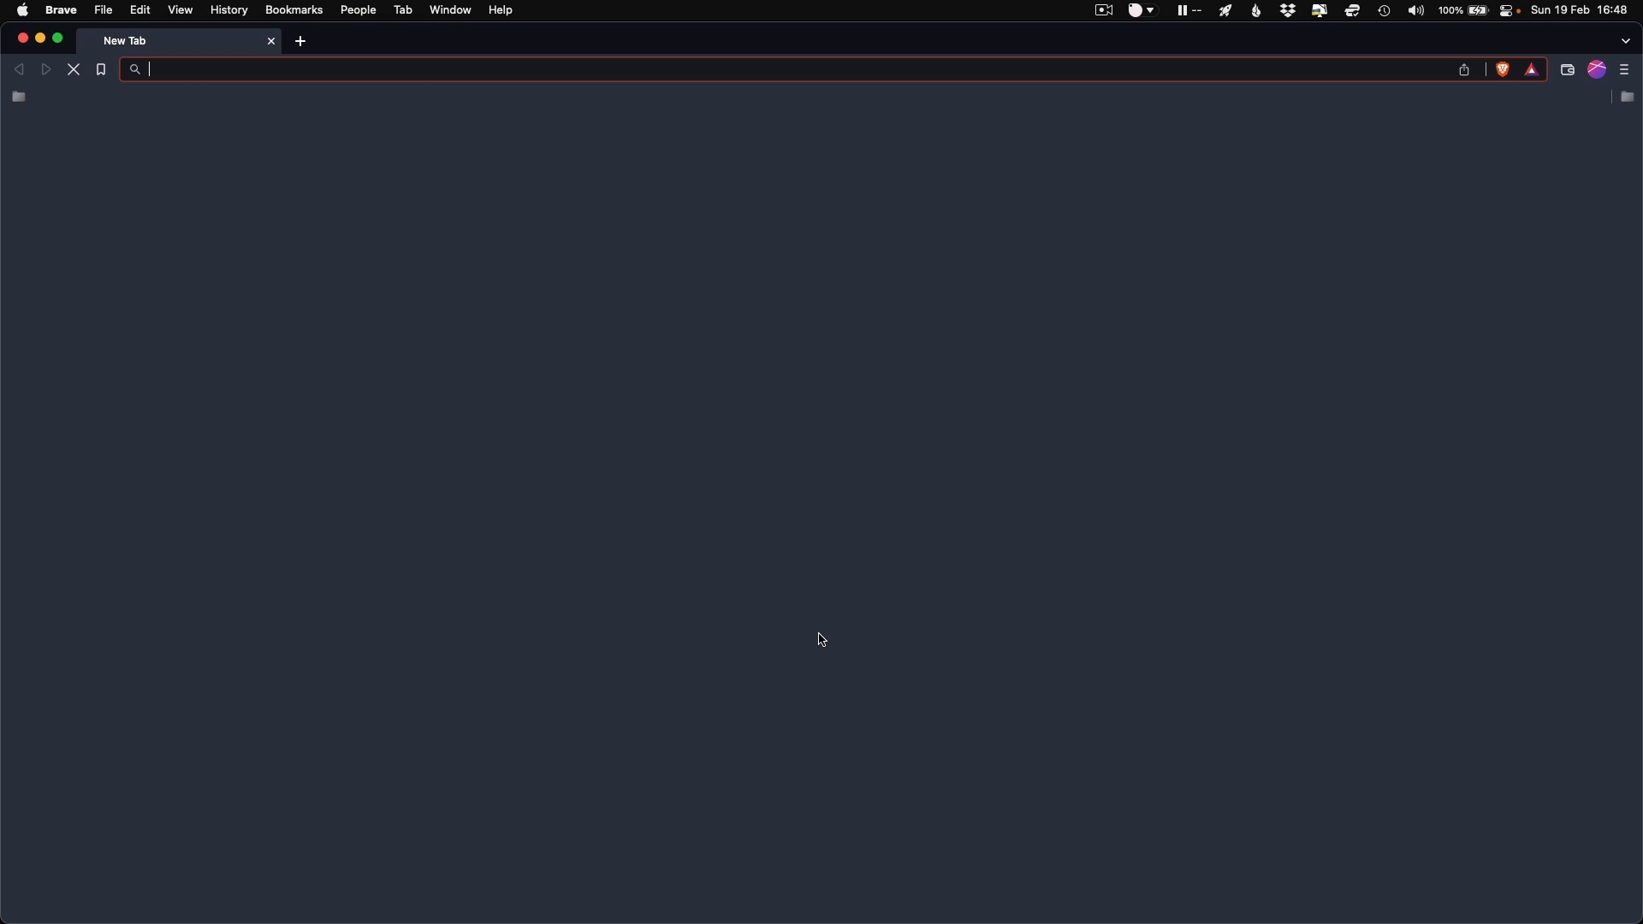
pyautogui.write('maxforlive.com')
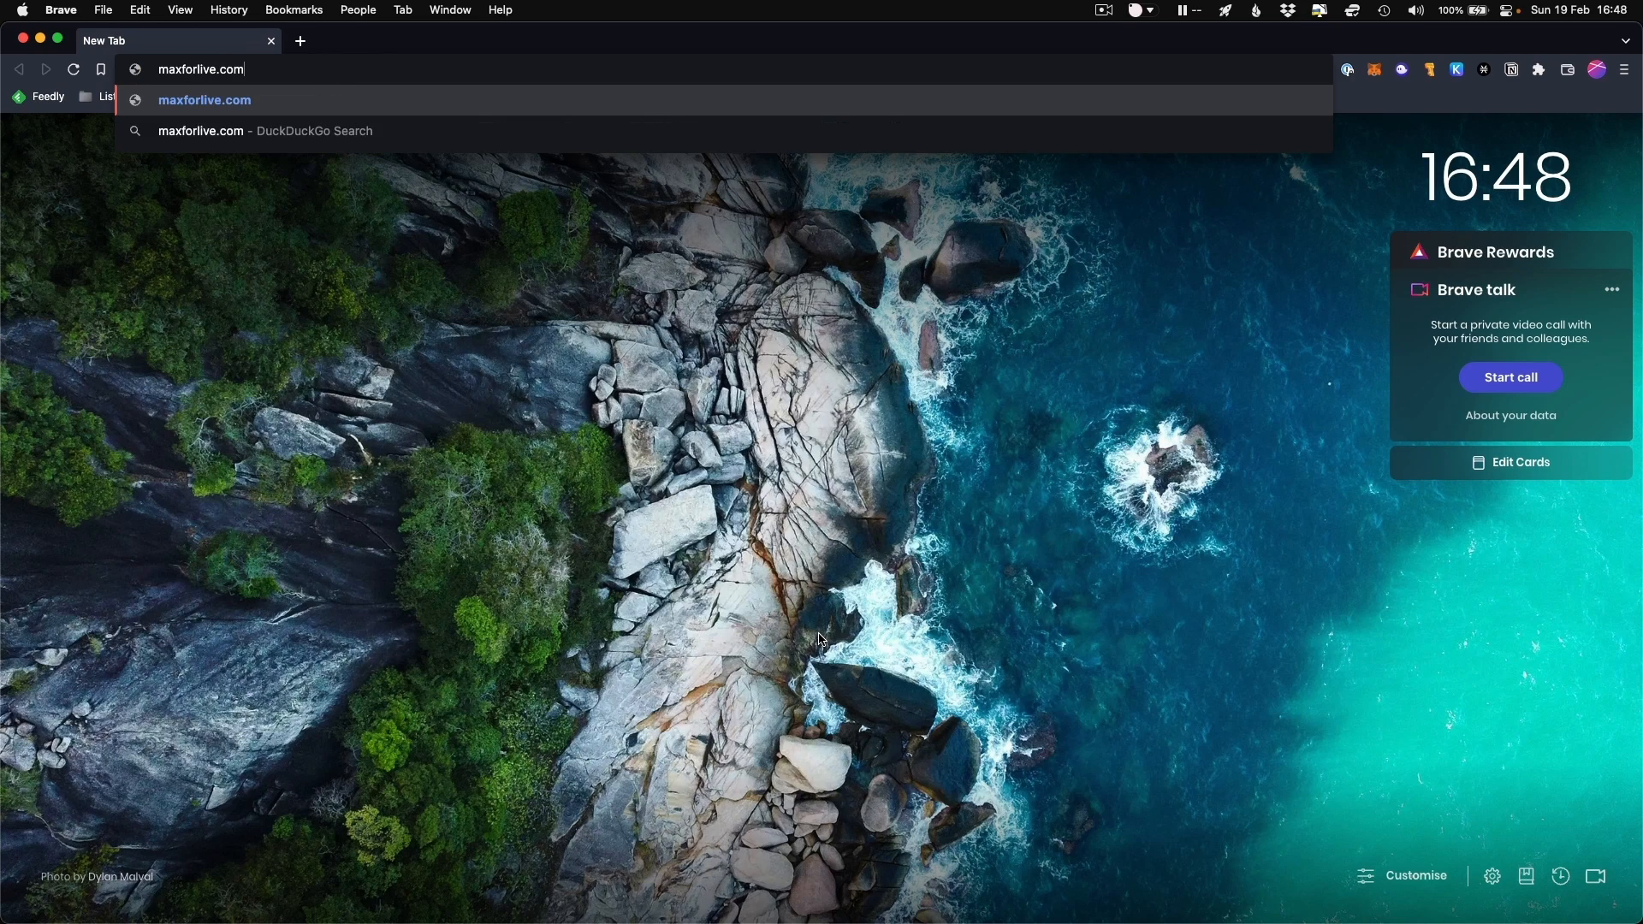
pyautogui.press('Return')
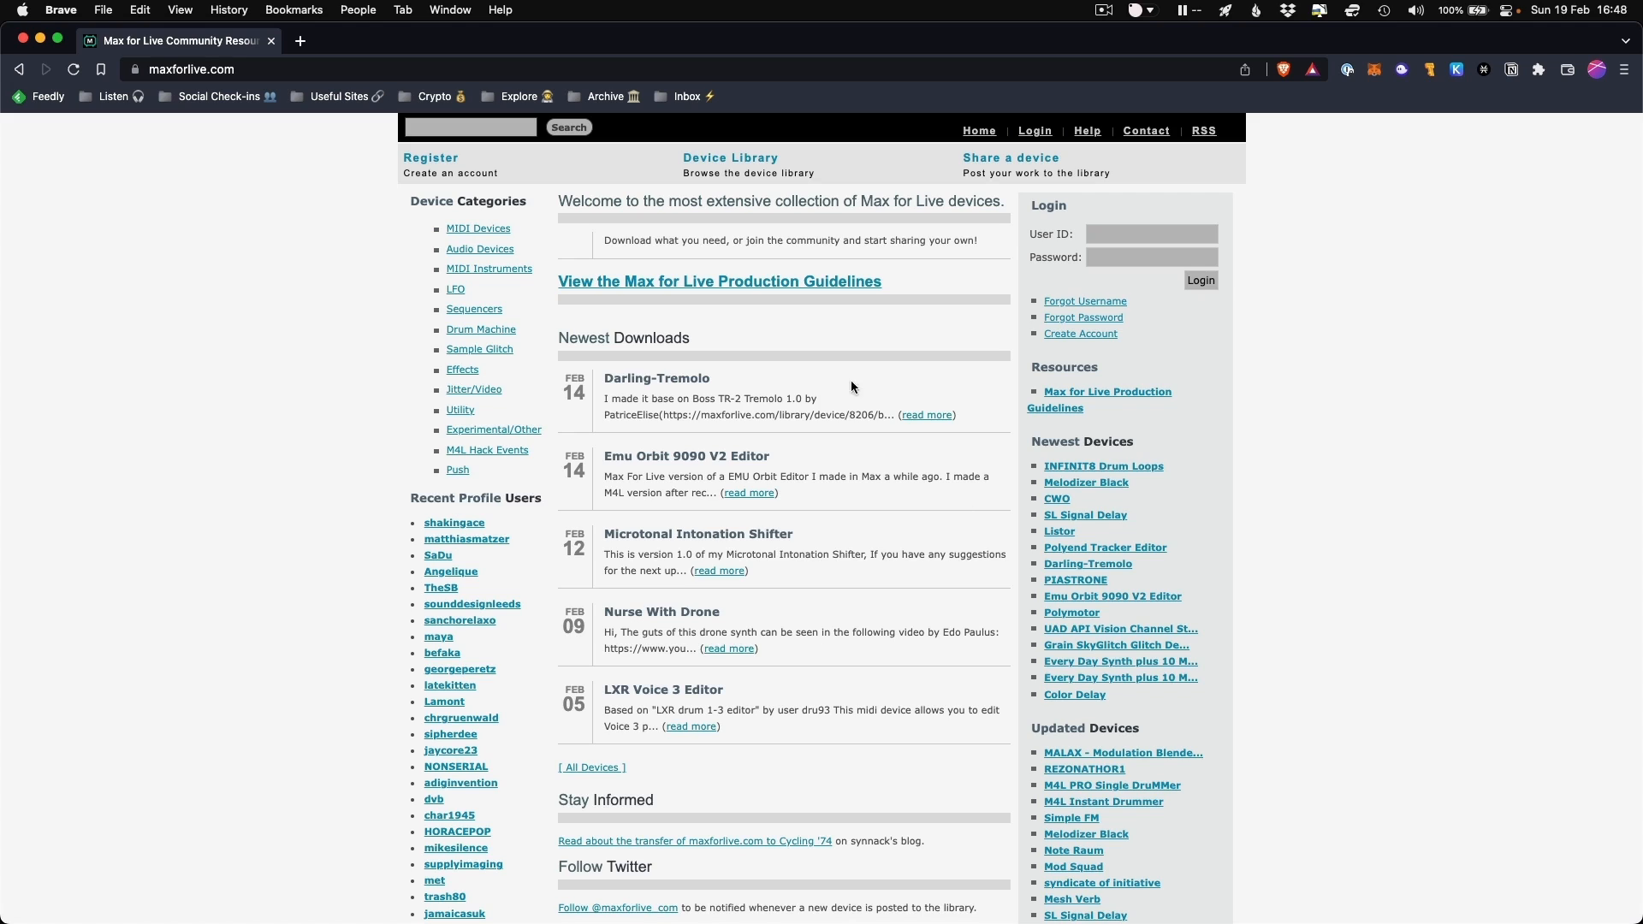
pyautogui.click(482, 251)
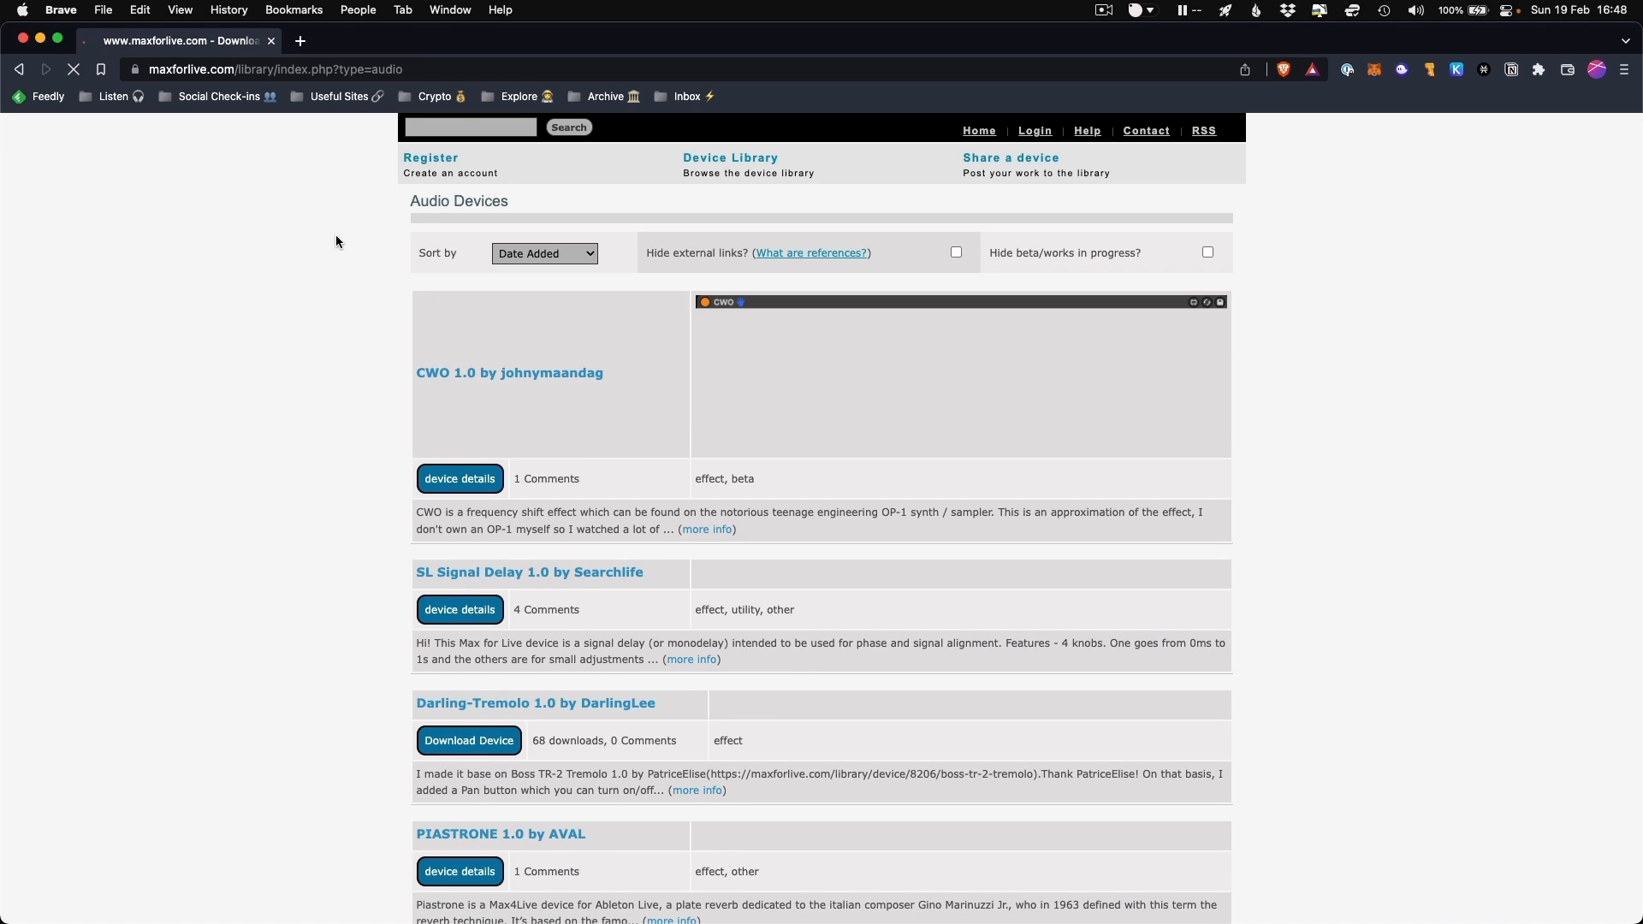